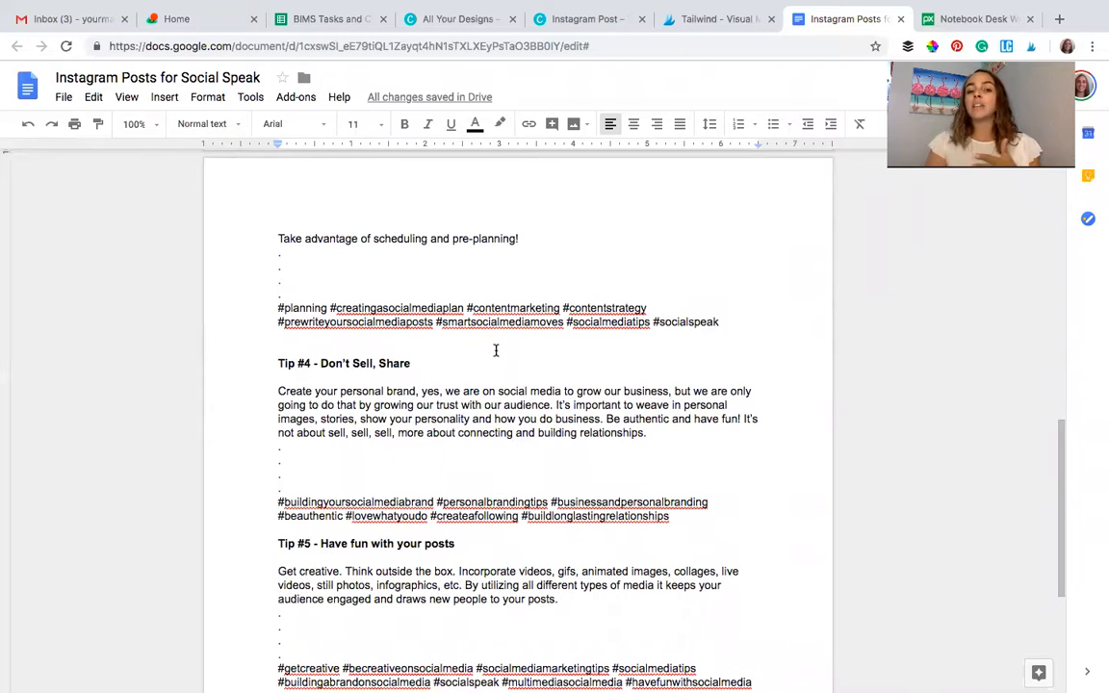
Review the drafted tip posts in the Instagram Posts for Social Speak document, from Tip #4 back to Tip #1
{"action": "scroll", "coordinate": [495, 350], "scroll_direction": "up", "scroll_amount": 6}
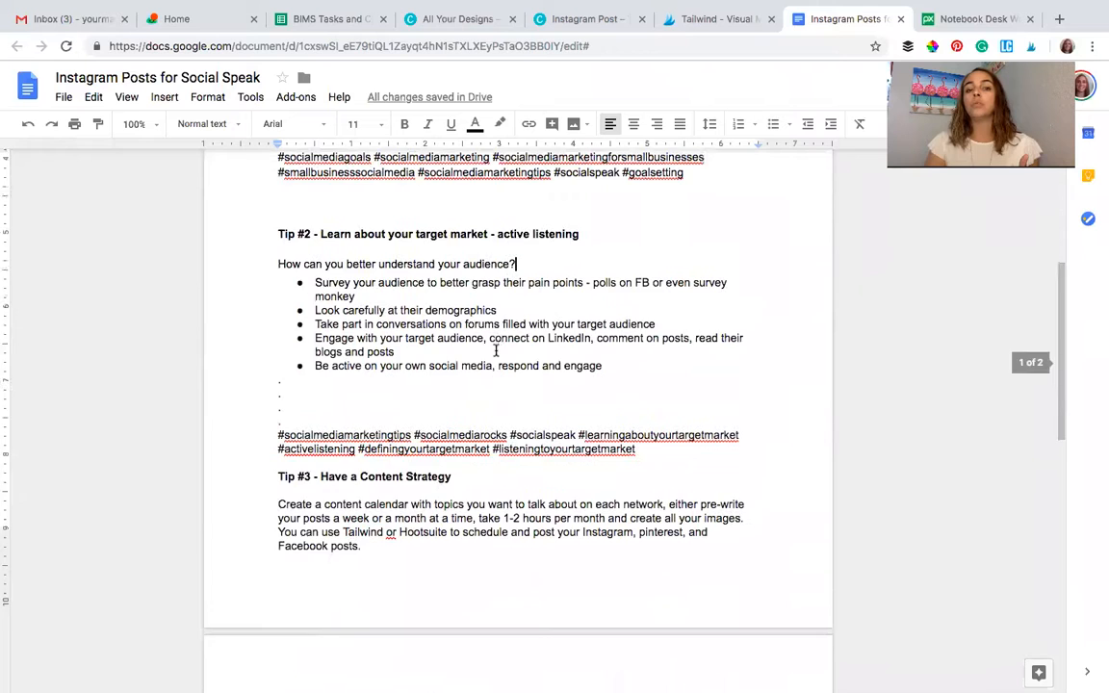
{"action": "scroll", "coordinate": [496, 350], "scroll_direction": "up", "scroll_amount": 3}
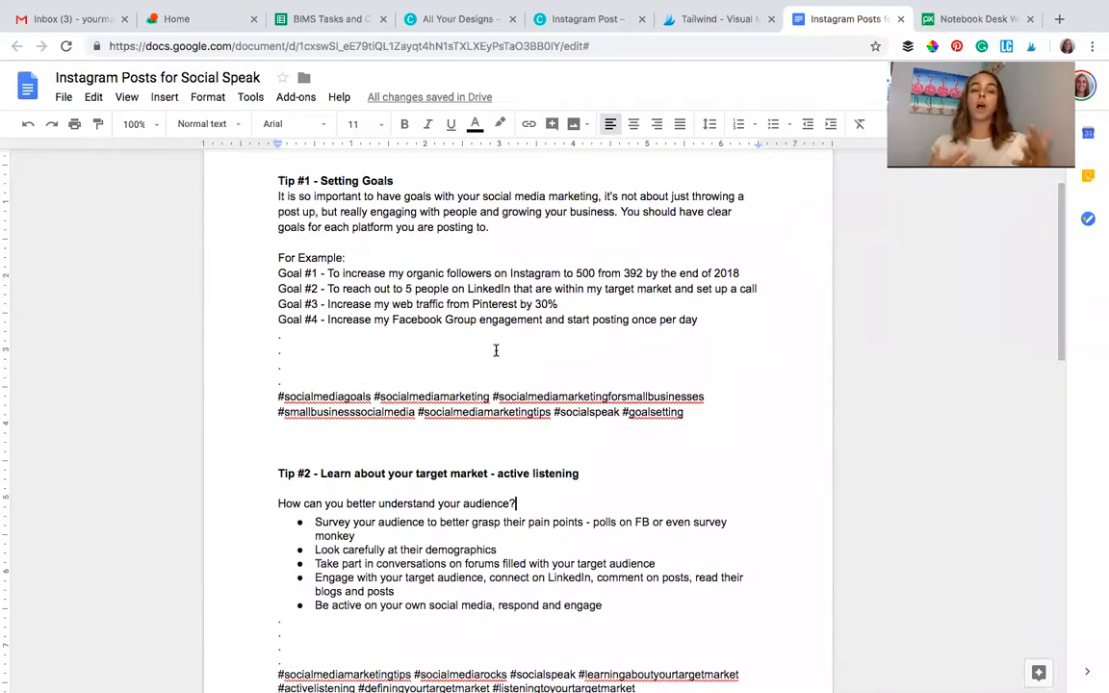
{"action": "scroll", "coordinate": [496, 350], "scroll_direction": "up", "scroll_amount": 1}
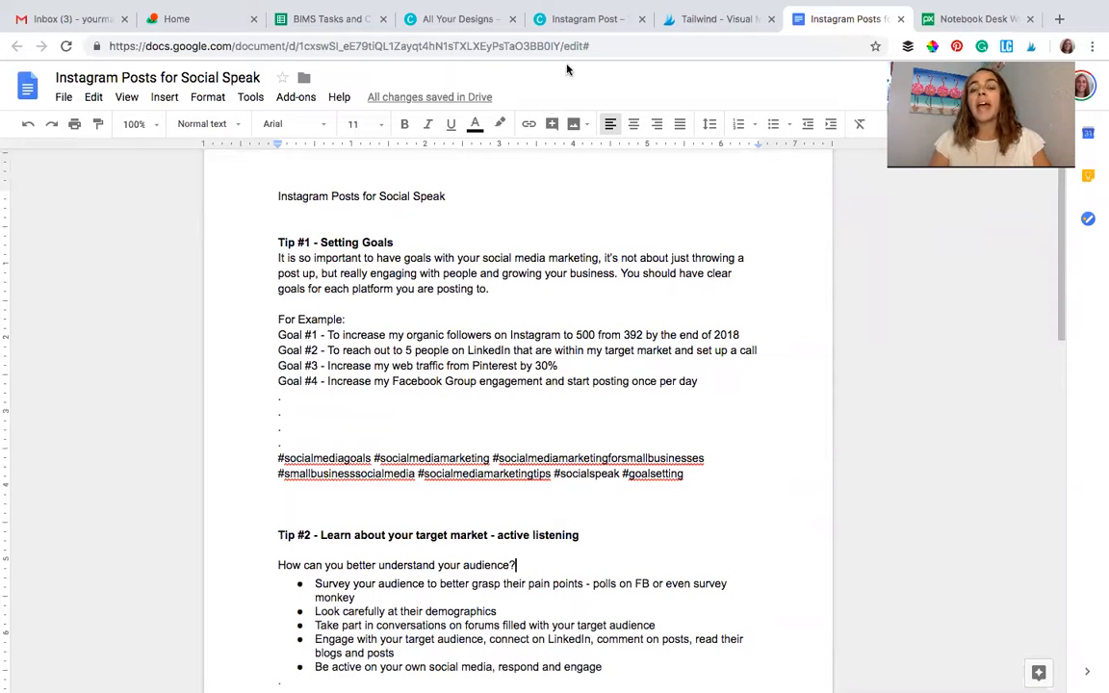
Switch to the Tip #1 Setting Goals design in Canva, preview it as an Animated GIF/Movie download, replay the animation and close the preview
{"action": "left_click", "coordinate": [447, 27]}
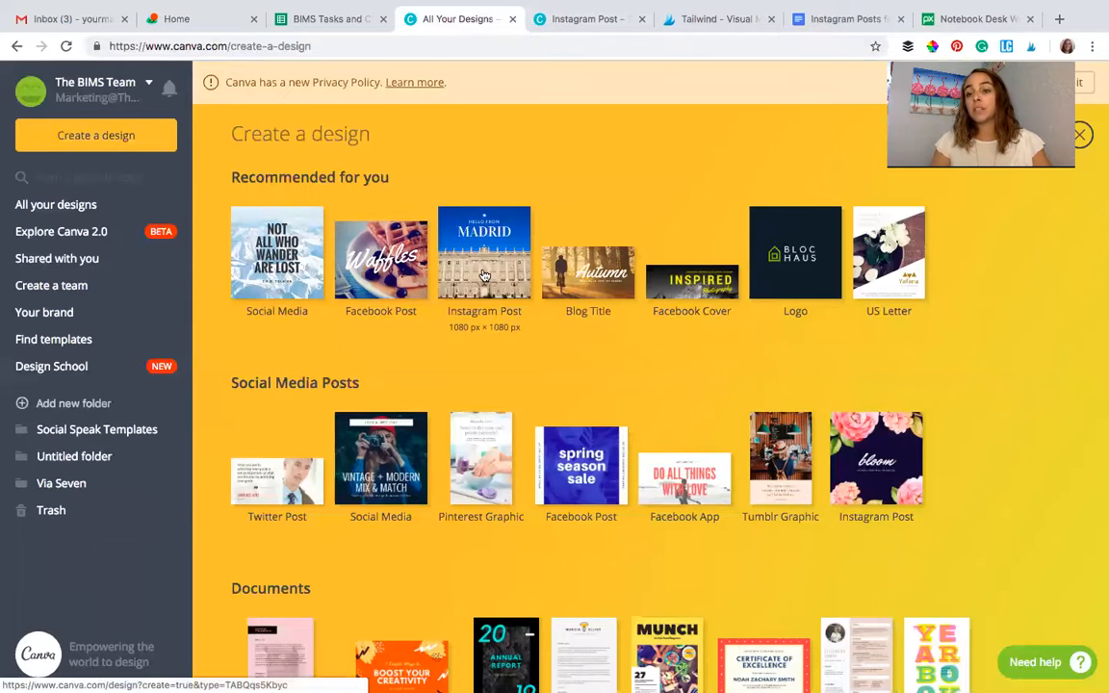
{"action": "left_click", "coordinate": [563, 24]}
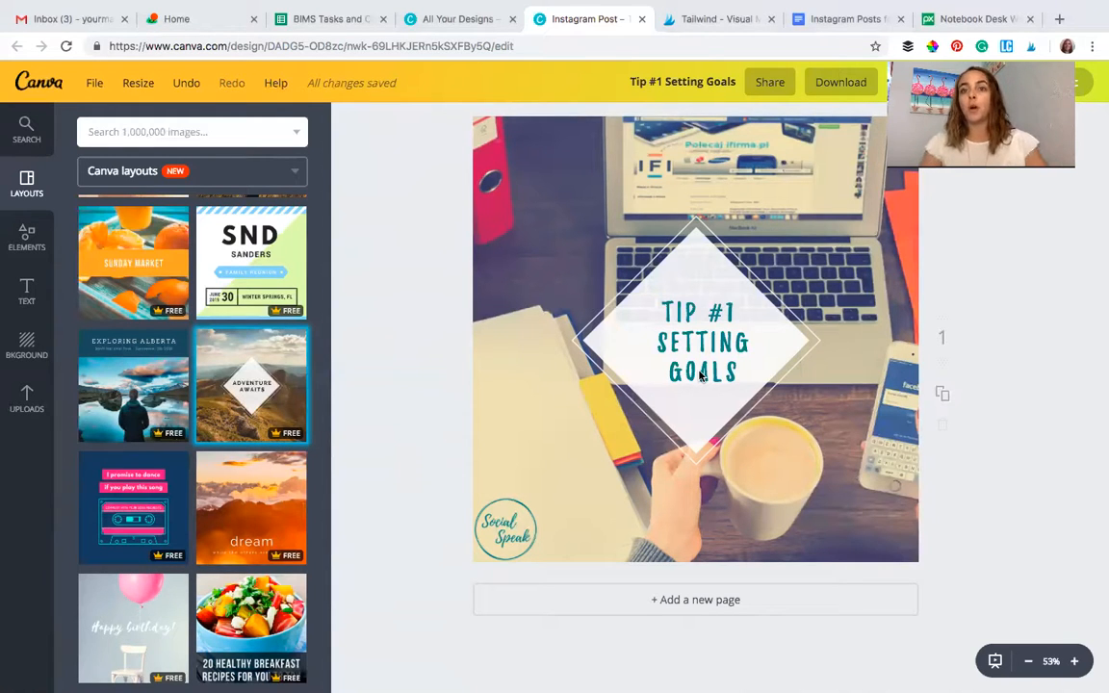
{"action": "left_click", "coordinate": [844, 82]}
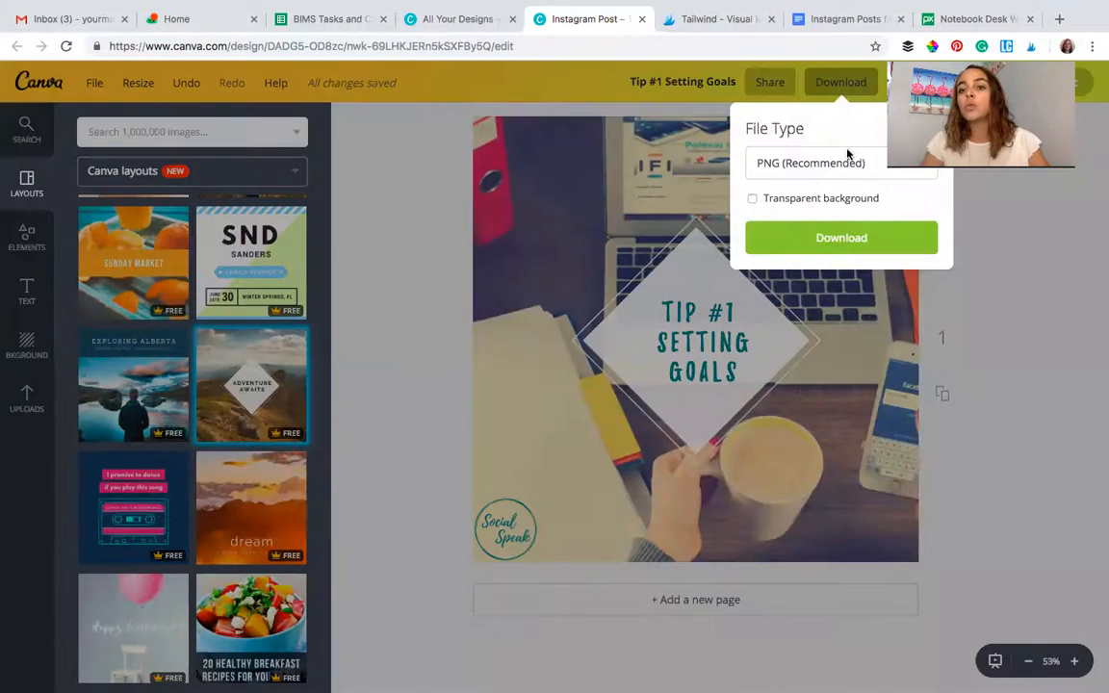
{"action": "left_click", "coordinate": [849, 163]}
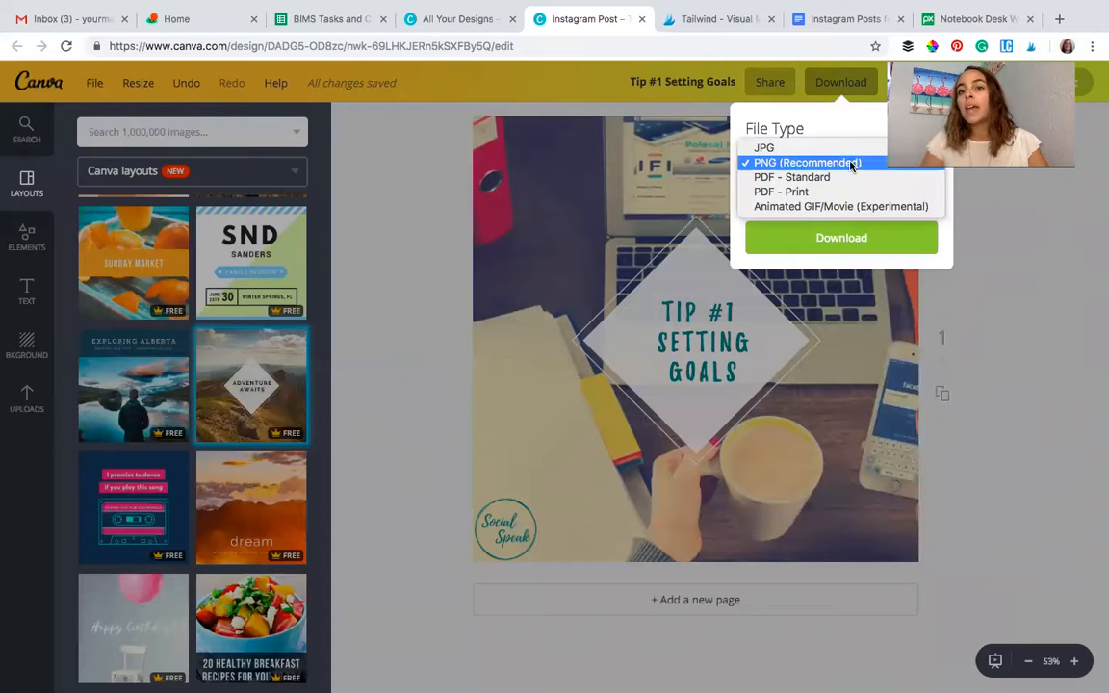
{"action": "left_click", "coordinate": [841, 206]}
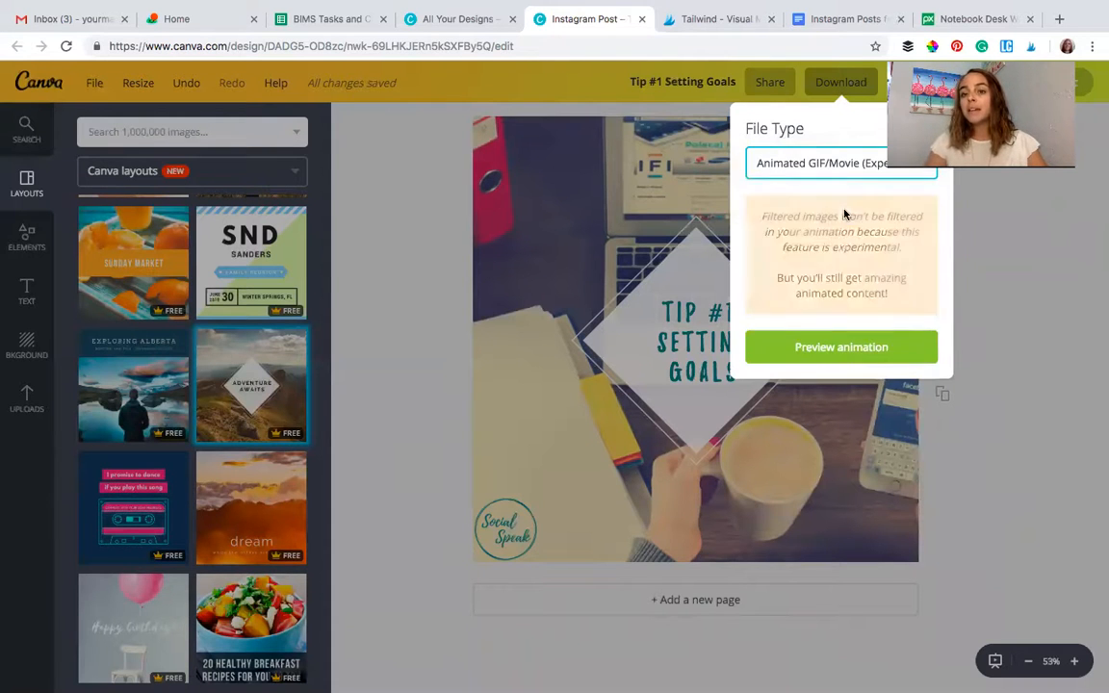
{"action": "left_click", "coordinate": [839, 347]}
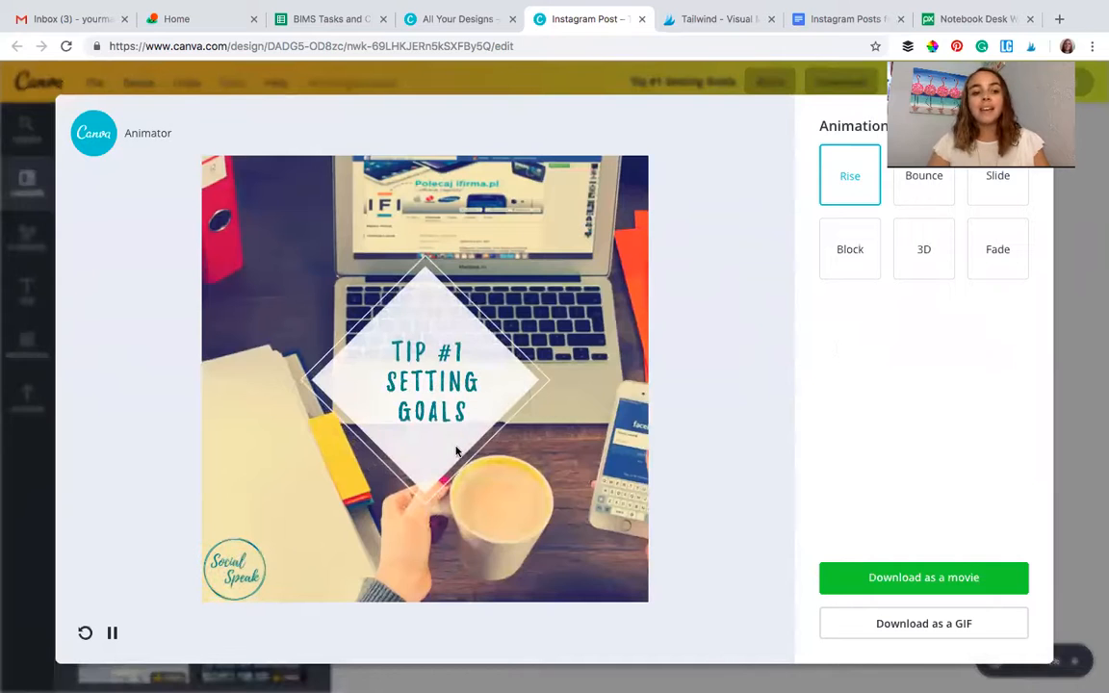
{"action": "left_click", "coordinate": [85, 633]}
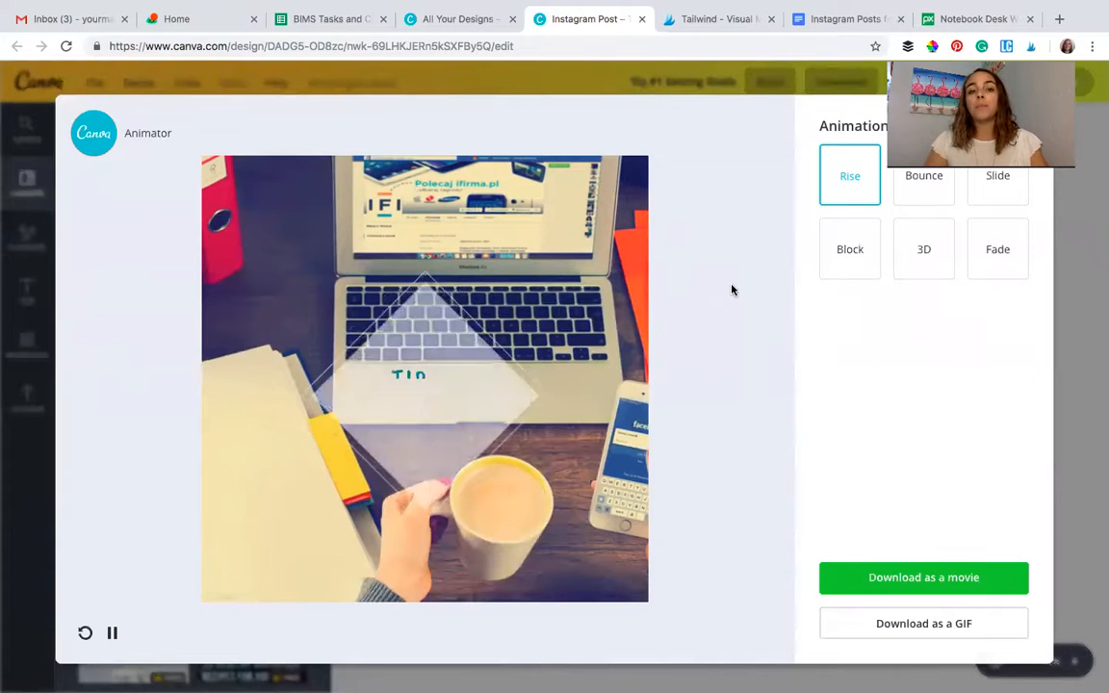
{"action": "left_click", "coordinate": [1074, 391]}
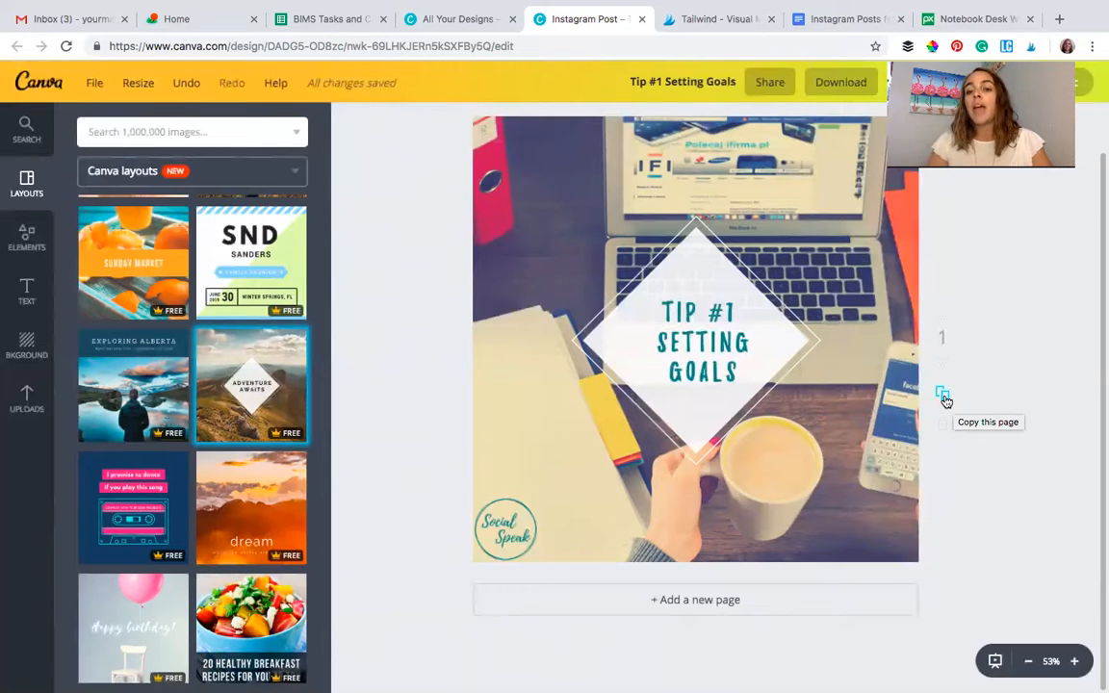
Add a blank second page to the design and browse the Canva layouts for it
{"action": "left_click", "coordinate": [727, 607]}
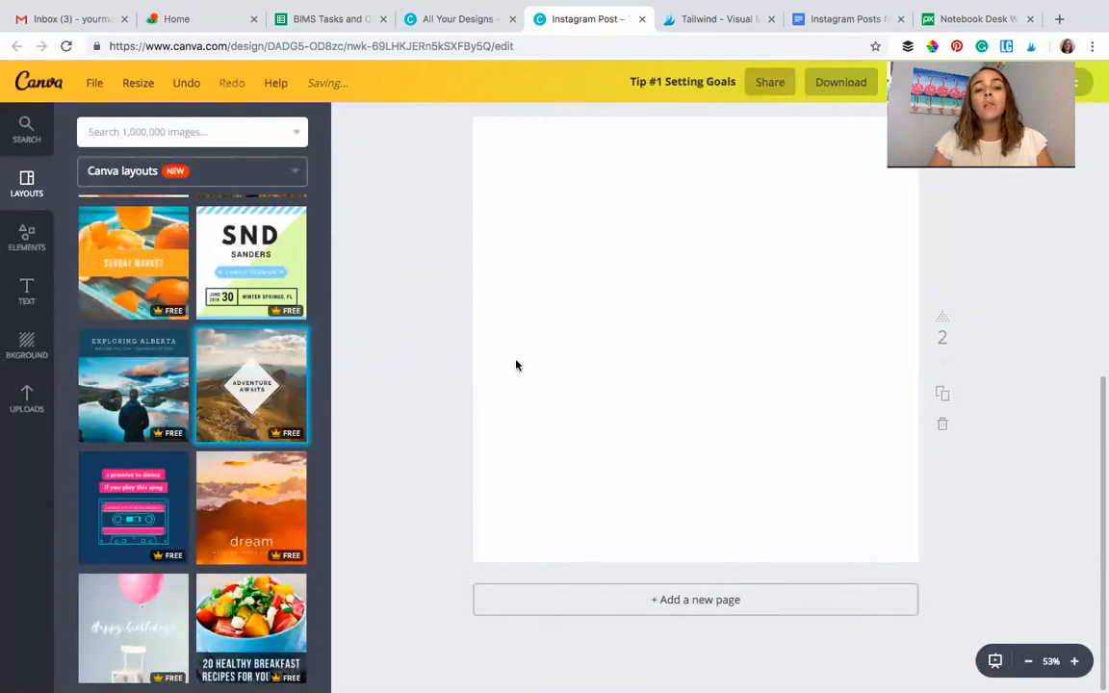
{"action": "scroll", "coordinate": [505, 356], "scroll_direction": "up", "scroll_amount": 5}
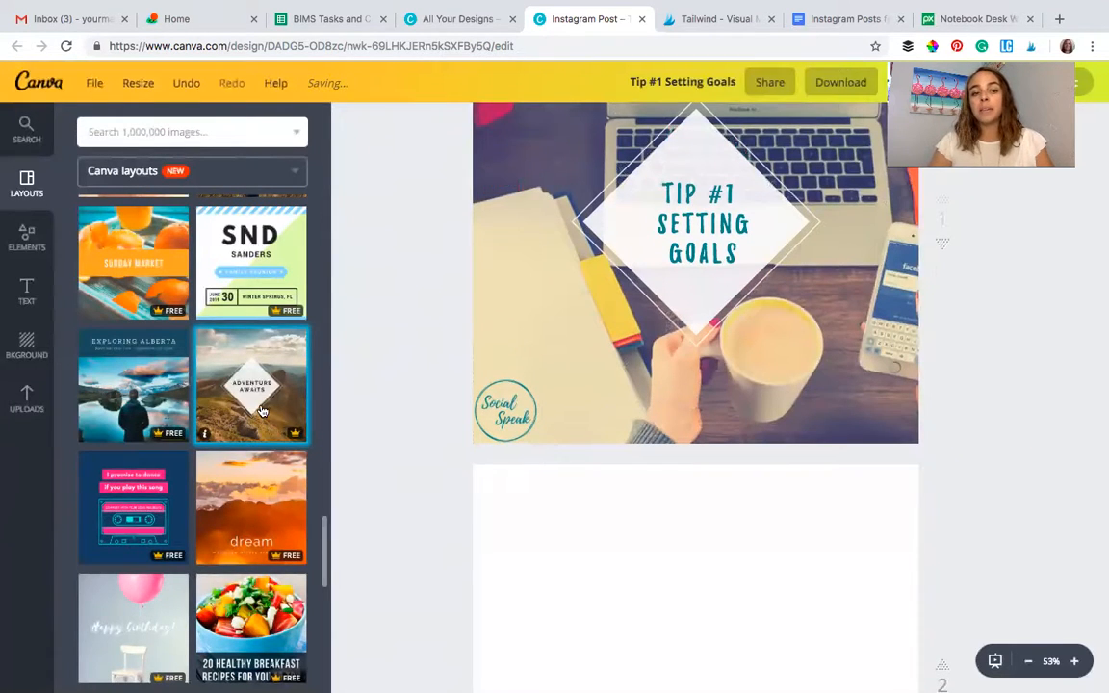
{"action": "scroll", "coordinate": [272, 527], "scroll_direction": "down", "scroll_amount": 4}
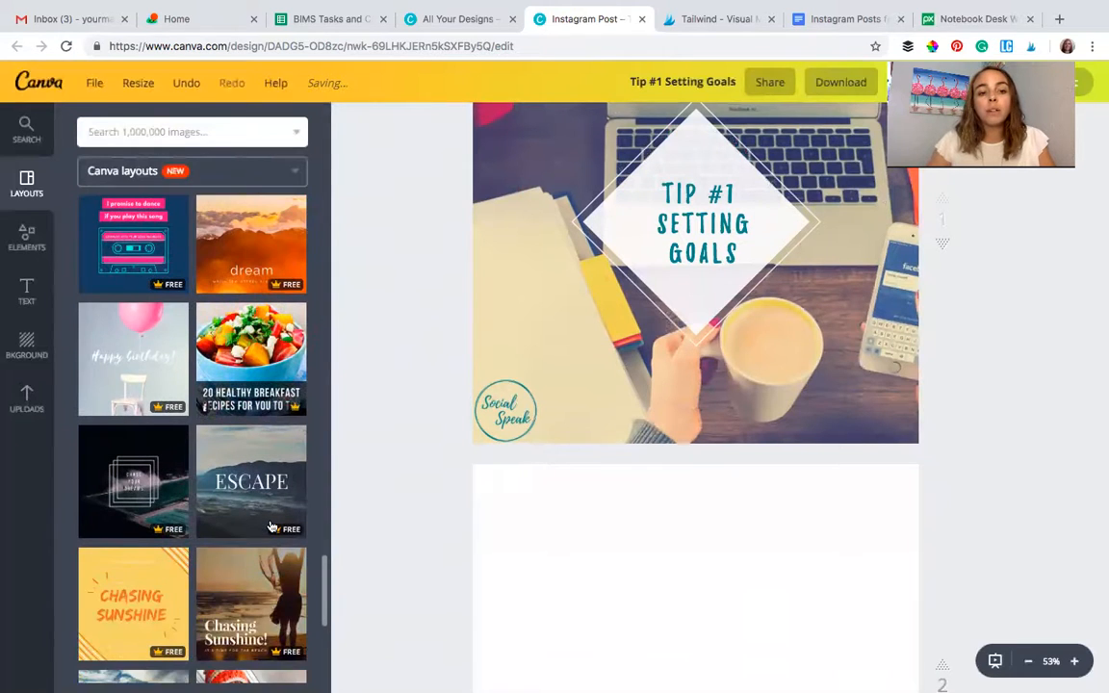
{"action": "scroll", "coordinate": [273, 527], "scroll_direction": "down", "scroll_amount": 2}
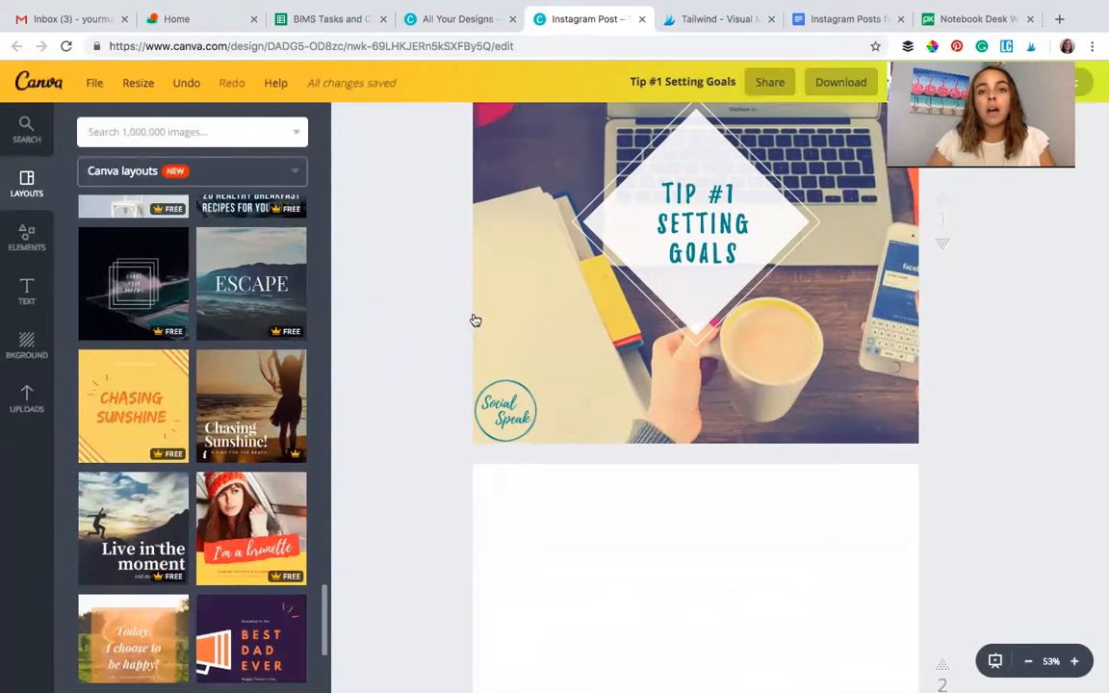
Switch to the Instagram Posts Google Docs document and select the heading "Tip #2 - Learn about your target market - active listening"
{"action": "left_click", "coordinate": [852, 19]}
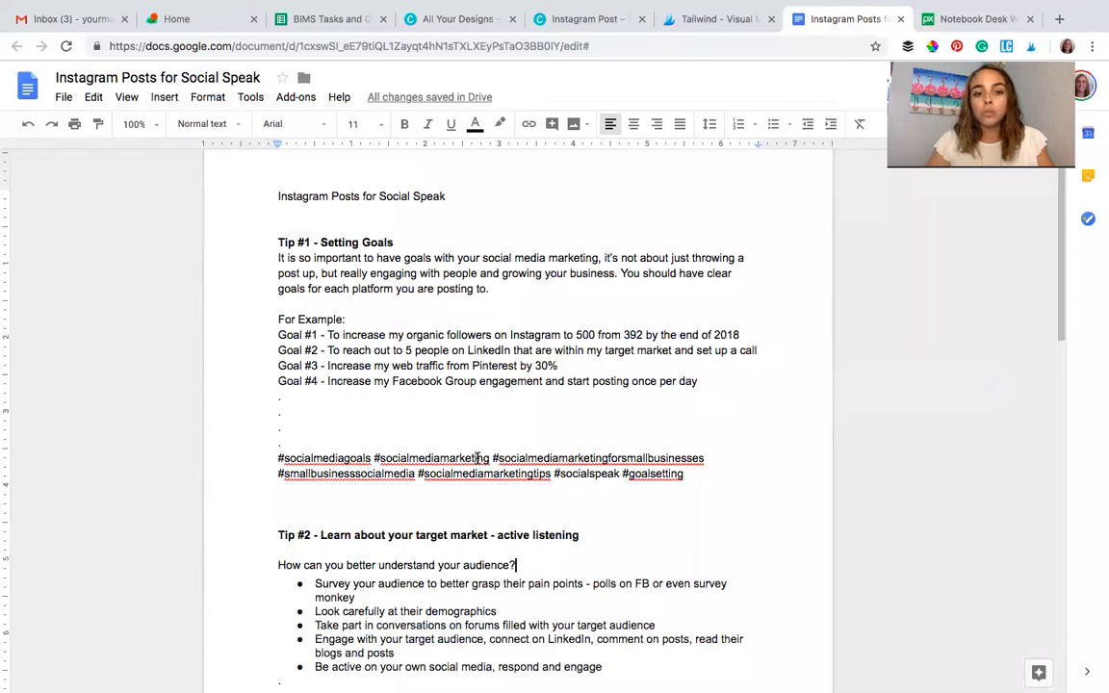
{"action": "scroll", "coordinate": [578, 453], "scroll_direction": "down", "scroll_amount": 3}
{"action": "left_click_drag", "start_coordinate": [581, 466], "coordinate": [263, 469]}
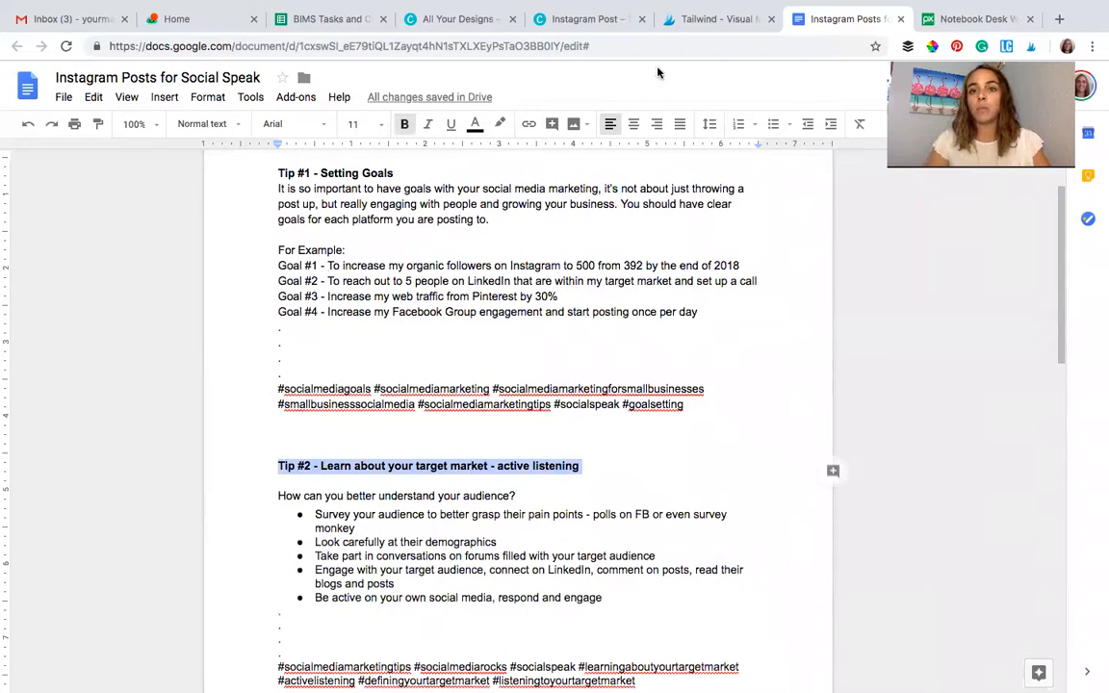
Return to the Canva design and apply the "I'm a brunette" layout to the second page
{"action": "left_click", "coordinate": [576, 19]}
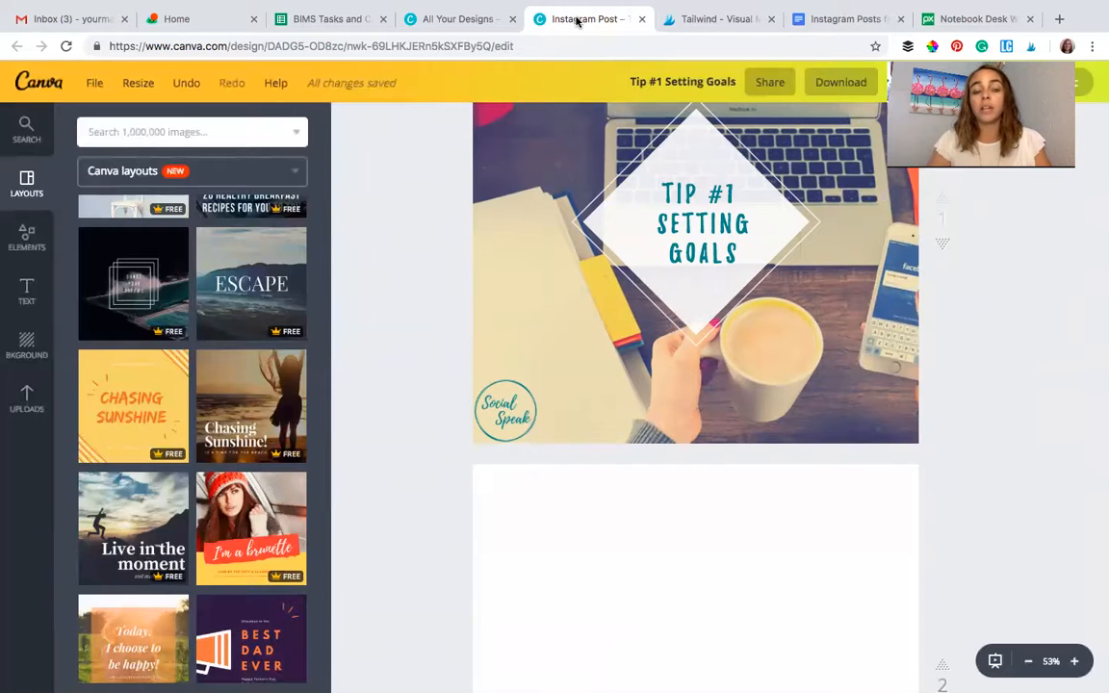
{"action": "left_click", "coordinate": [266, 509]}
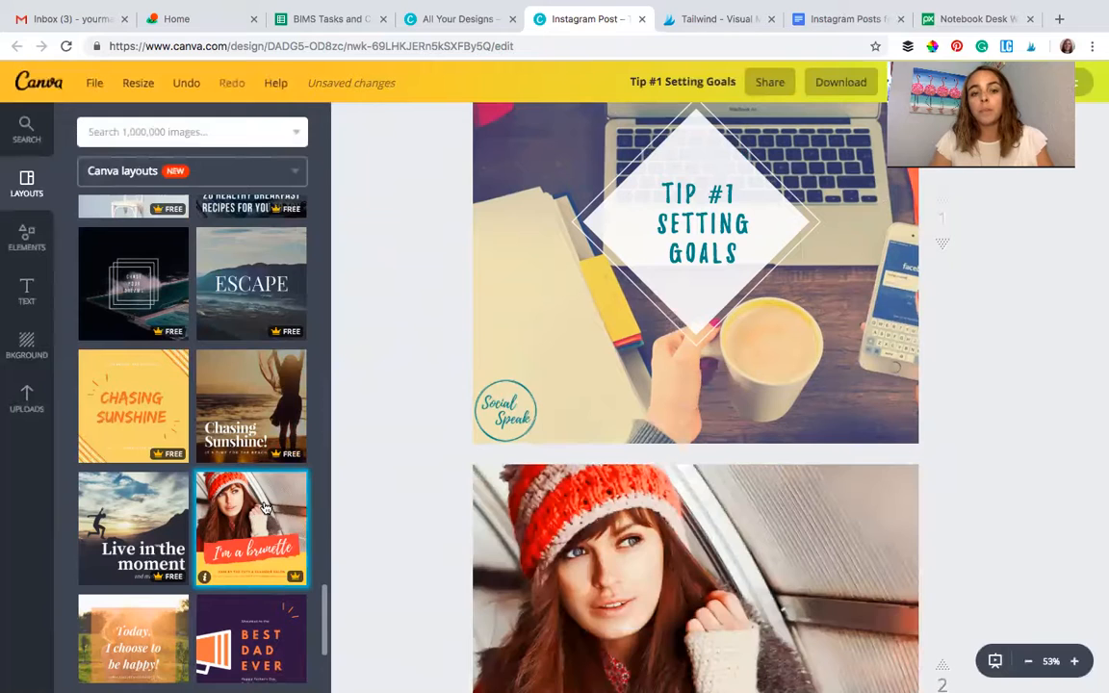
Search the Canva image library for "clients" and limit the results to free images only
{"action": "left_click", "coordinate": [211, 134]}
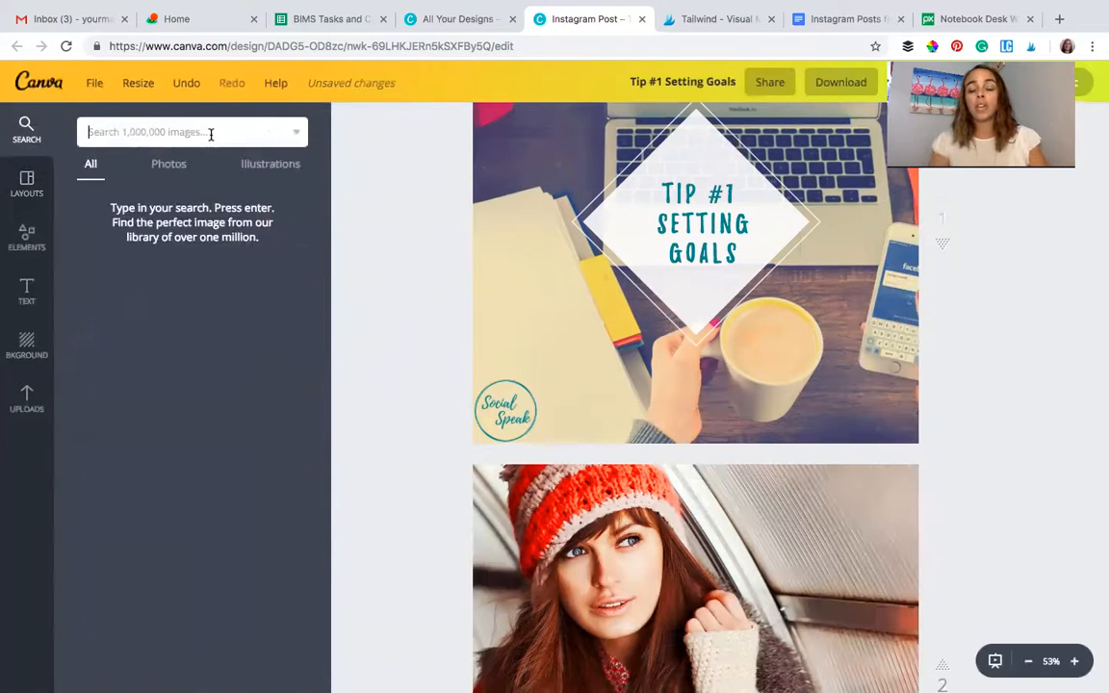
{"action": "type", "text": "clients"}
{"action": "key", "text": "Return"}
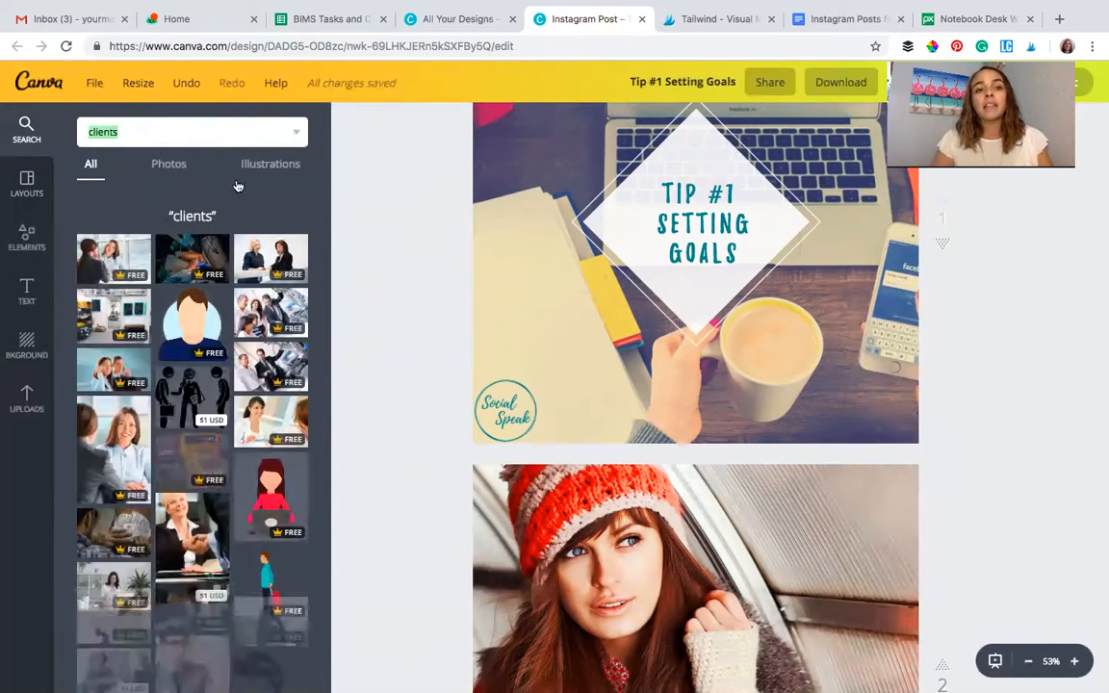
{"action": "left_click", "coordinate": [297, 135]}
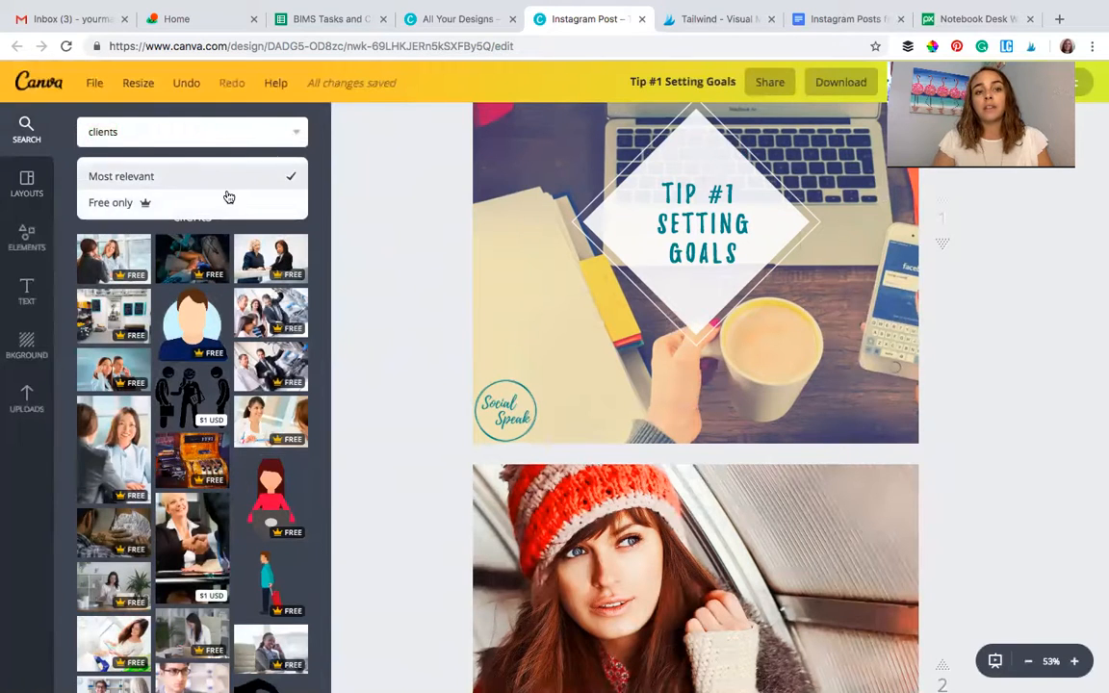
{"action": "left_click", "coordinate": [217, 215]}
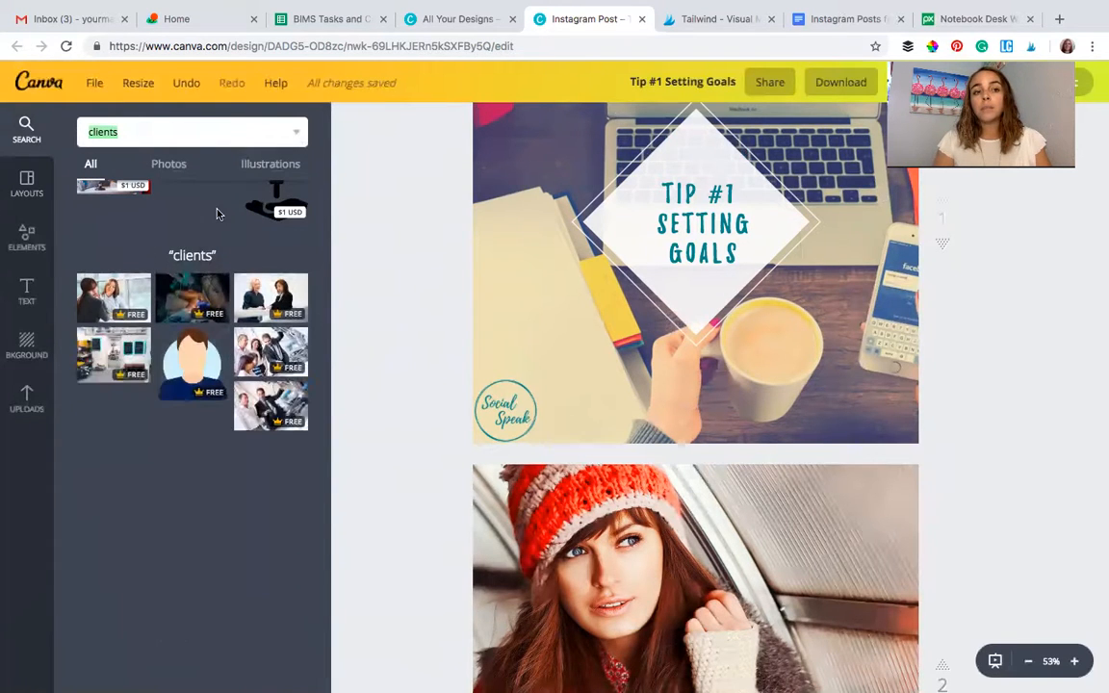
Switch to Pixabay, search for "clients" and look through the free images for a suitable photo
{"action": "left_click", "coordinate": [922, 26]}
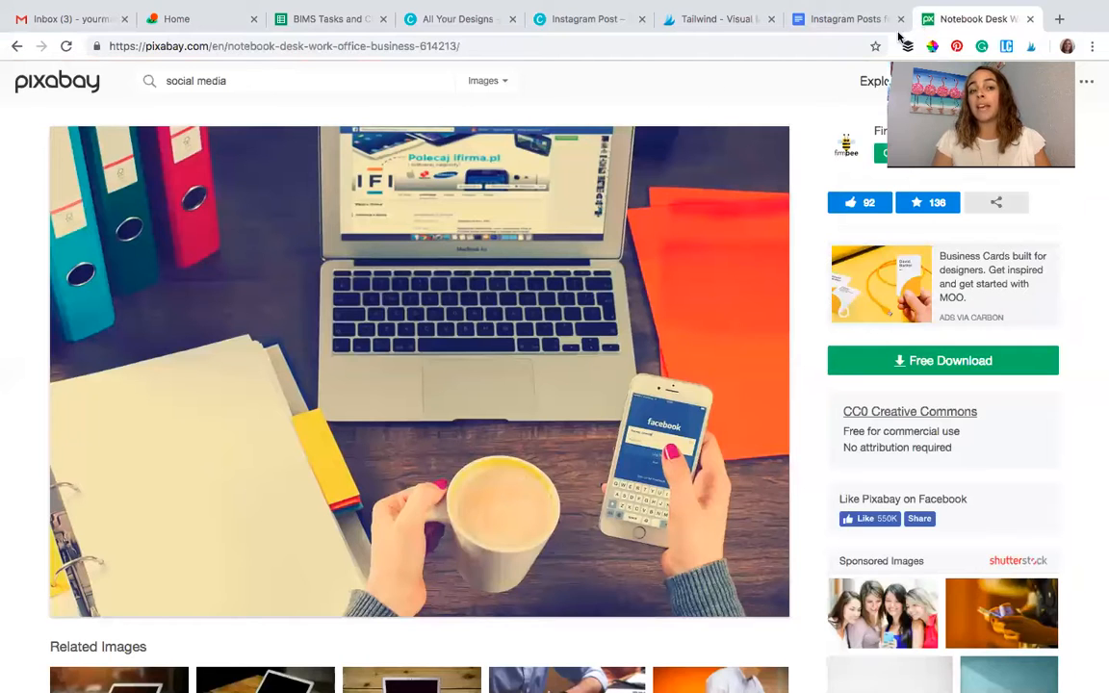
{"action": "key", "text": "ctrl+shift+Left"}
{"action": "key", "text": "ctrl+shift+Left"}
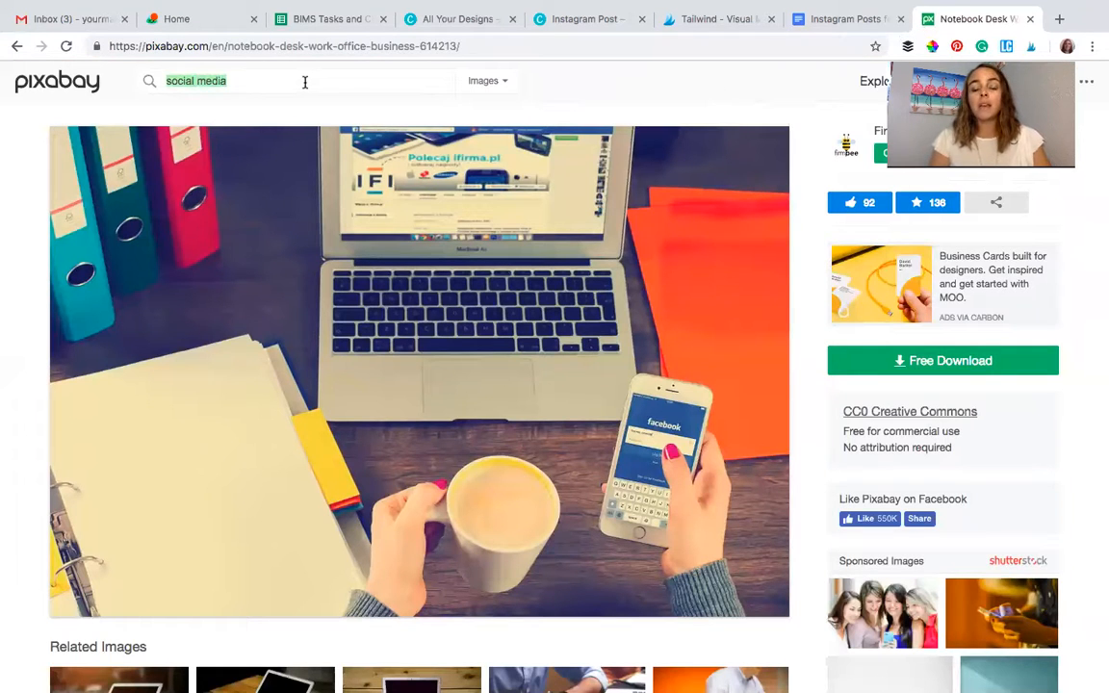
{"action": "type", "text": "clients"}
{"action": "key", "text": "Return"}
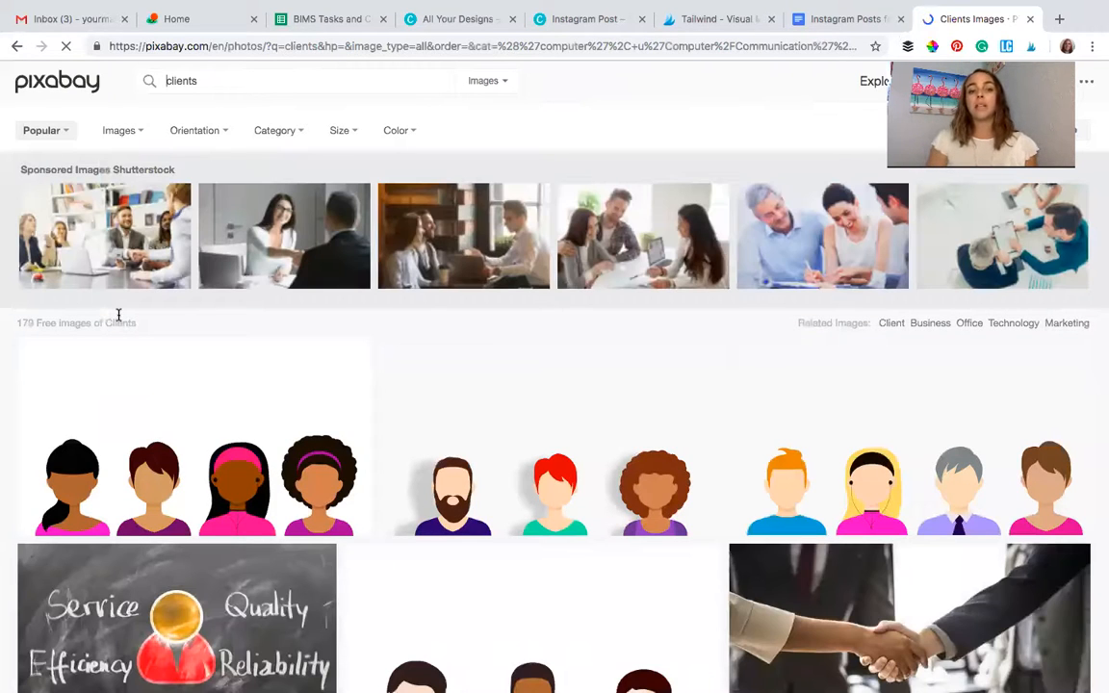
{"action": "scroll", "coordinate": [322, 459], "scroll_direction": "down", "scroll_amount": 5}
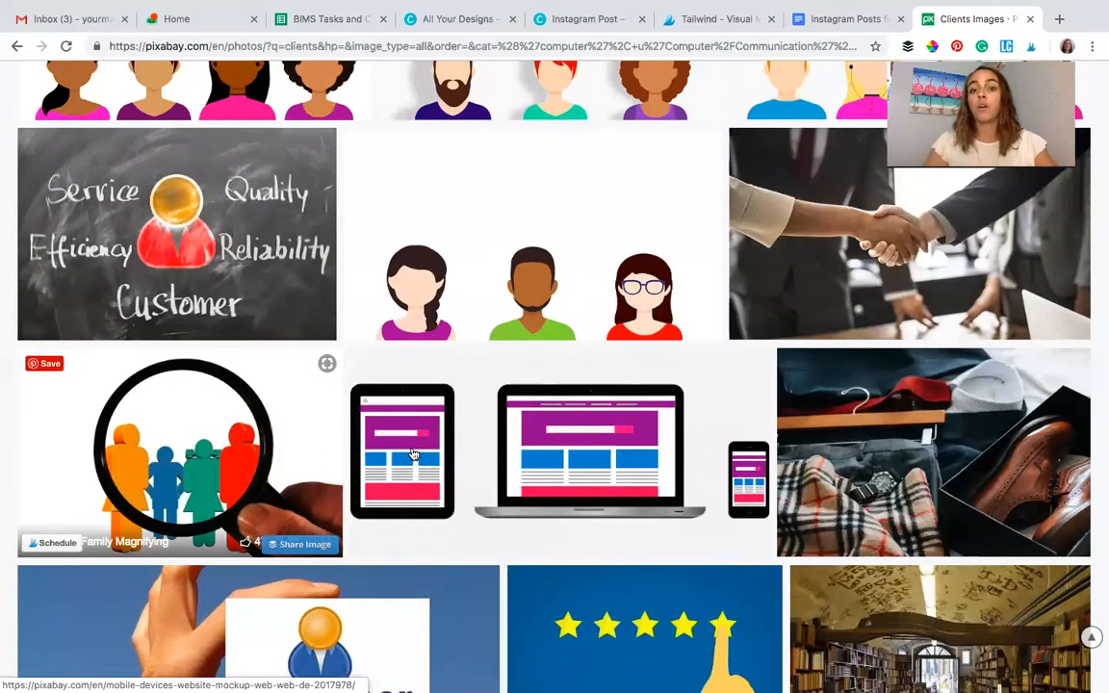
{"action": "scroll", "coordinate": [414, 454], "scroll_direction": "down", "scroll_amount": 3}
{"action": "scroll", "coordinate": [413, 454], "scroll_direction": "down", "scroll_amount": 7}
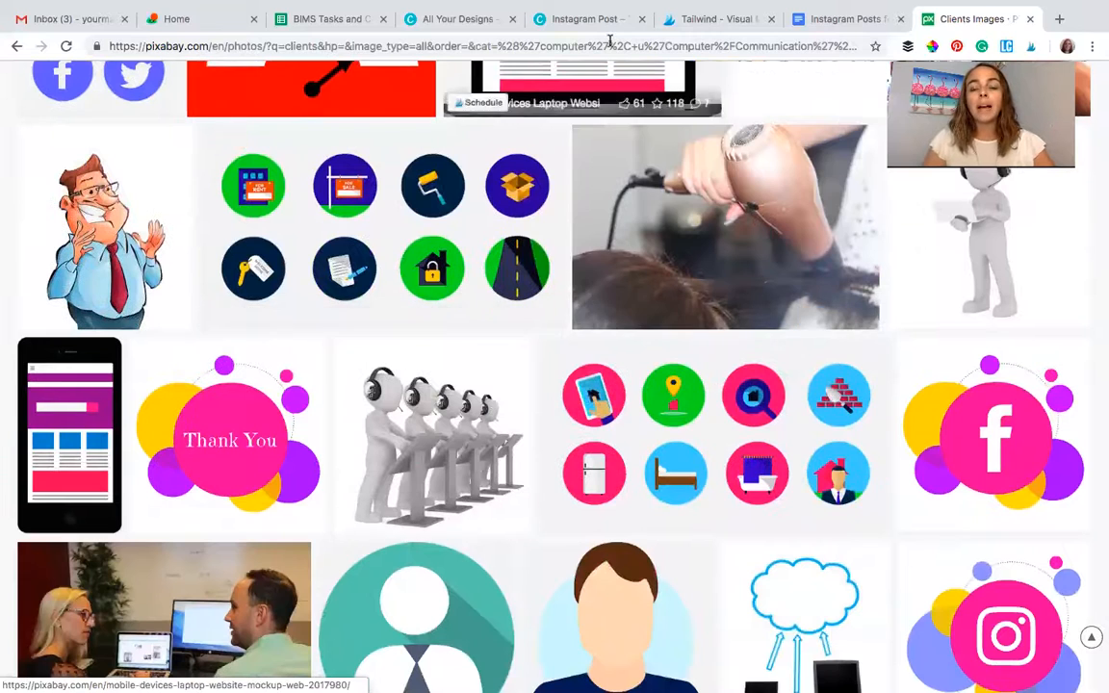
Return to the Canva design and examine the free "clients" images for a picture that suits the second page
{"action": "left_click", "coordinate": [598, 23]}
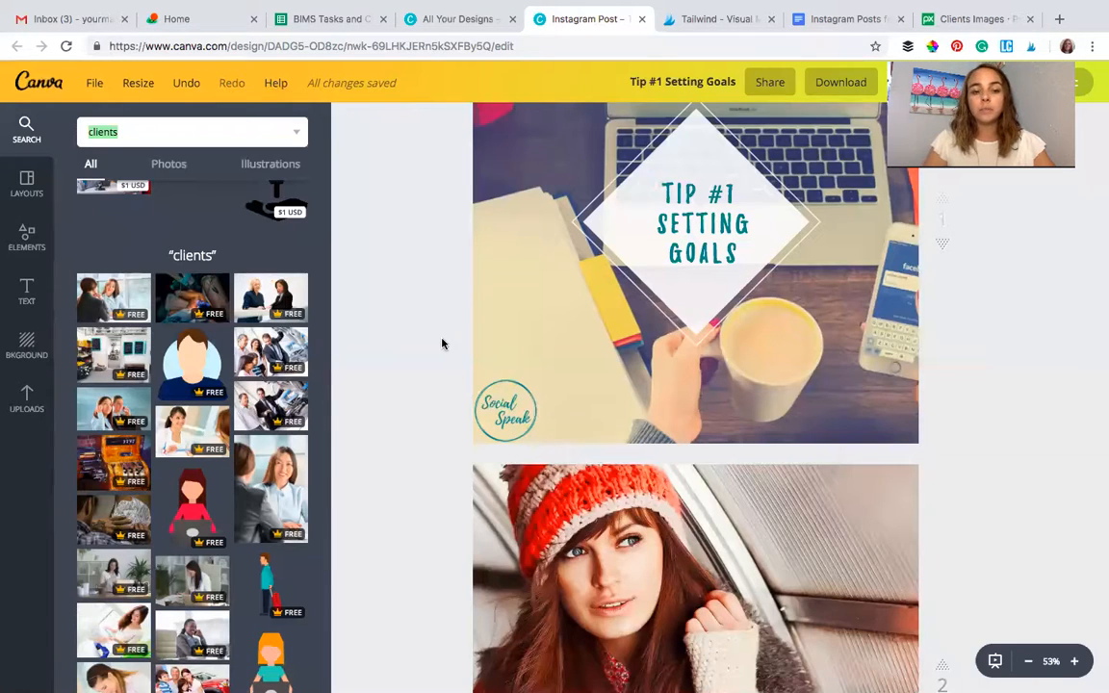
{"action": "scroll", "coordinate": [442, 344], "scroll_direction": "down", "scroll_amount": 4}
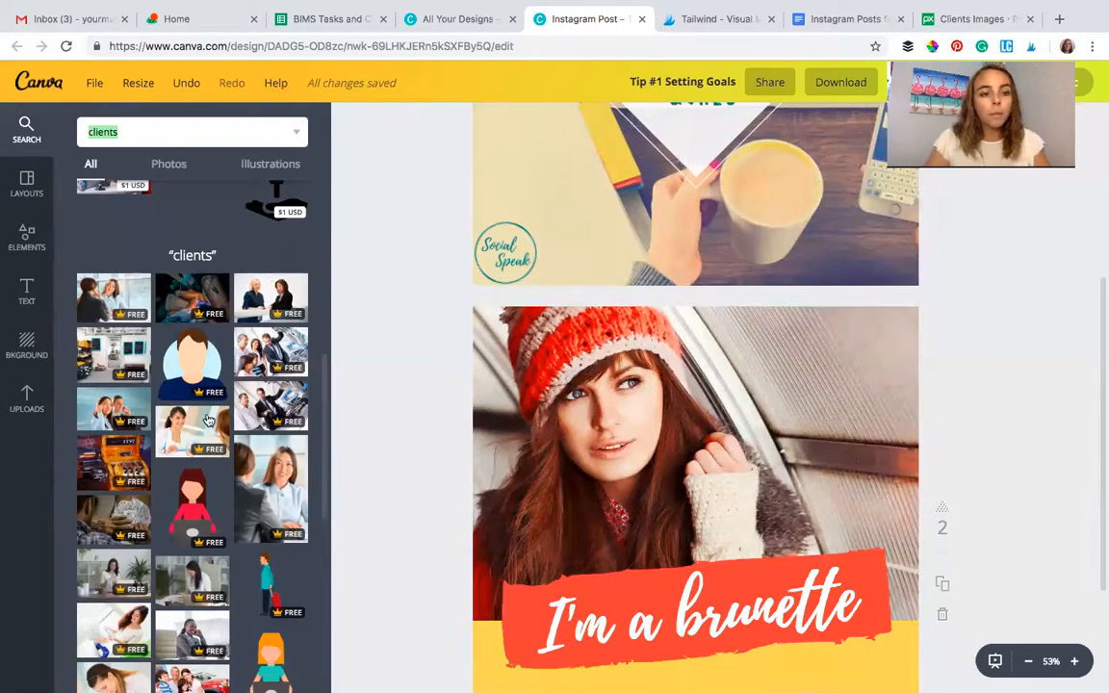
{"action": "left_click_drag", "start_coordinate": [118, 359], "coordinate": [221, 385]}
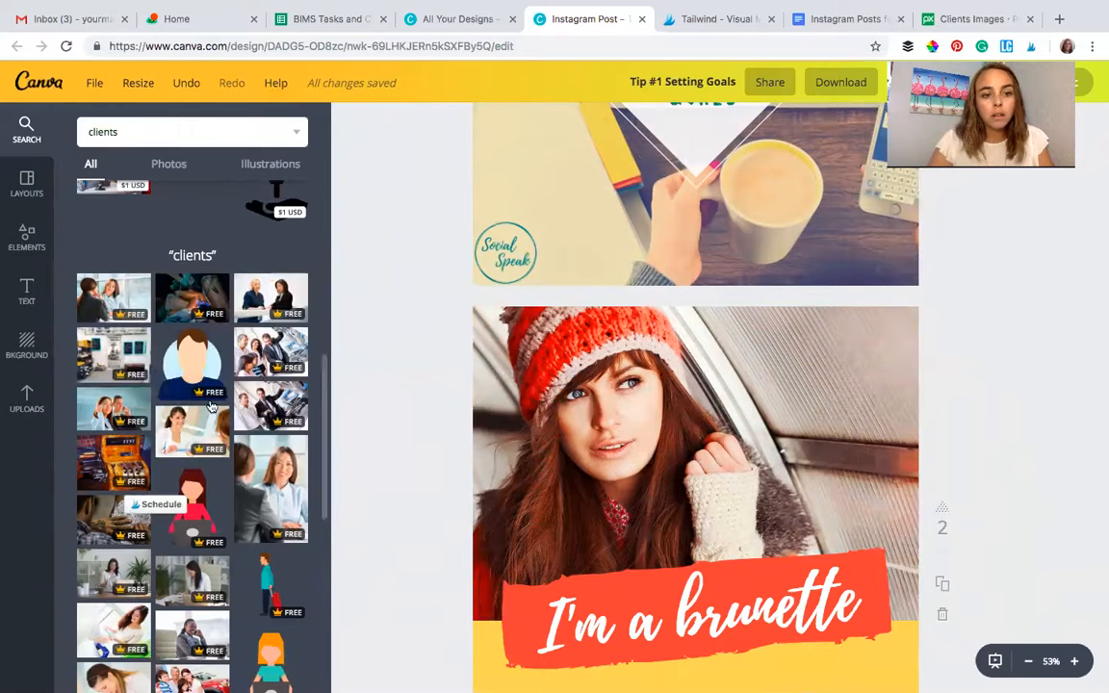
{"action": "scroll", "coordinate": [217, 410], "scroll_direction": "down", "scroll_amount": 1}
{"action": "scroll", "coordinate": [217, 409], "scroll_direction": "down", "scroll_amount": 3}
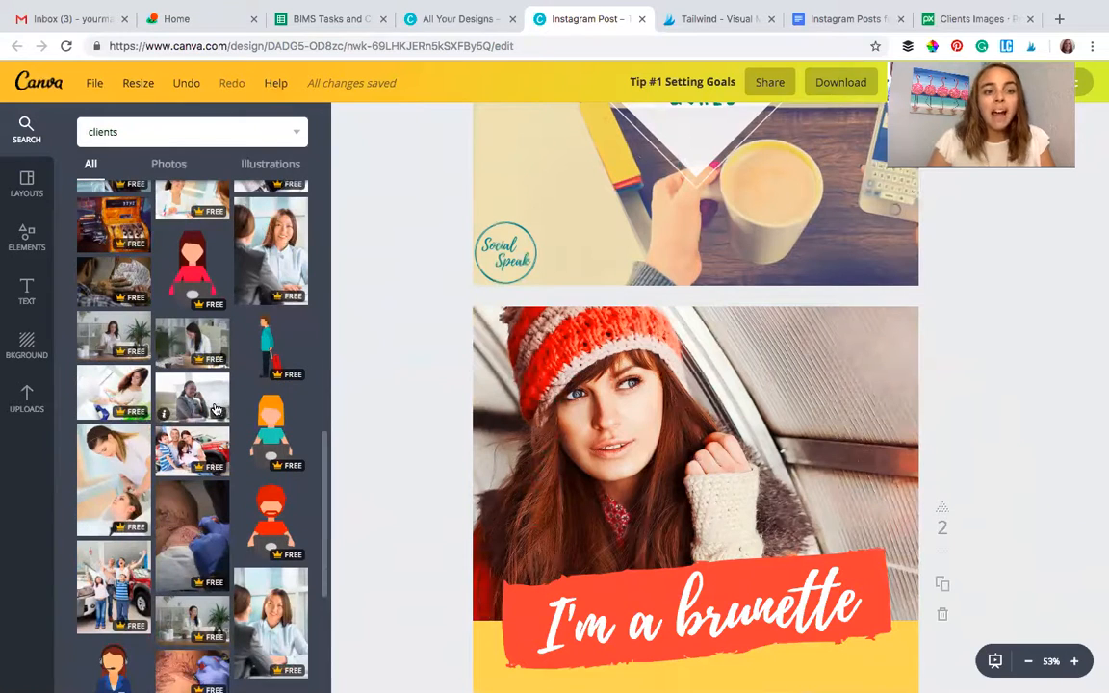
{"action": "scroll", "coordinate": [216, 409], "scroll_direction": "down", "scroll_amount": 1}
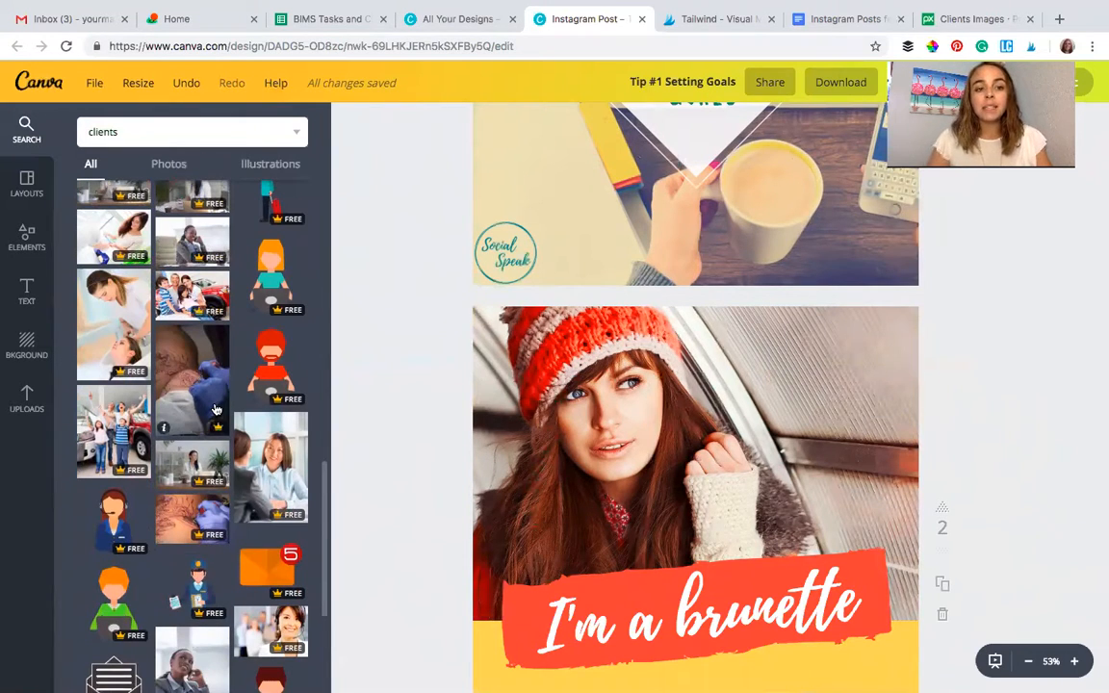
{"action": "scroll", "coordinate": [217, 409], "scroll_direction": "down", "scroll_amount": 1}
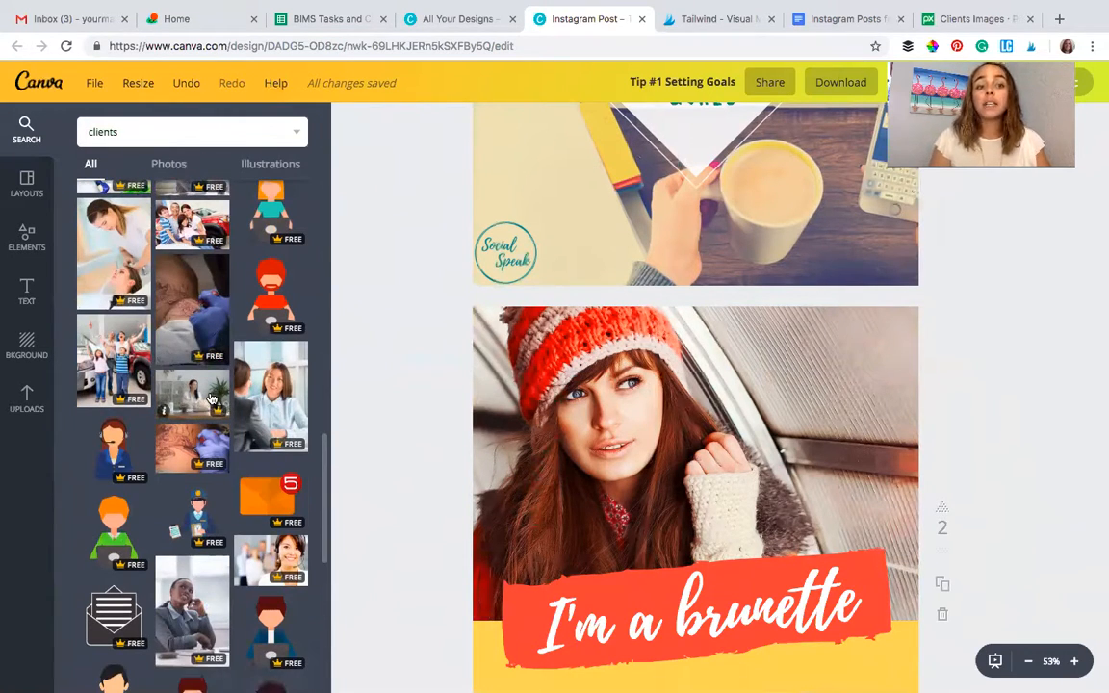
{"action": "scroll", "coordinate": [212, 398], "scroll_direction": "down", "scroll_amount": 4}
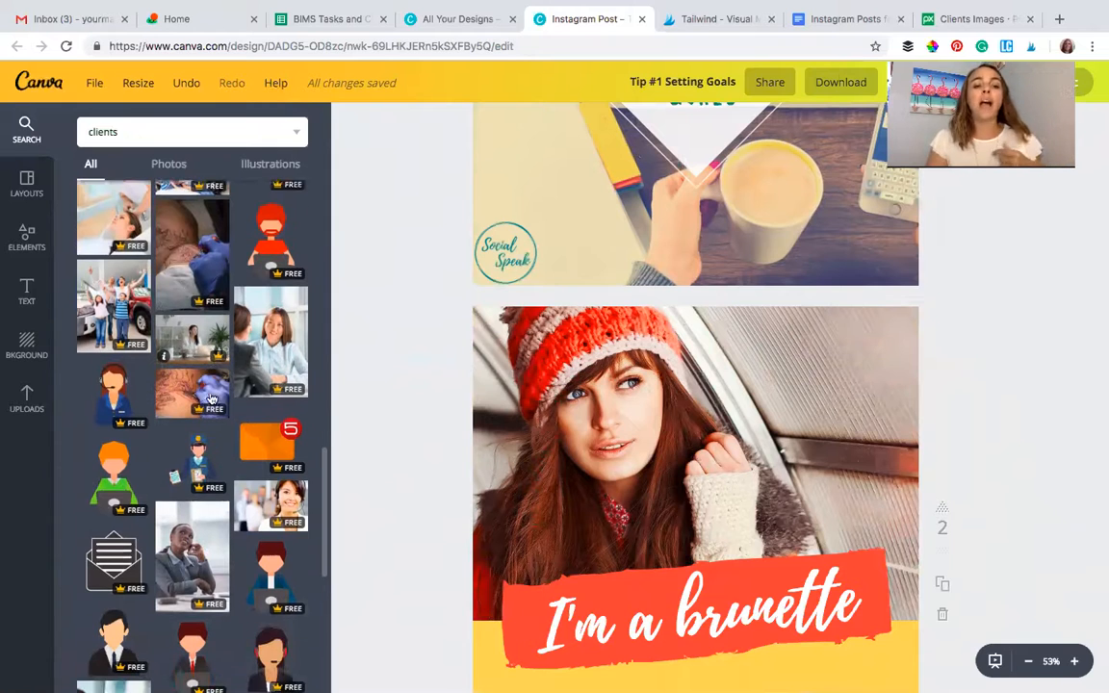
Try the free photo of a woman giving a spa treatment in the second page's image frame
{"action": "scroll", "coordinate": [212, 399], "scroll_direction": "down", "scroll_amount": 2}
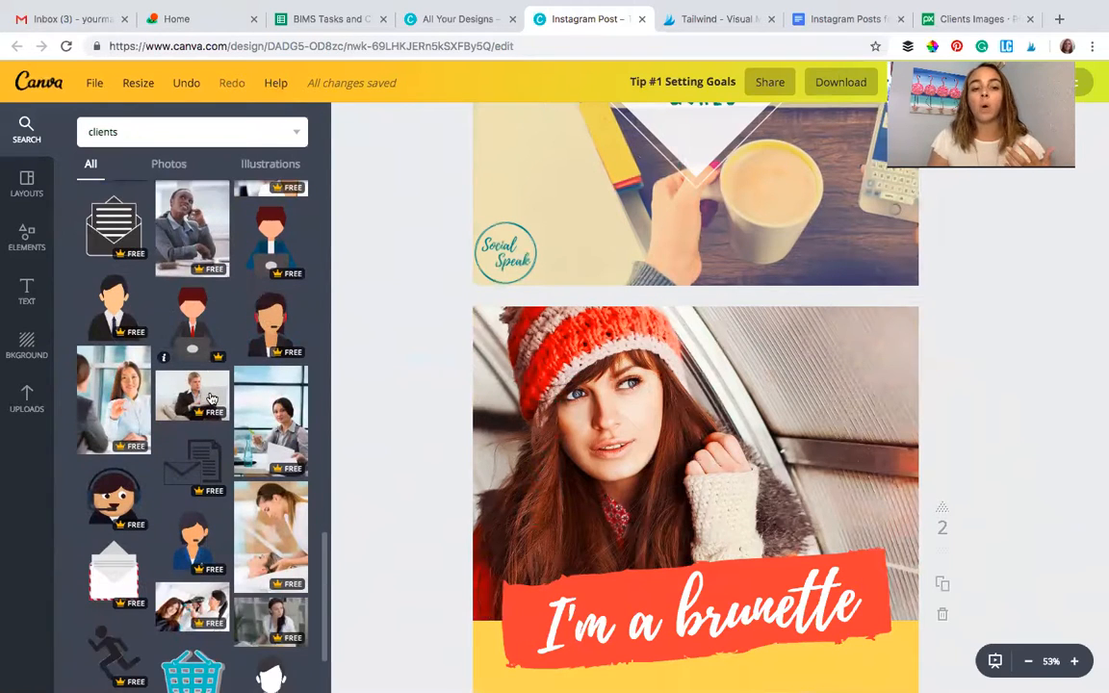
{"action": "scroll", "coordinate": [212, 399], "scroll_direction": "down", "scroll_amount": 1}
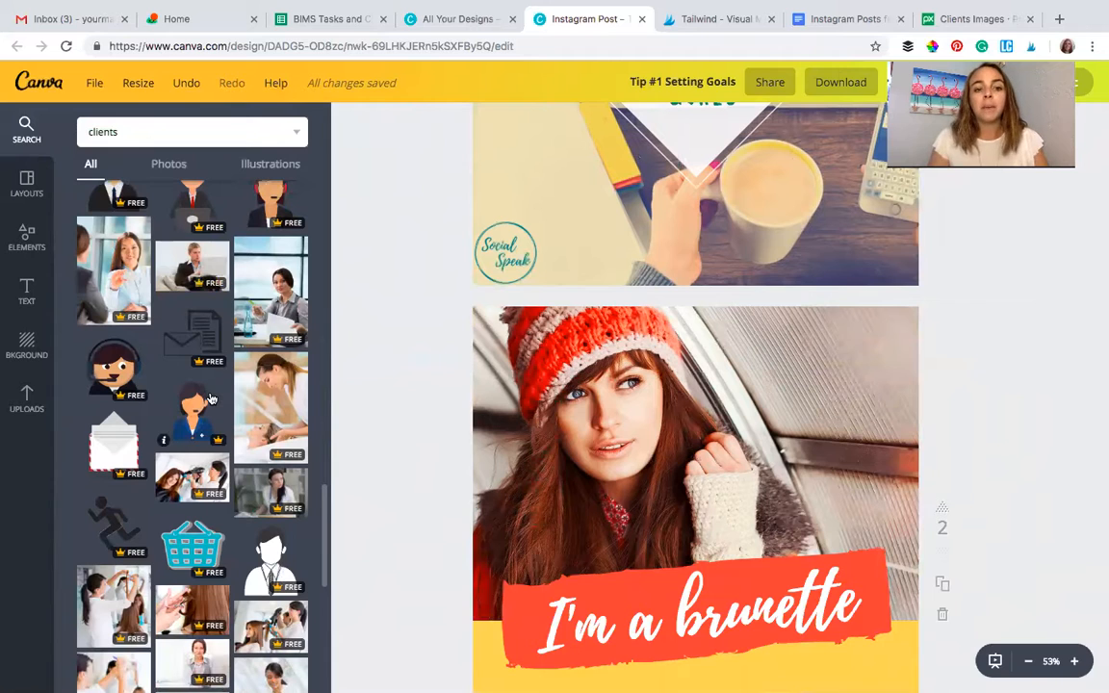
{"action": "scroll", "coordinate": [207, 412], "scroll_direction": "down", "scroll_amount": 2}
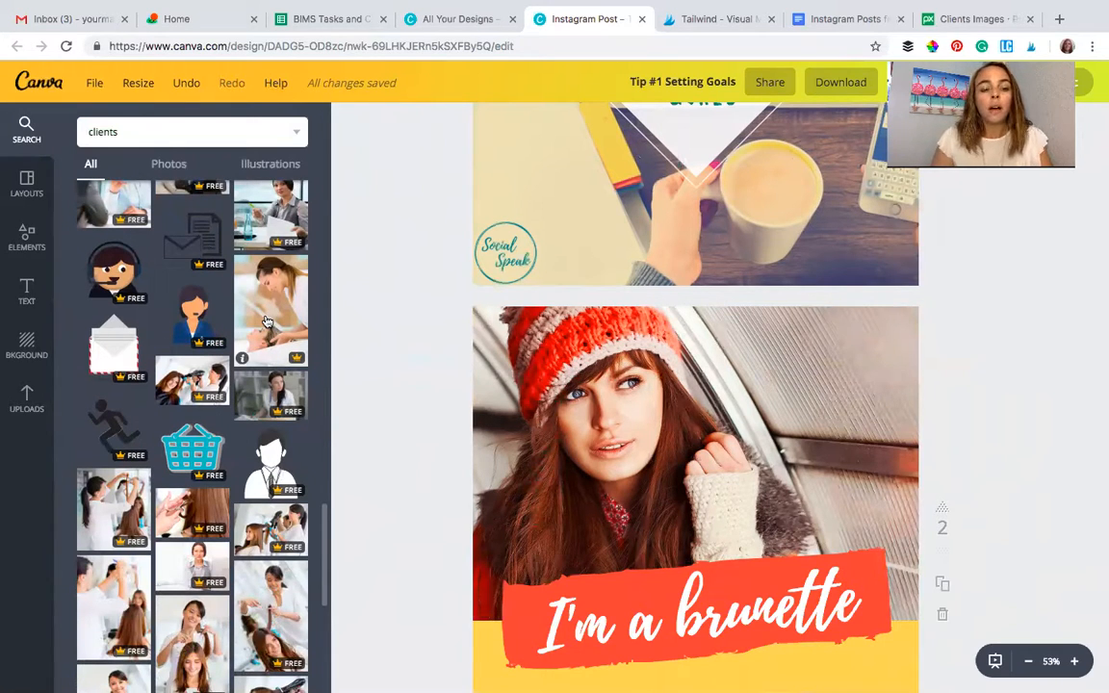
{"action": "left_click_drag", "start_coordinate": [267, 322], "coordinate": [517, 483]}
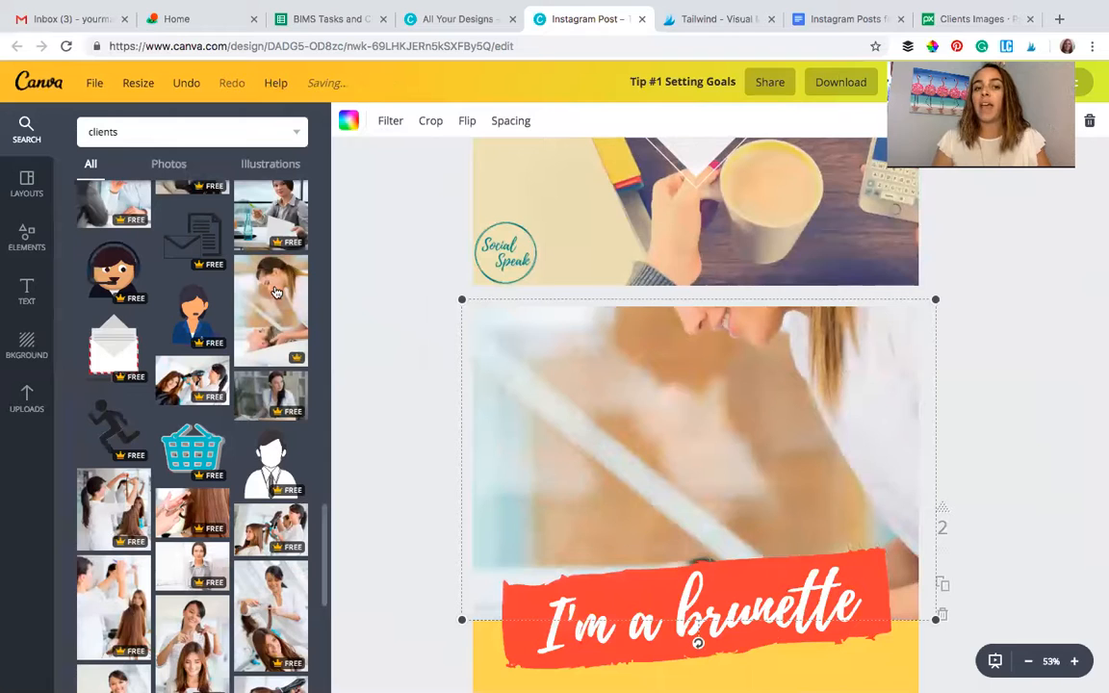
Try the free photo of the cheering family beside a red car in the second page's image frame
{"action": "scroll", "coordinate": [588, 454], "scroll_direction": "down", "scroll_amount": 3}
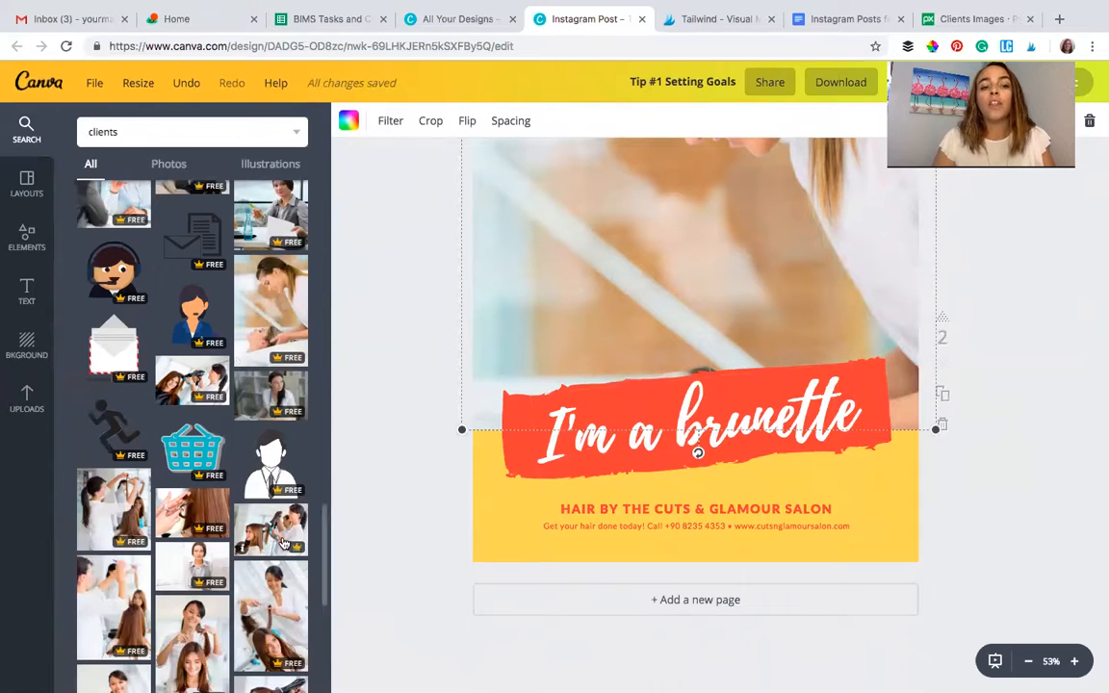
{"action": "scroll", "coordinate": [289, 537], "scroll_direction": "down", "scroll_amount": 2}
{"action": "scroll", "coordinate": [281, 523], "scroll_direction": "down", "scroll_amount": 2}
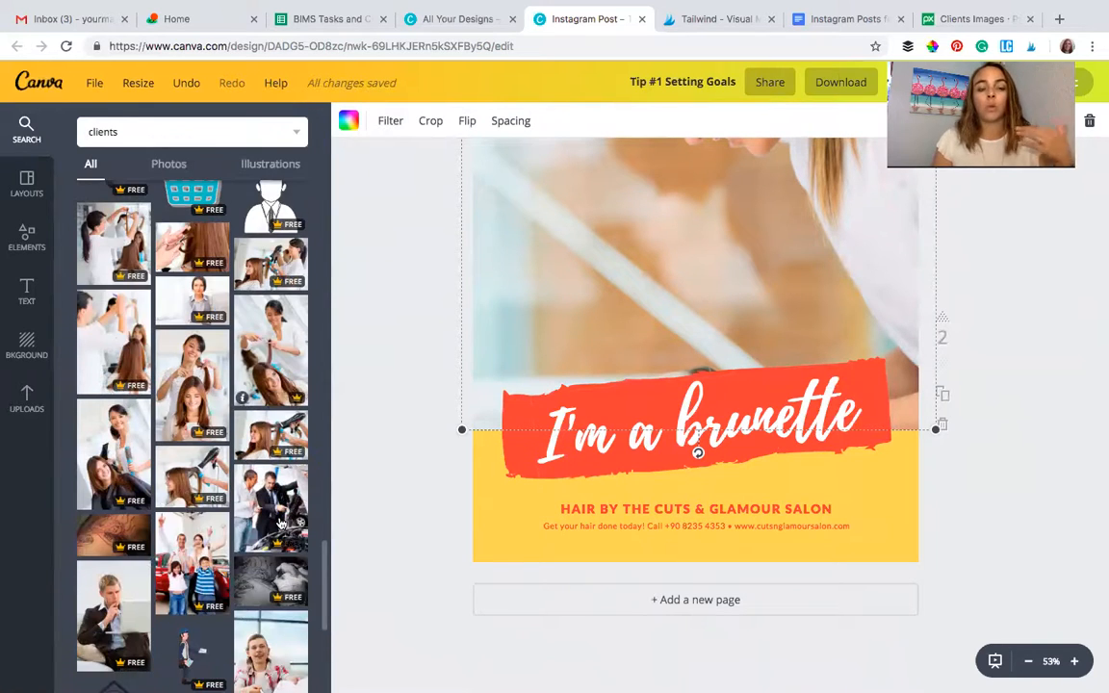
{"action": "scroll", "coordinate": [280, 523], "scroll_direction": "down", "scroll_amount": 3}
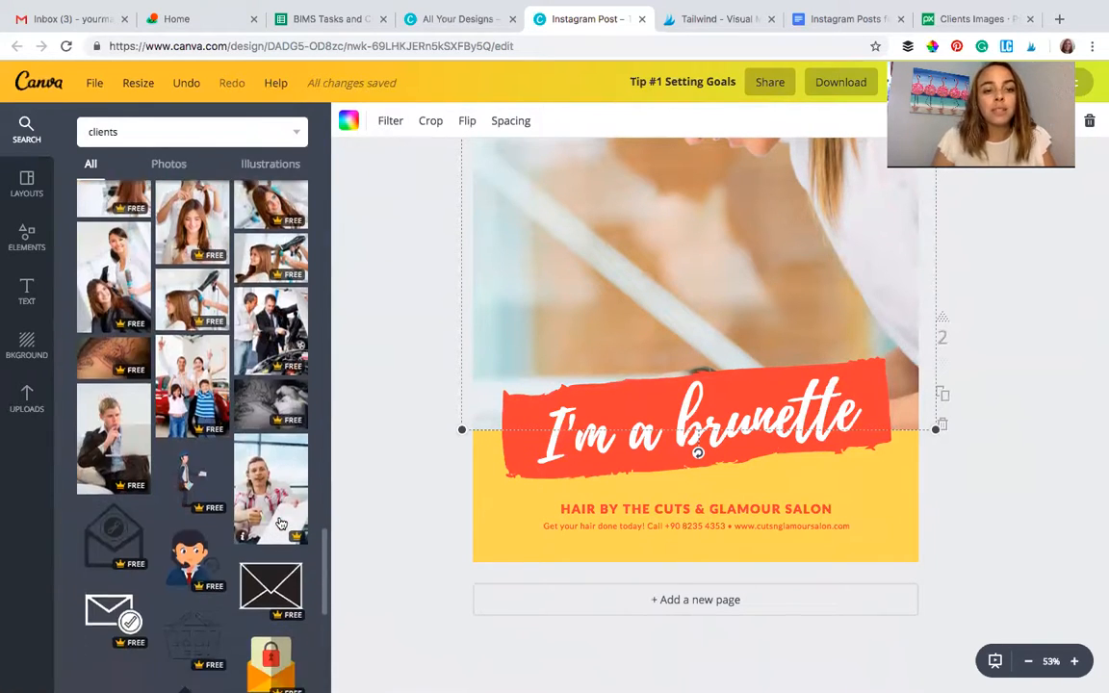
{"action": "left_click_drag", "start_coordinate": [187, 390], "coordinate": [492, 350]}
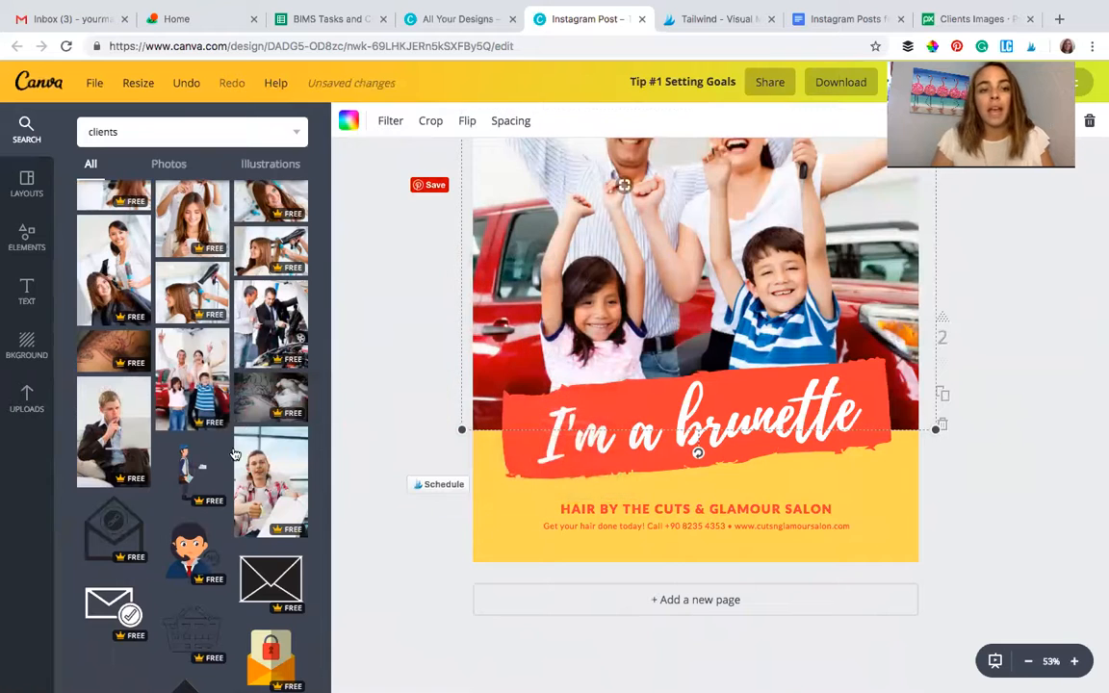
Check the remaining free "clients" images, then search the image library for "customers"
{"action": "scroll", "coordinate": [232, 445], "scroll_direction": "down", "scroll_amount": 5}
{"action": "scroll", "coordinate": [231, 438], "scroll_direction": "down", "scroll_amount": 4}
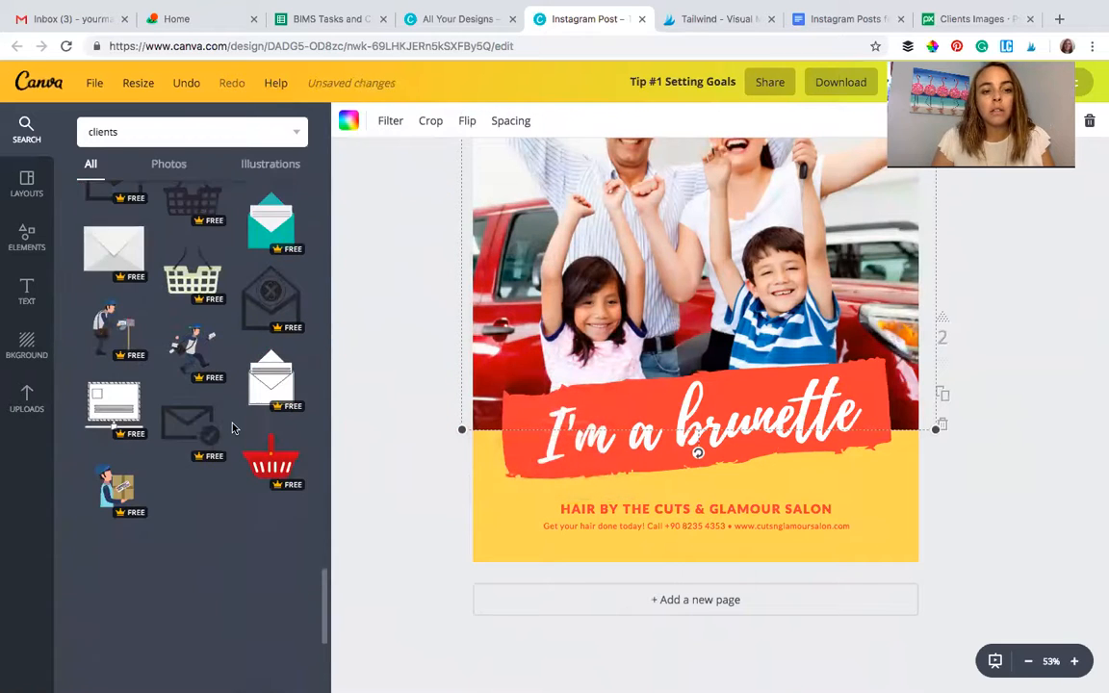
{"action": "scroll", "coordinate": [231, 427], "scroll_direction": "down", "scroll_amount": 2}
{"action": "double_click", "coordinate": [159, 135]}
{"action": "type", "text": "customer"}
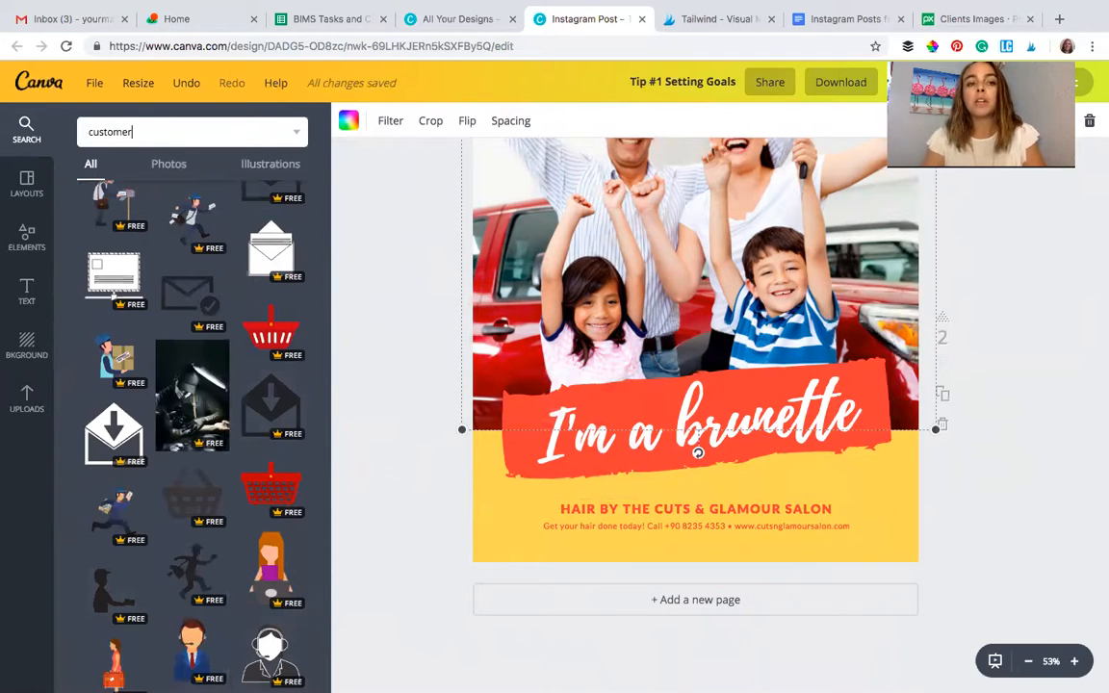
{"action": "type", "text": "s"}
{"action": "key", "text": "Return"}
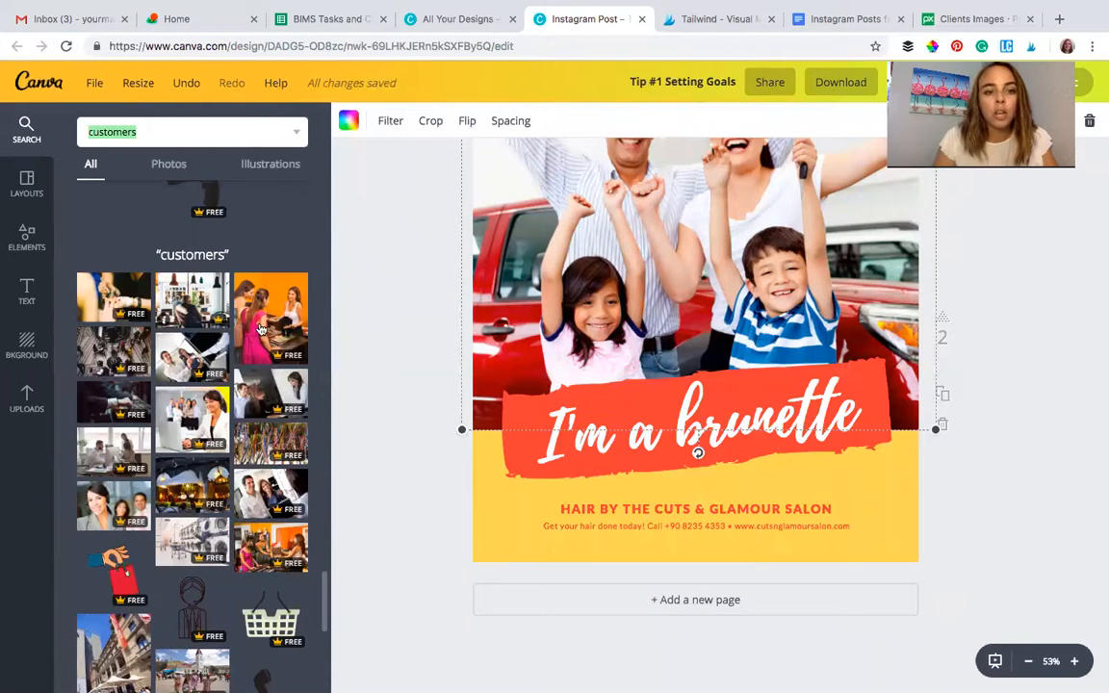
Try the photo of three people around an office computer on page 2 and look through more "customers" images
{"action": "left_click_drag", "start_coordinate": [338, 383], "coordinate": [453, 327]}
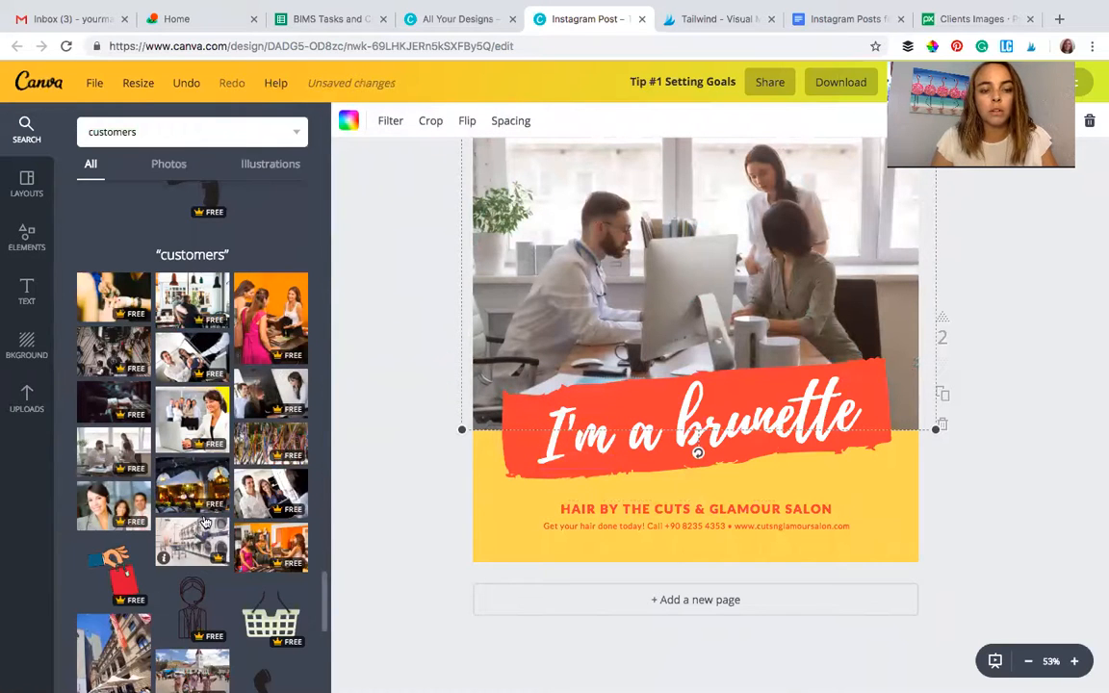
{"action": "scroll", "coordinate": [204, 520], "scroll_direction": "down", "scroll_amount": 5}
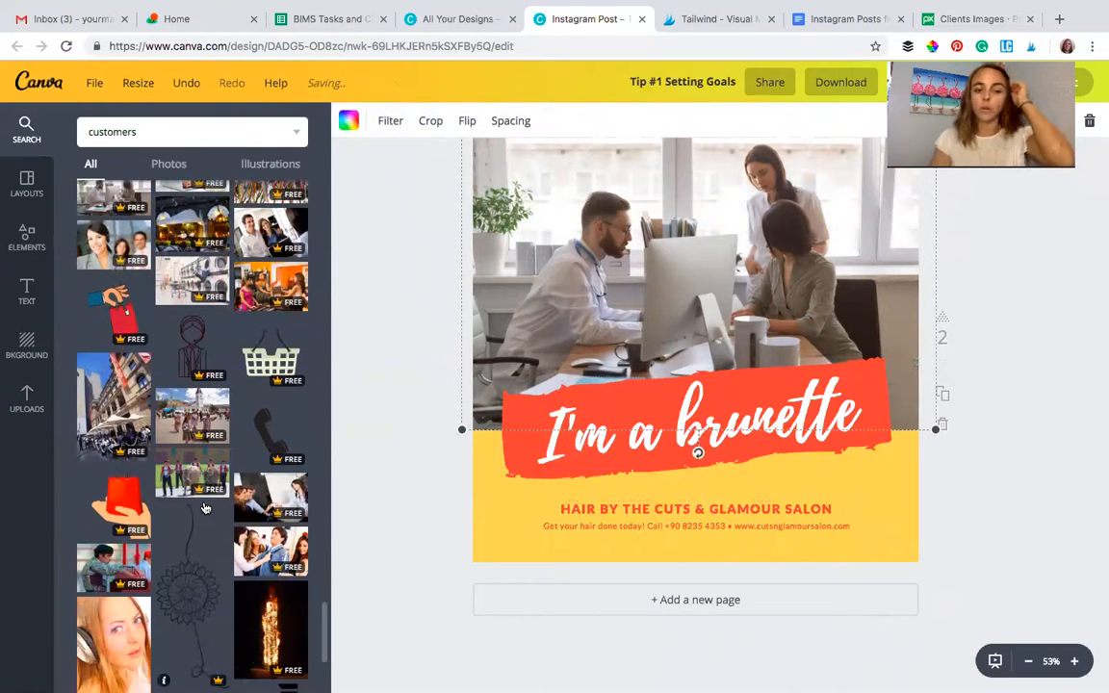
{"action": "scroll", "coordinate": [204, 508], "scroll_direction": "down", "scroll_amount": 4}
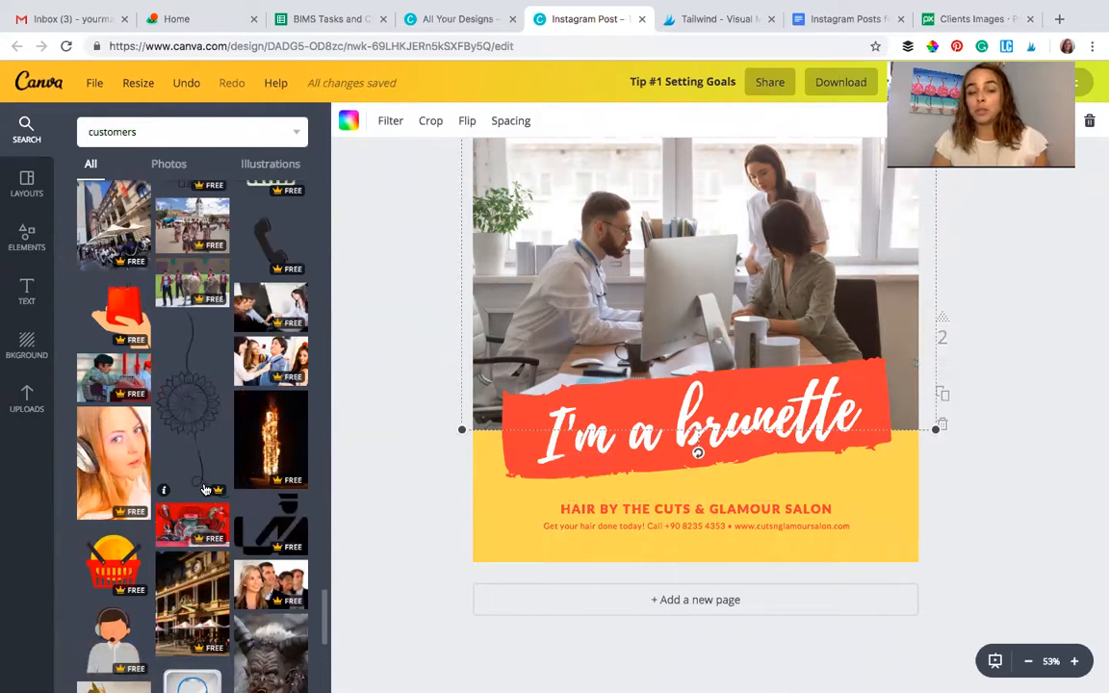
{"action": "scroll", "coordinate": [205, 490], "scroll_direction": "up", "scroll_amount": 5}
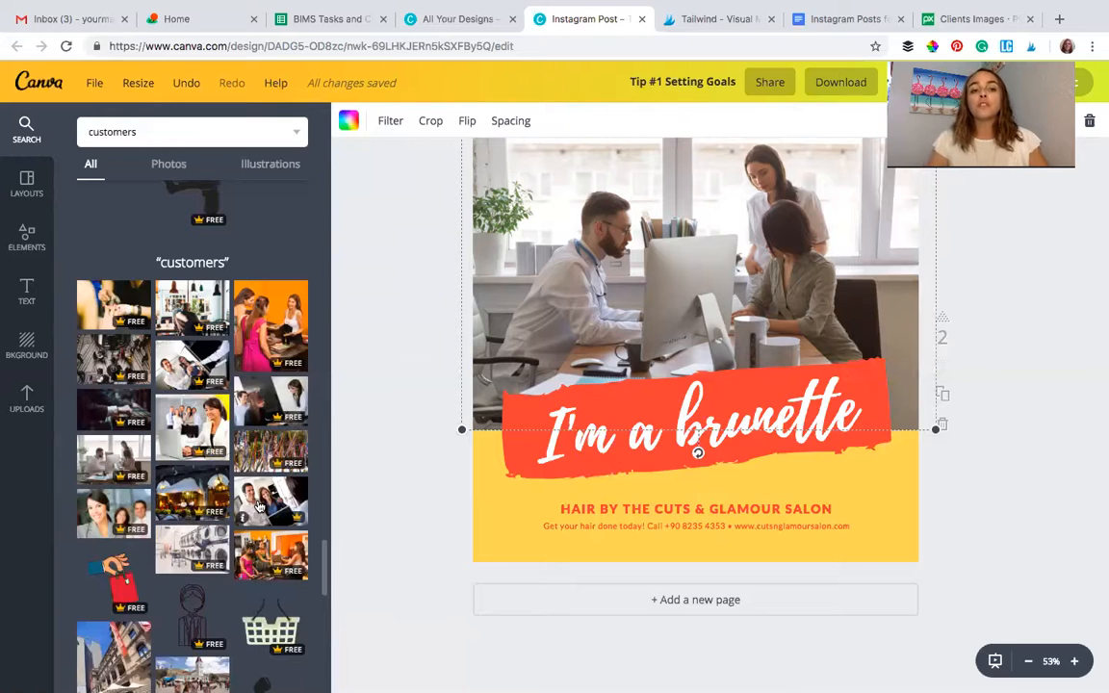
Try the photo of the woman with a headset in front of her team as the second page's picture
{"action": "left_click_drag", "start_coordinate": [265, 447], "coordinate": [317, 414]}
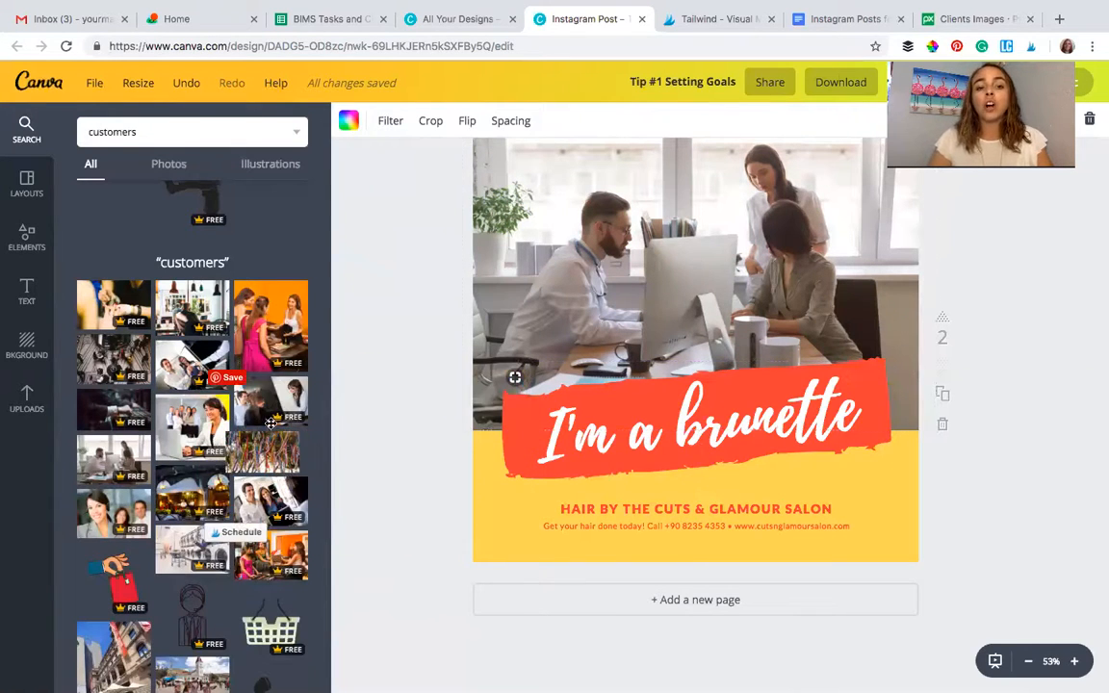
{"action": "mouse_move", "coordinate": [248, 413]}
{"action": "left_mouse_down"}
{"action": "mouse_move", "coordinate": [231, 416]}
{"action": "mouse_move", "coordinate": [244, 413]}
{"action": "left_mouse_up"}
{"action": "left_click_drag", "start_coordinate": [180, 393], "coordinate": [473, 326]}
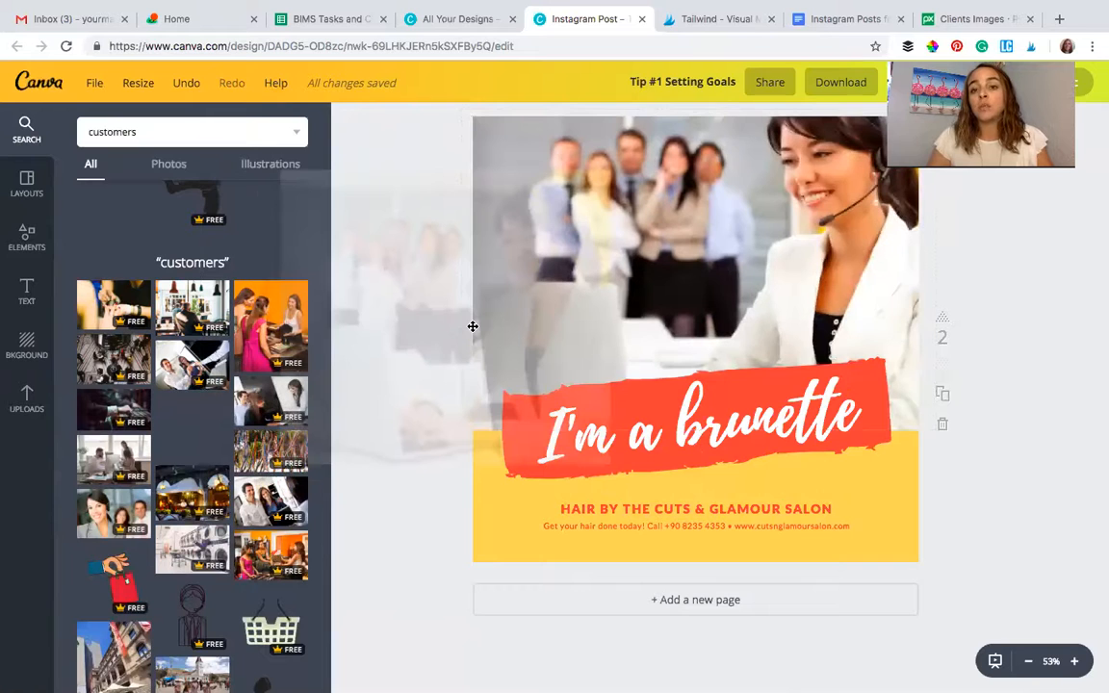
Try the free photo of the woman shopping for fruit and vegetables in the second page's image frame
{"action": "scroll", "coordinate": [245, 394], "scroll_direction": "down", "scroll_amount": 5}
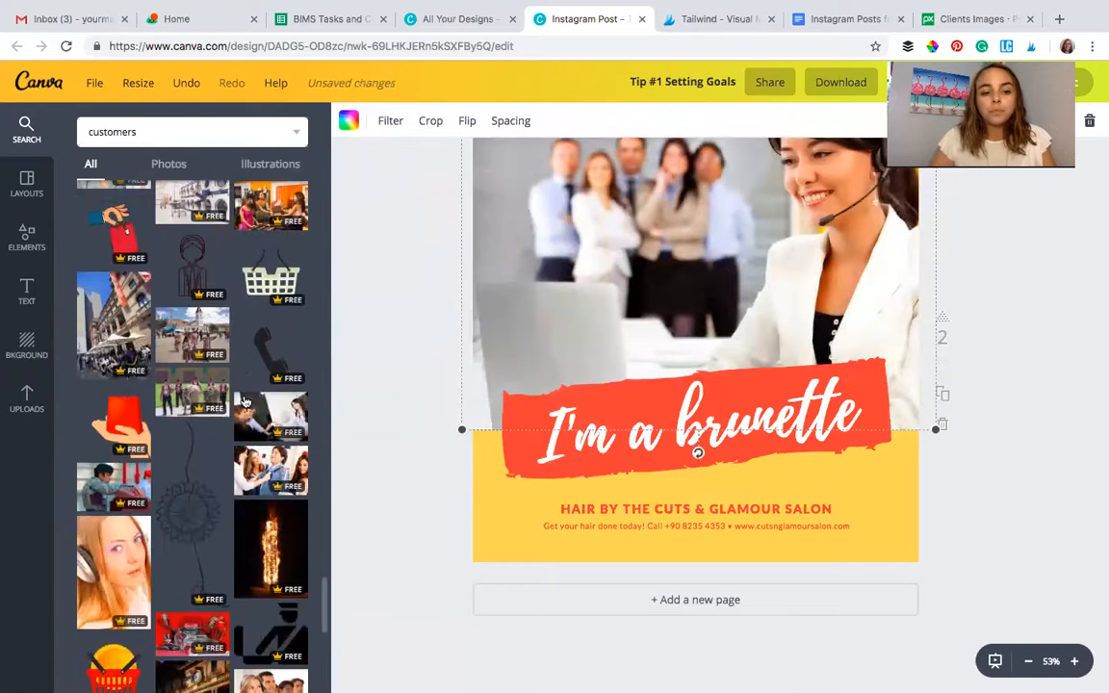
{"action": "scroll", "coordinate": [244, 393], "scroll_direction": "down", "scroll_amount": 5}
{"action": "scroll", "coordinate": [245, 393], "scroll_direction": "down", "scroll_amount": 3}
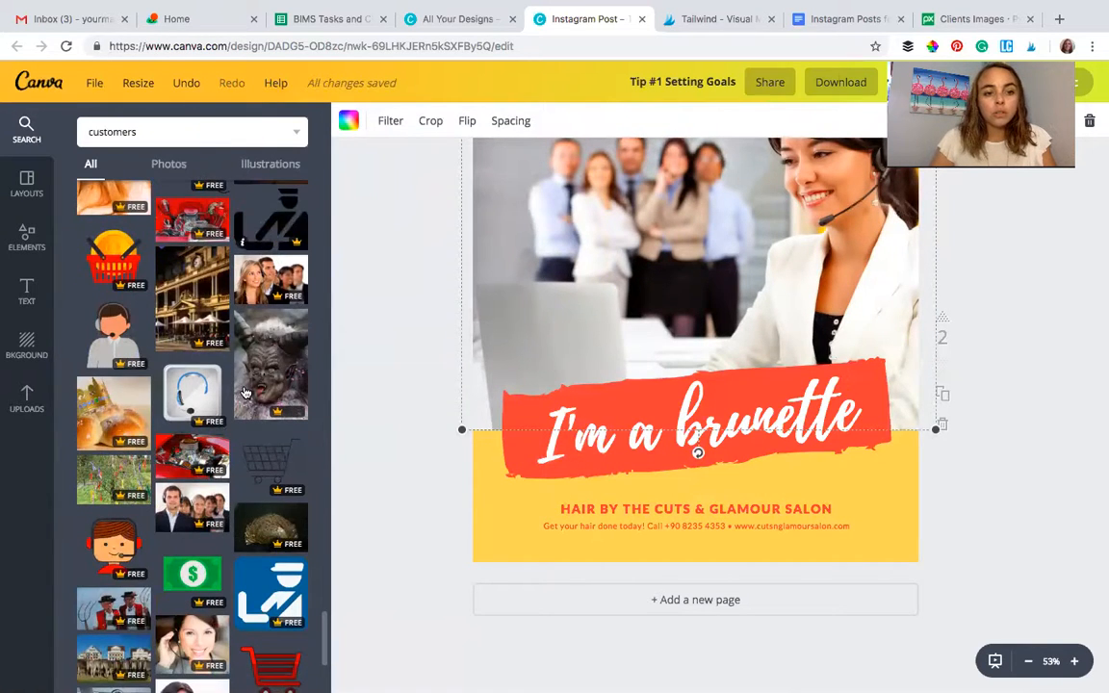
{"action": "scroll", "coordinate": [244, 393], "scroll_direction": "down", "scroll_amount": 3}
{"action": "scroll", "coordinate": [211, 507], "scroll_direction": "down", "scroll_amount": 3}
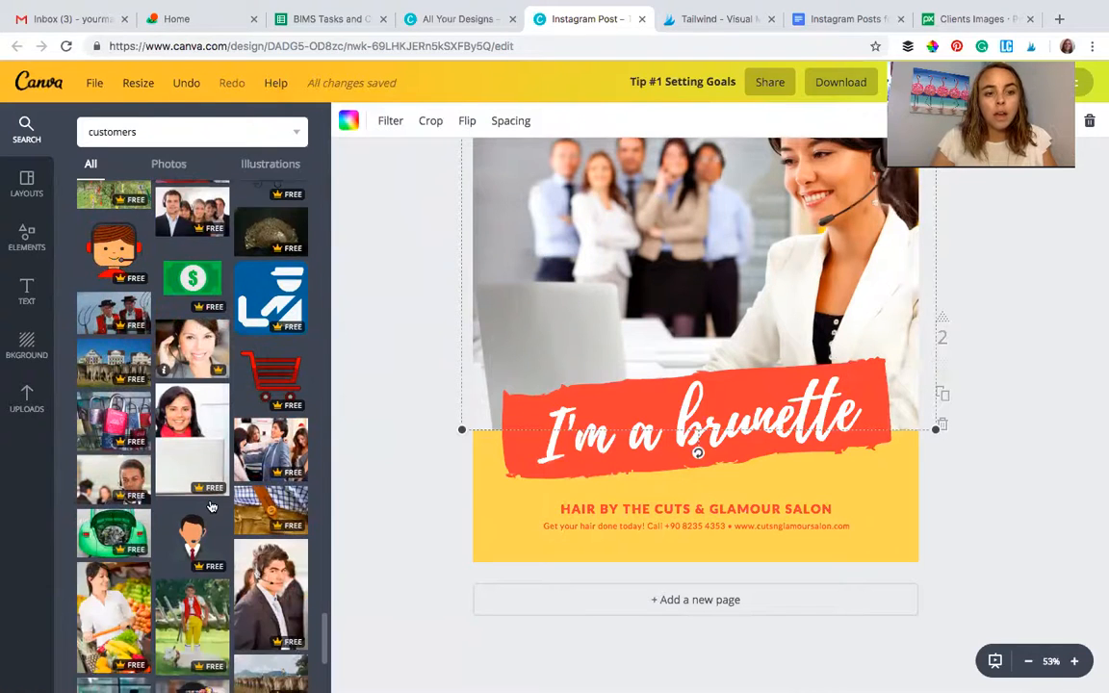
{"action": "scroll", "coordinate": [211, 507], "scroll_direction": "down", "scroll_amount": 3}
{"action": "scroll", "coordinate": [211, 507], "scroll_direction": "down", "scroll_amount": 3}
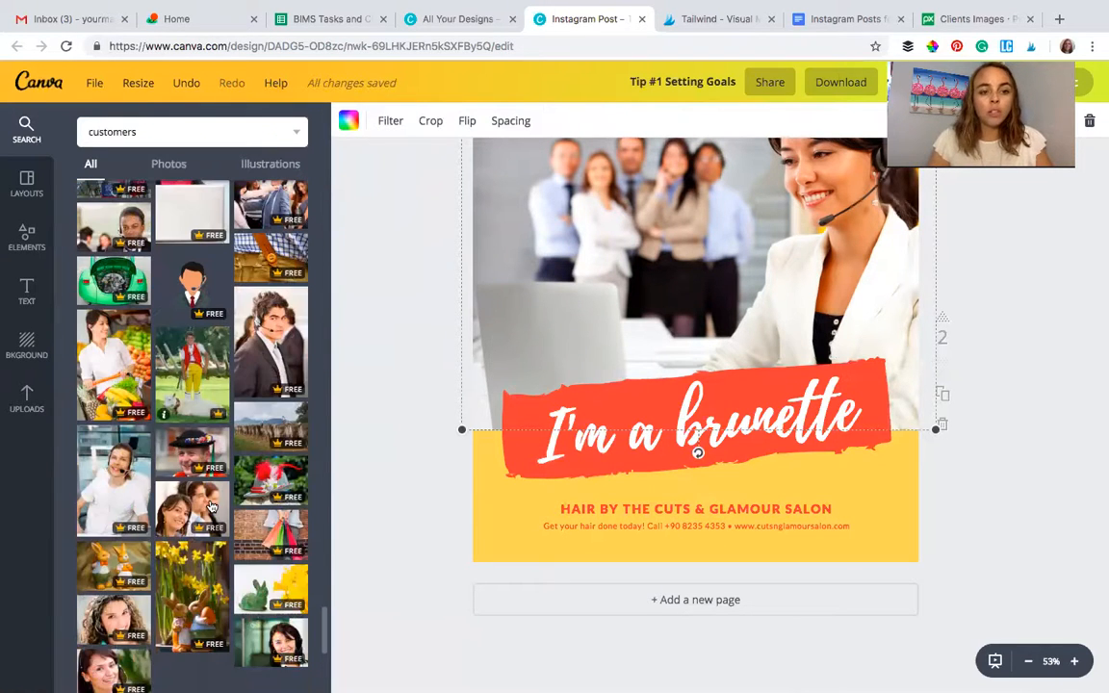
{"action": "left_click_drag", "start_coordinate": [114, 356], "coordinate": [568, 354]}
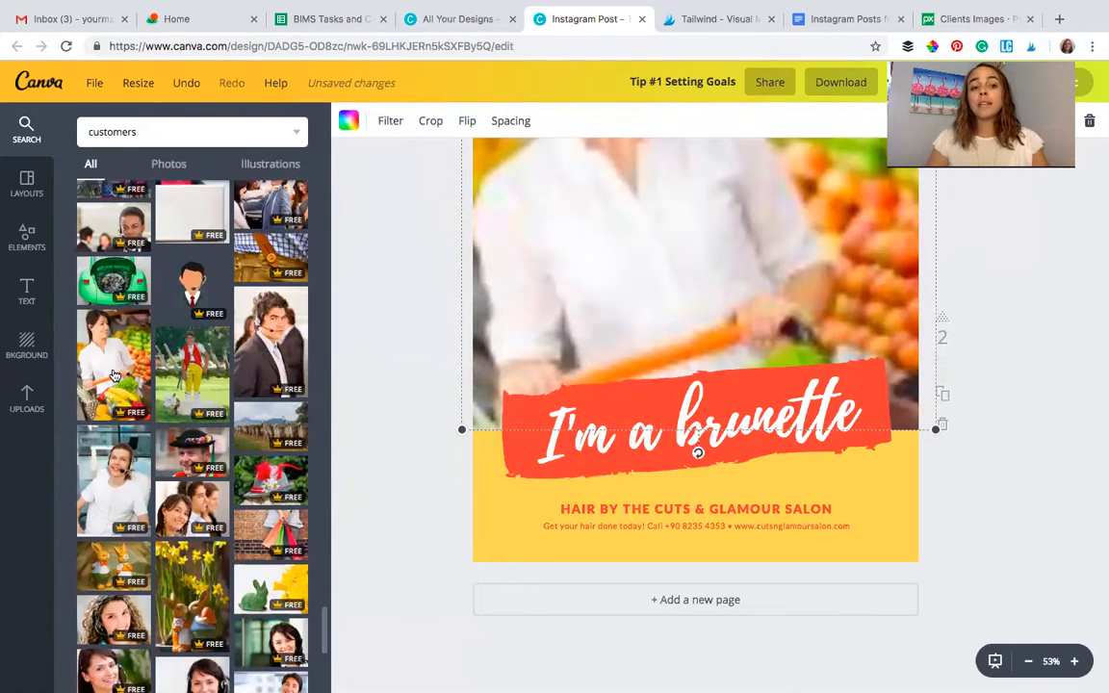
Remove the grocery photo from the second page's frame and fill it with the free photo of colorful shopping bags
{"action": "scroll", "coordinate": [406, 350], "scroll_direction": "up", "scroll_amount": 2}
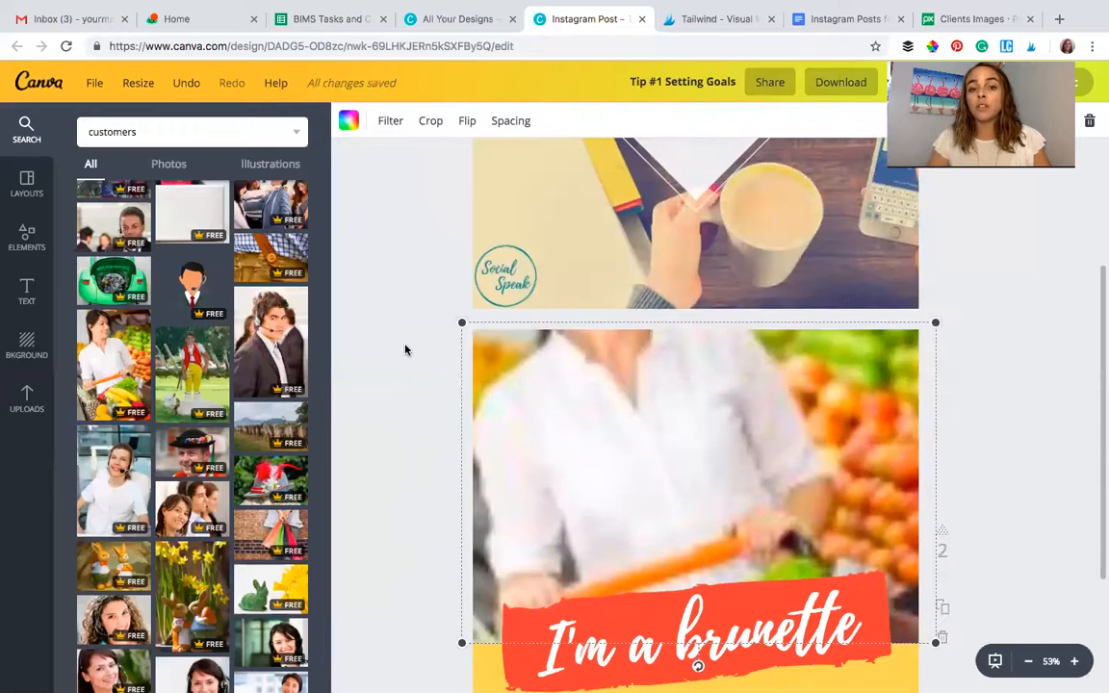
{"action": "scroll", "coordinate": [362, 391], "scroll_direction": "down", "scroll_amount": 2}
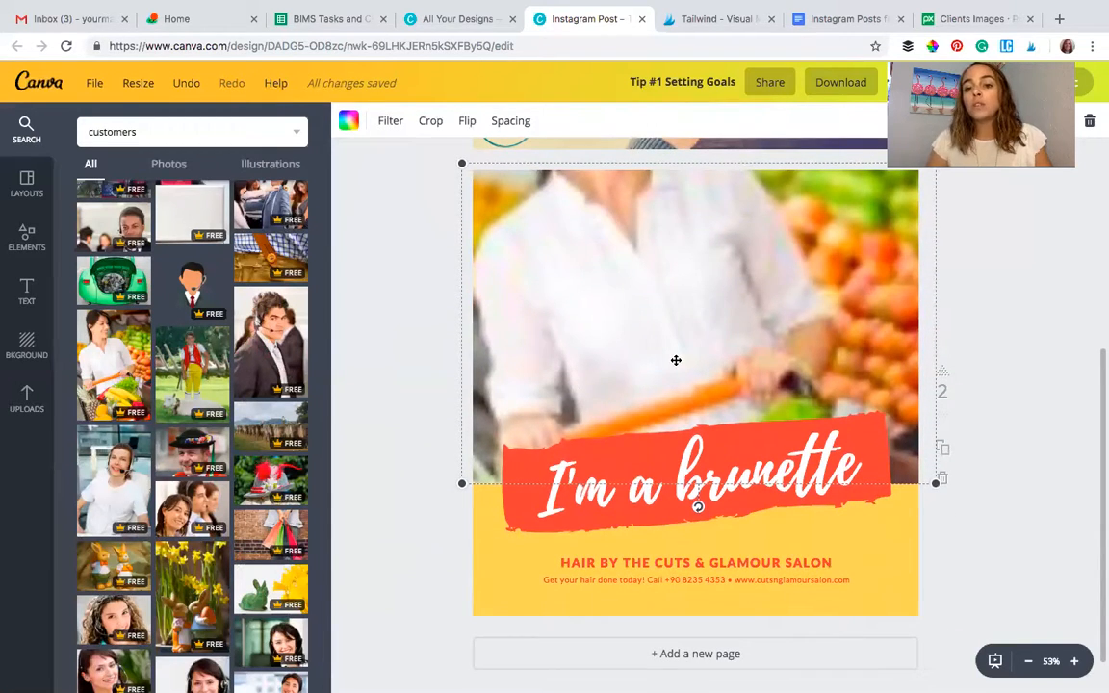
{"action": "left_click_drag", "start_coordinate": [676, 435], "coordinate": [673, 334]}
{"action": "key", "text": "Delete"}
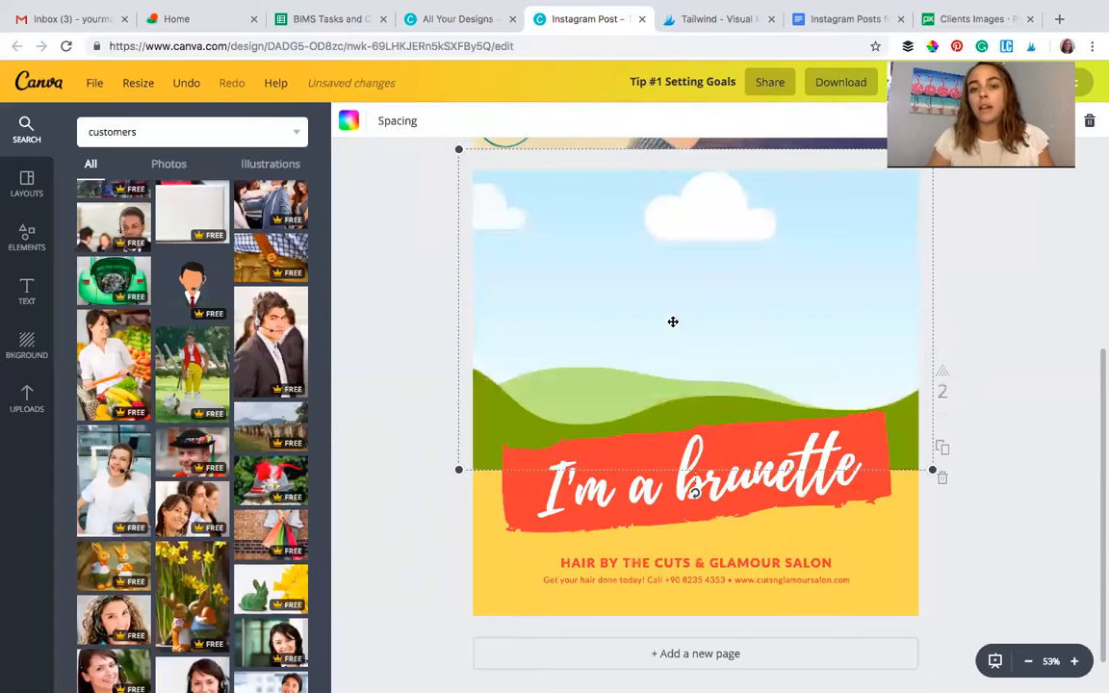
{"action": "scroll", "coordinate": [182, 489], "scroll_direction": "down", "scroll_amount": 2}
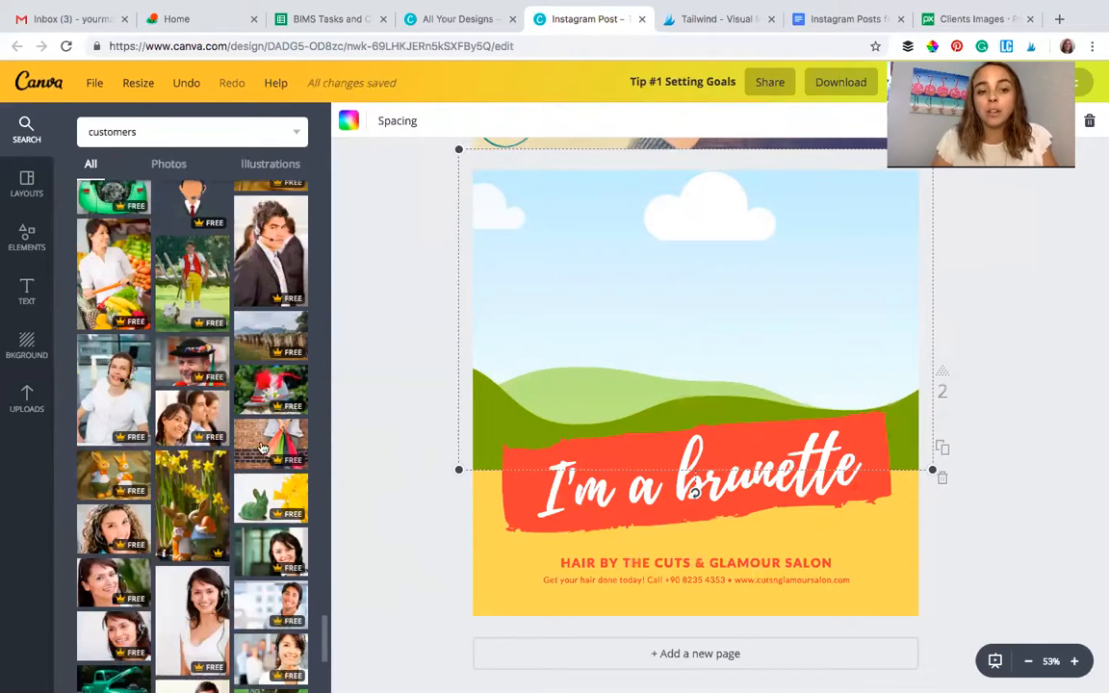
{"action": "left_click_drag", "start_coordinate": [266, 445], "coordinate": [532, 345]}
{"action": "left_click", "coordinate": [400, 531]}
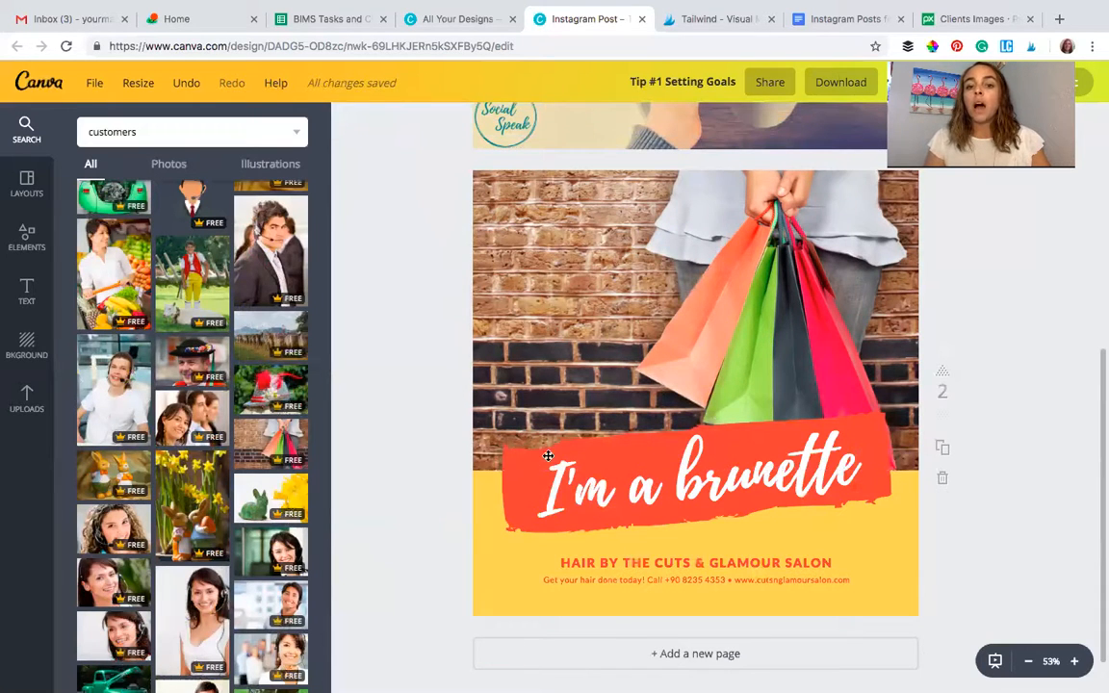
Recolor the brush-stroke banner behind the "I'm a brunette" headline to the dark purple from the SocialSpeak palette
{"action": "left_click", "coordinate": [506, 478]}
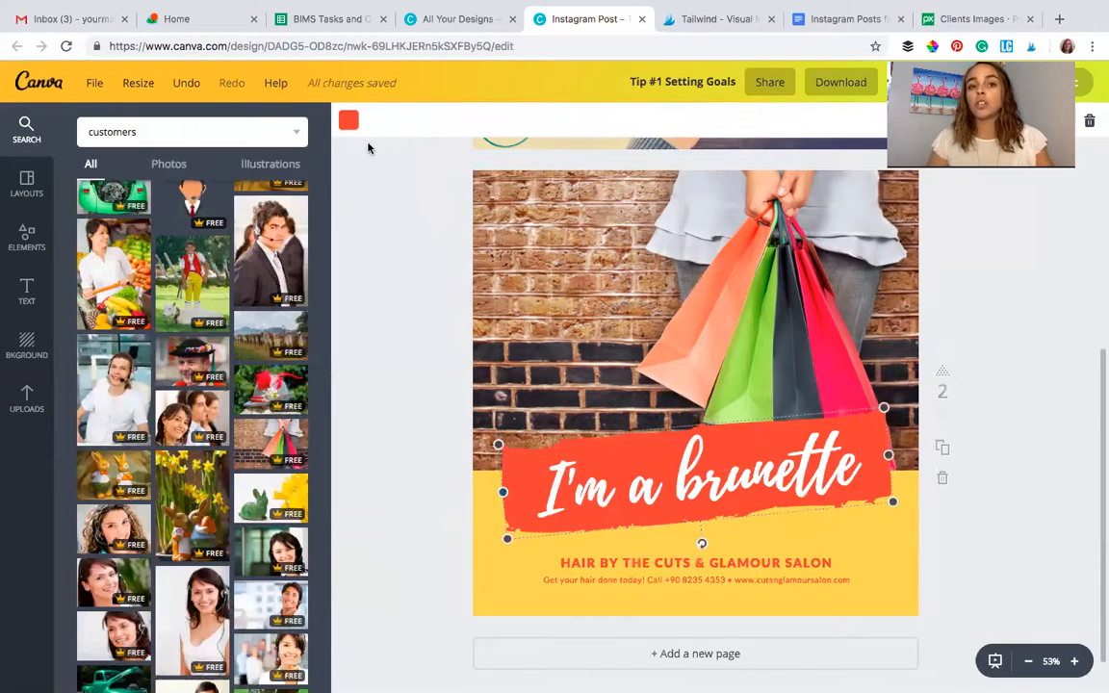
{"action": "left_click", "coordinate": [349, 120]}
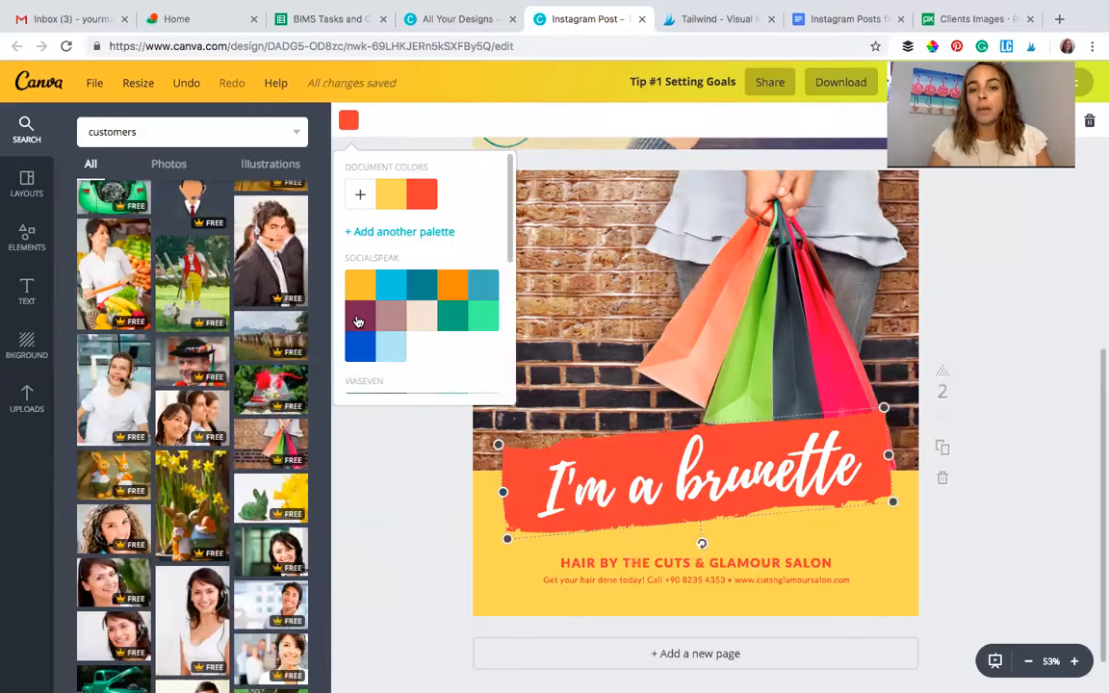
{"action": "left_click", "coordinate": [359, 316]}
Change the second page's yellow background to the dusty mauve from the SocialSpeak palette
{"action": "left_click", "coordinate": [484, 568]}
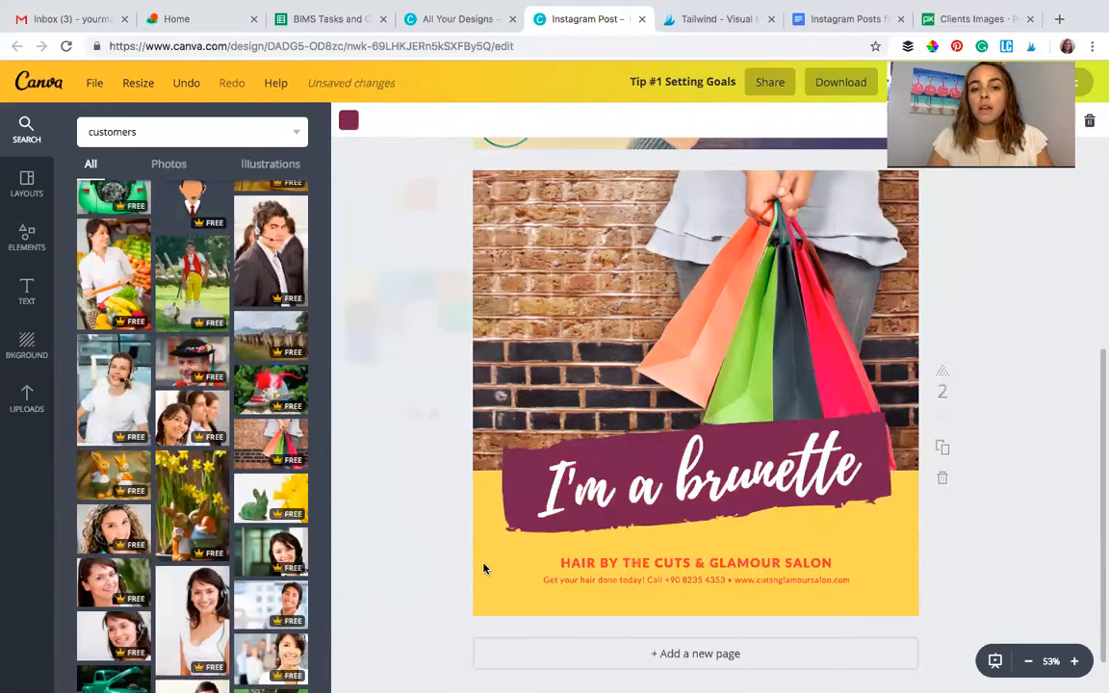
{"action": "left_click", "coordinate": [348, 120]}
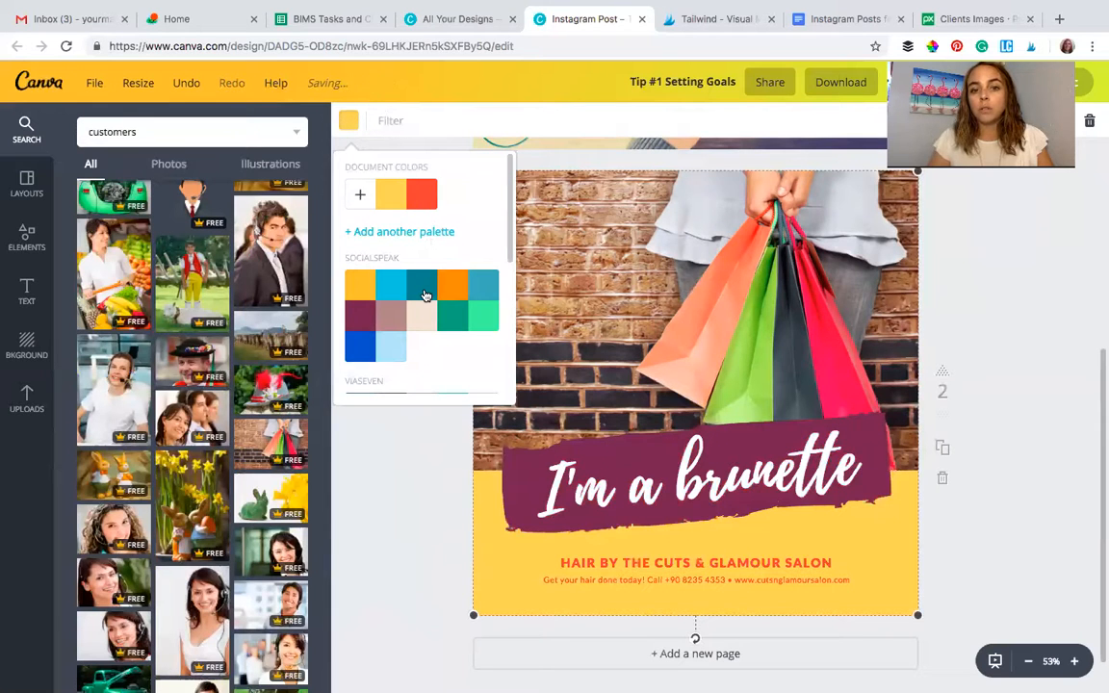
{"action": "left_click", "coordinate": [424, 295]}
{"action": "left_click", "coordinate": [396, 317]}
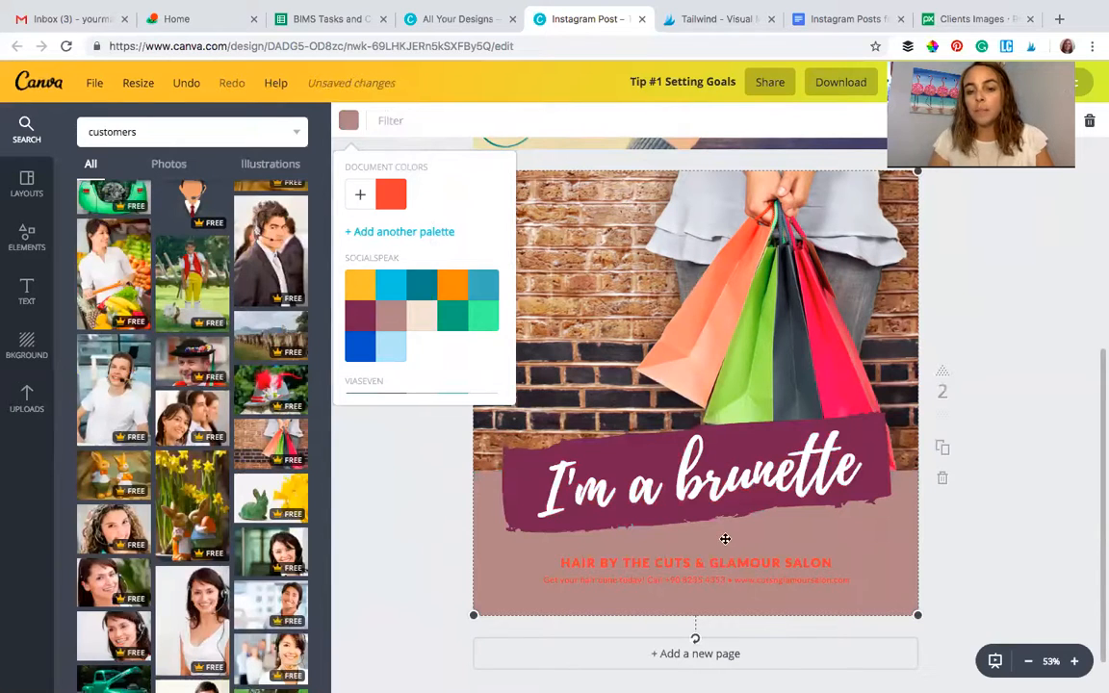
Replace the "I'm a brunette" headline on the purple brush-stroke banner with "Tip #2"
{"action": "left_click", "coordinate": [691, 486]}
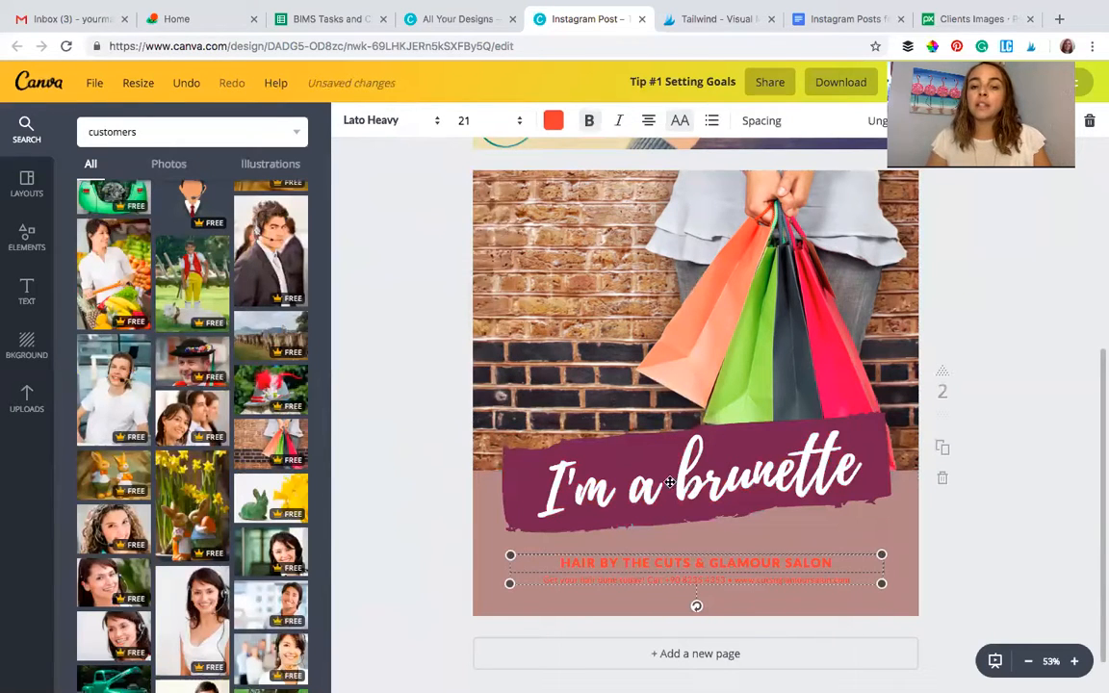
{"action": "left_click", "coordinate": [649, 491]}
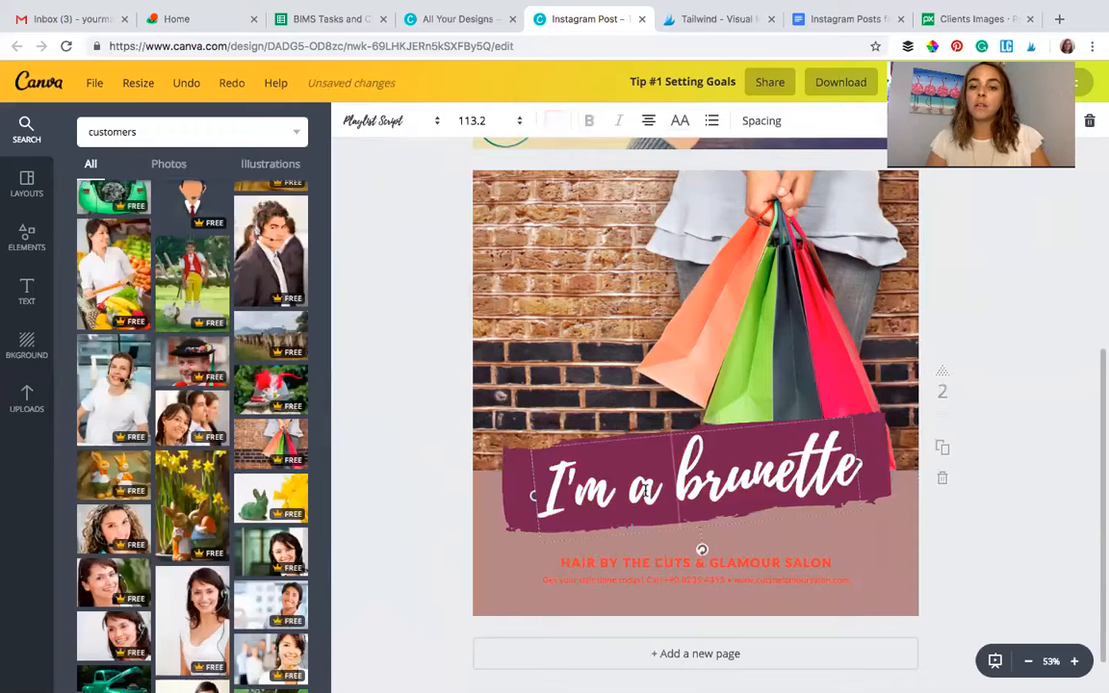
{"action": "left_click", "coordinate": [645, 491]}
{"action": "left_click", "coordinate": [645, 491]}
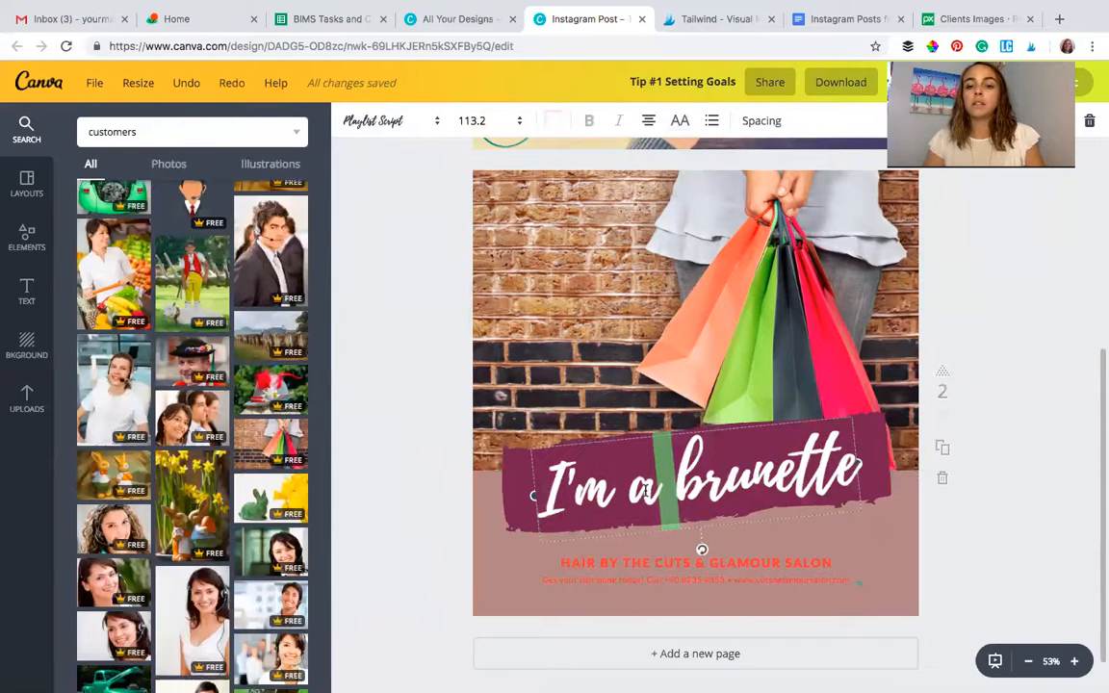
{"action": "left_click_drag", "start_coordinate": [556, 490], "coordinate": [849, 476]}
{"action": "type", "text": "Ti"}
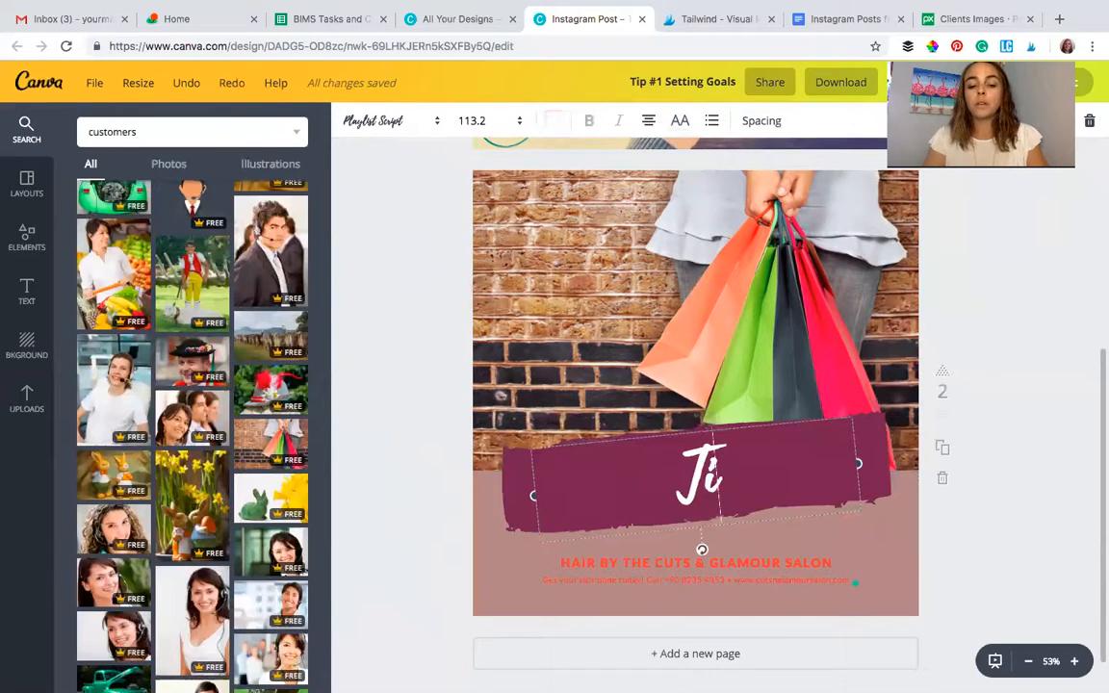
{"action": "type", "text": "p #"}
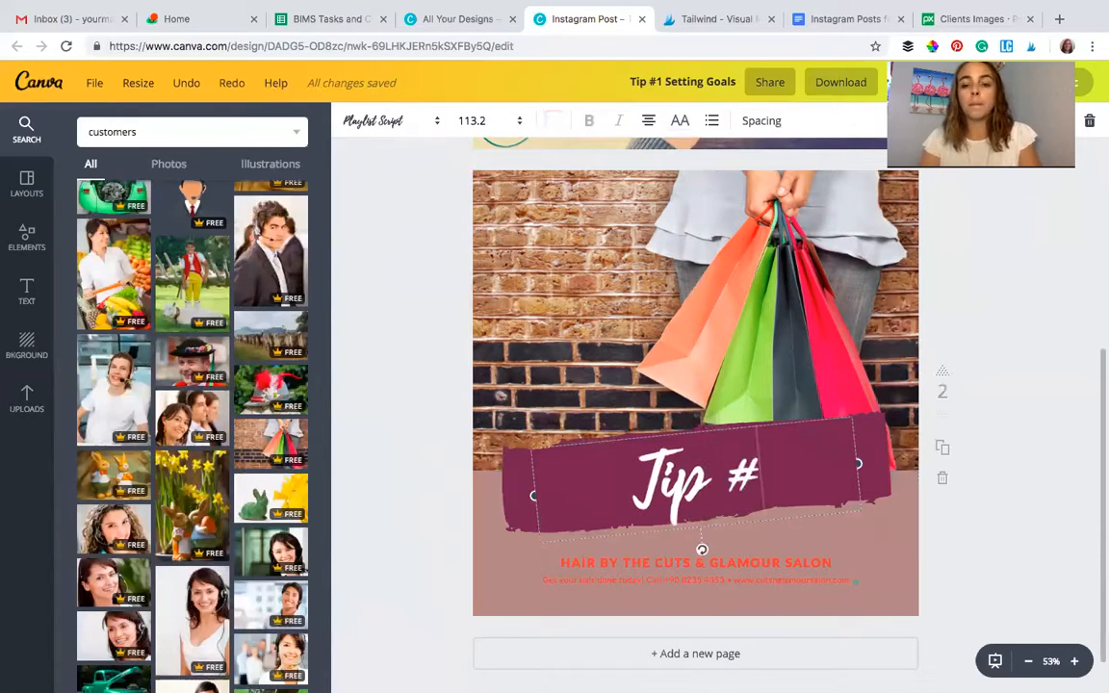
{"action": "type", "text": "2"}
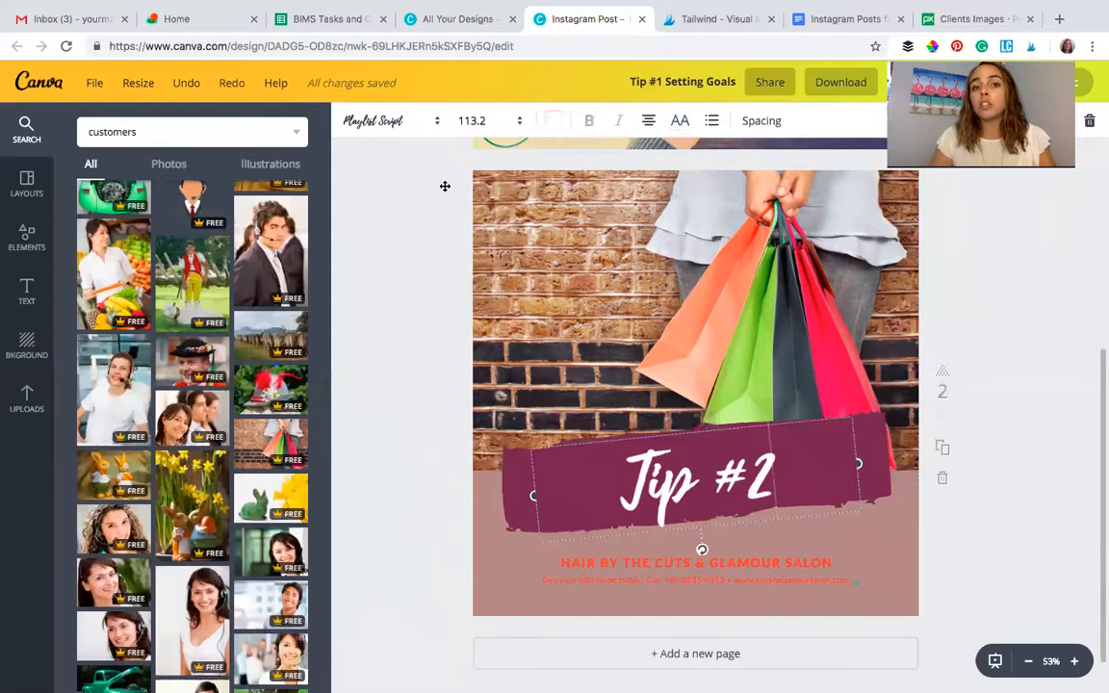
Keep the "Tip #2" headline in Playlist Script and recolor it to the light cream from the SocialSpeak palette
{"action": "left_click", "coordinate": [364, 125]}
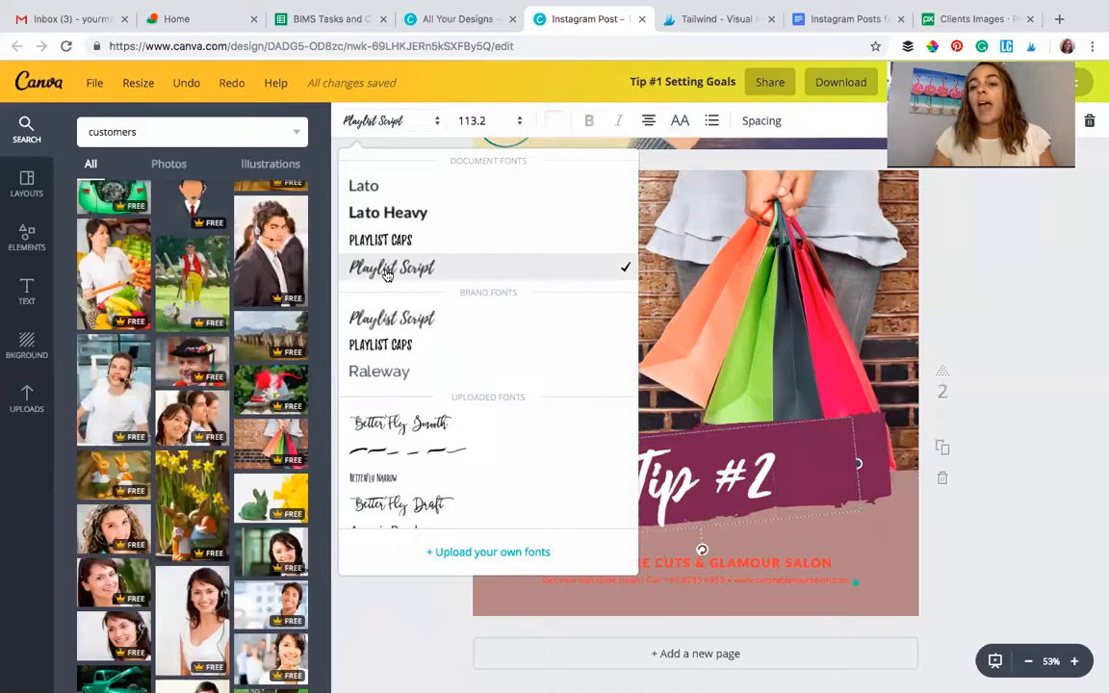
{"action": "left_click", "coordinate": [555, 126]}
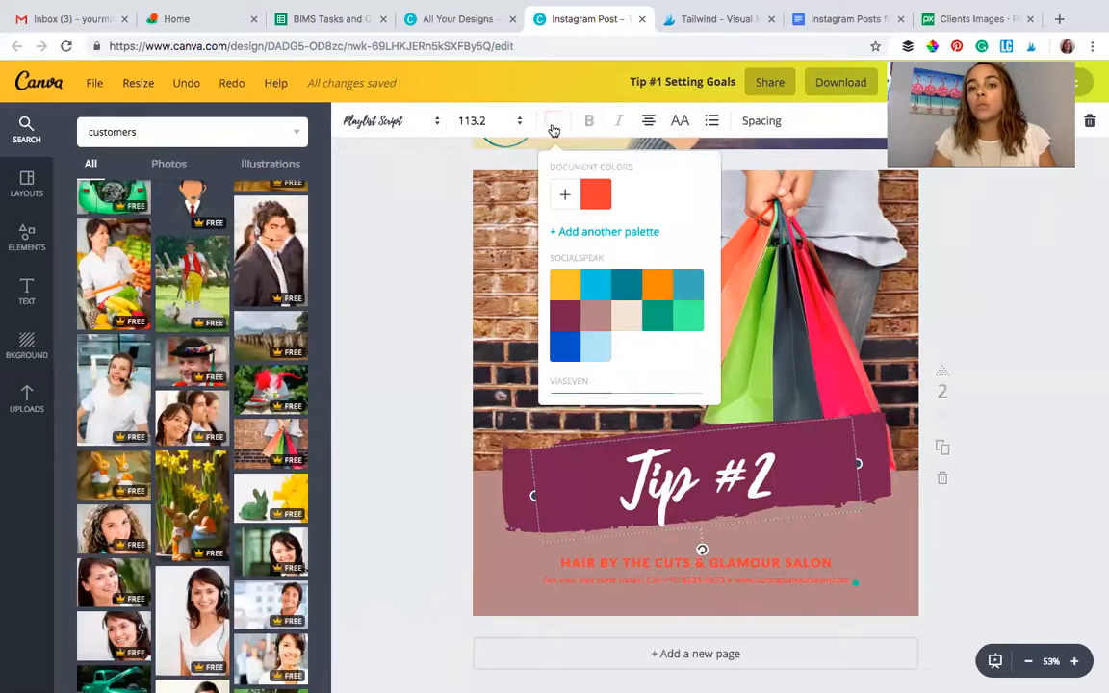
{"action": "right_click", "coordinate": [627, 314]}
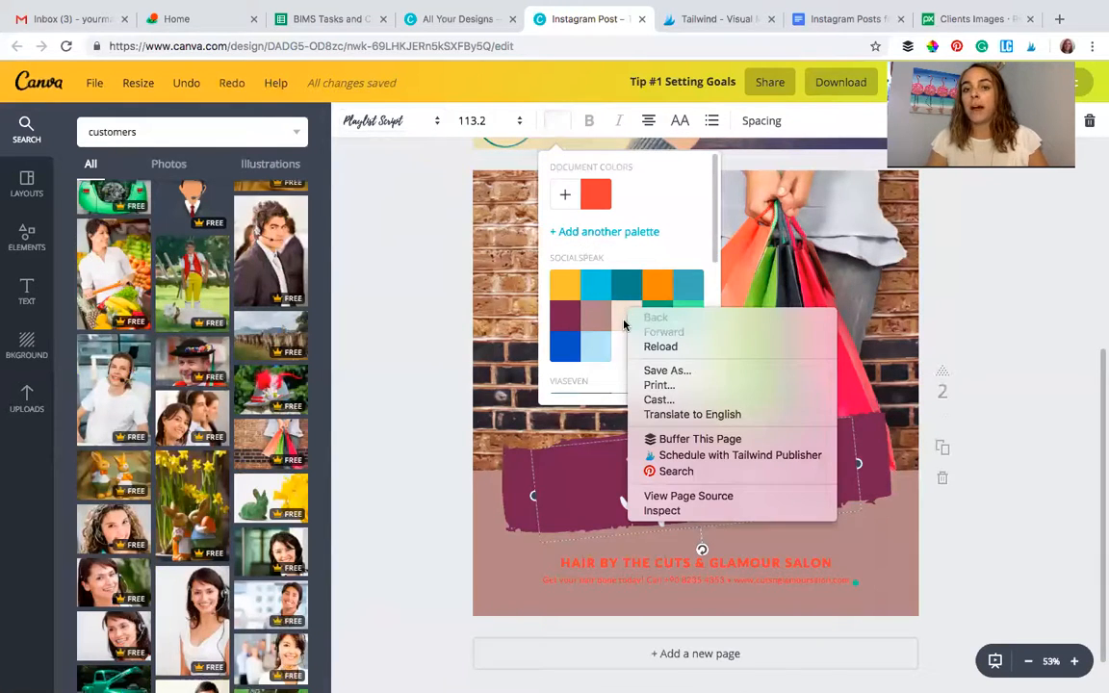
{"action": "left_click", "coordinate": [624, 325]}
{"action": "left_click", "coordinate": [626, 327]}
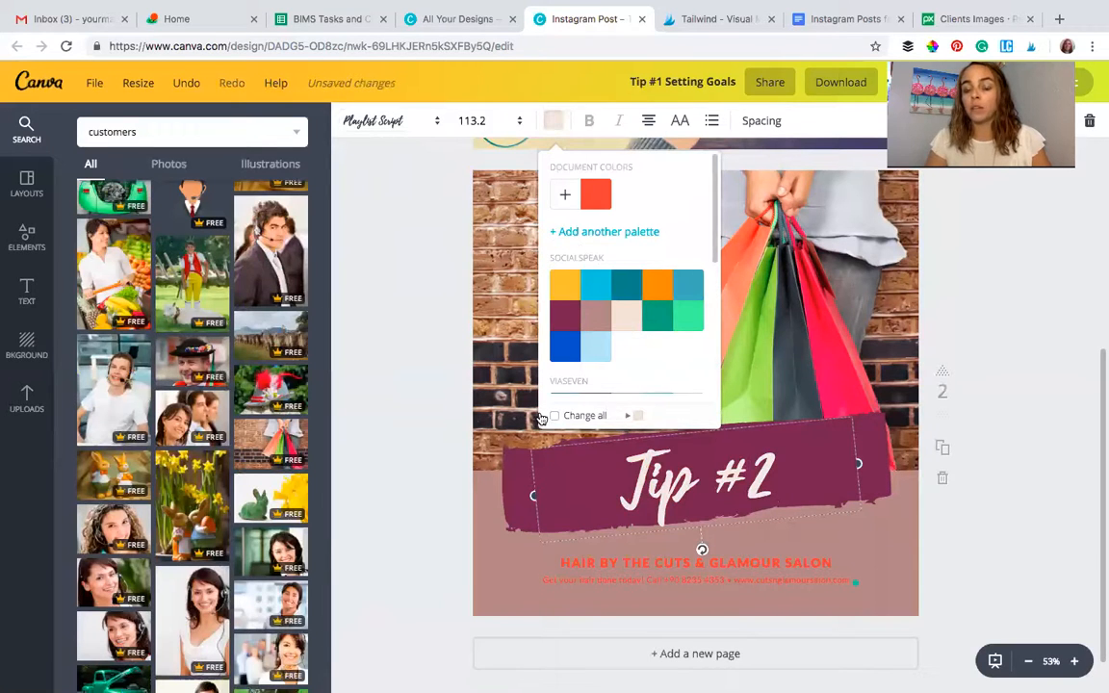
Replace the hair salon line with "LEARN ABOUT YOUR TARGET MARKET - ACTIVE LISTENING" and delete the small contact line beneath it
{"action": "left_click", "coordinate": [681, 562]}
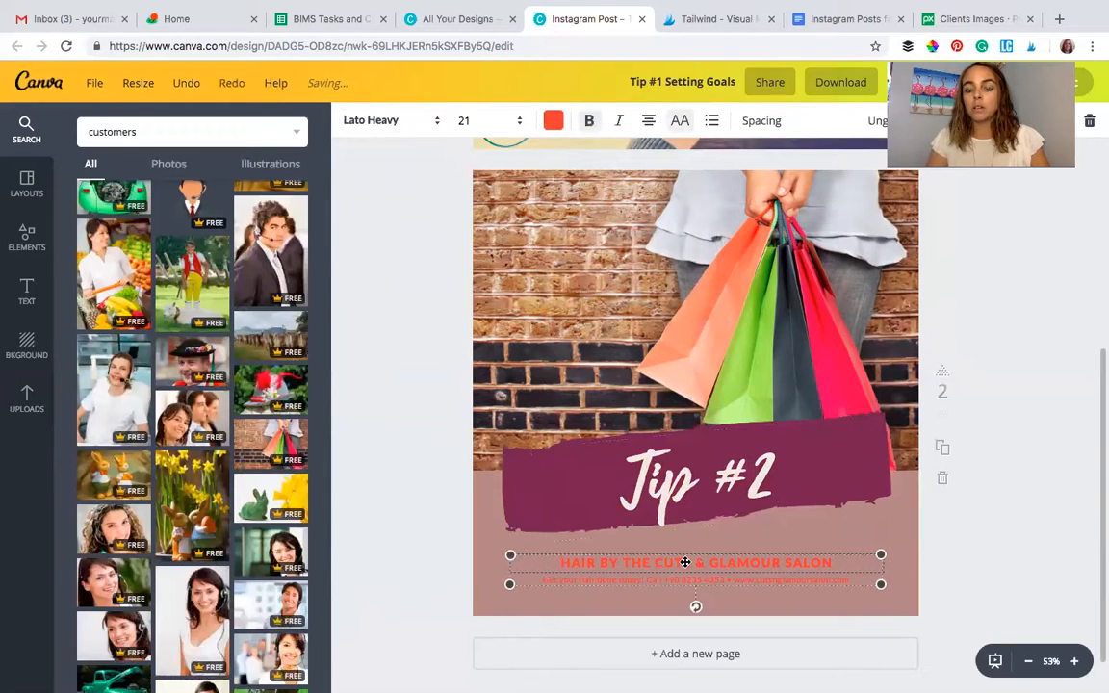
{"action": "double_click", "coordinate": [681, 561]}
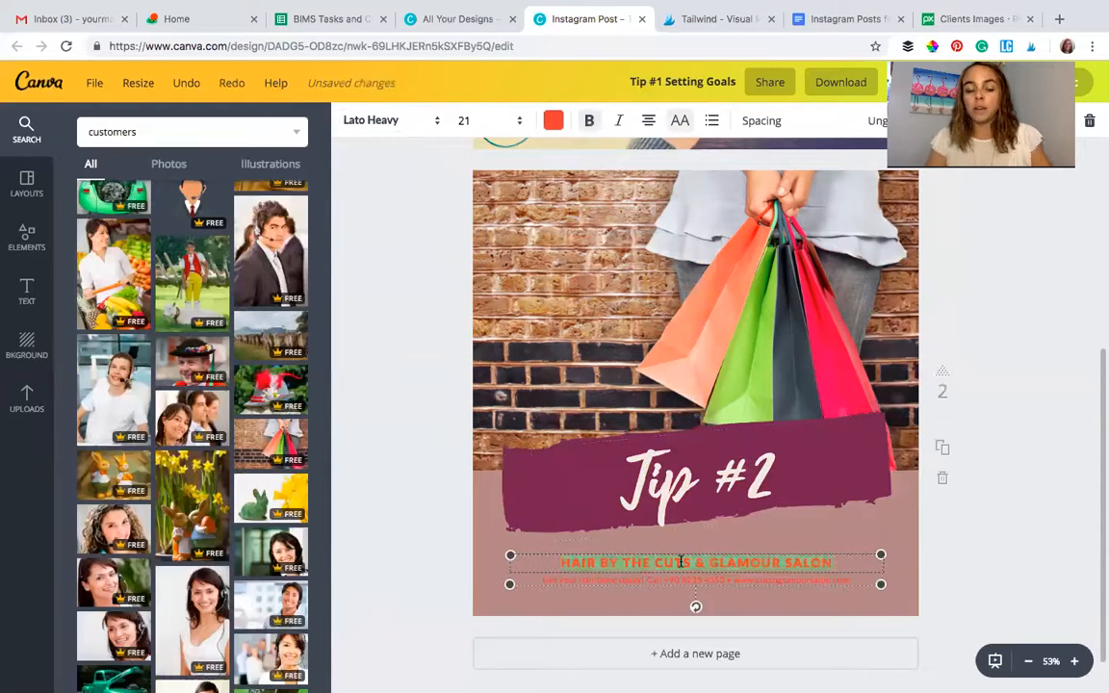
{"action": "type", "text": "TIP #2 - LEARN ABOUT YOUR TARGET MARKET ACTIVE LISTENING"}
{"action": "left_click_drag", "start_coordinate": [586, 564], "coordinate": [535, 562]}
{"action": "key", "text": "BackSpace"}
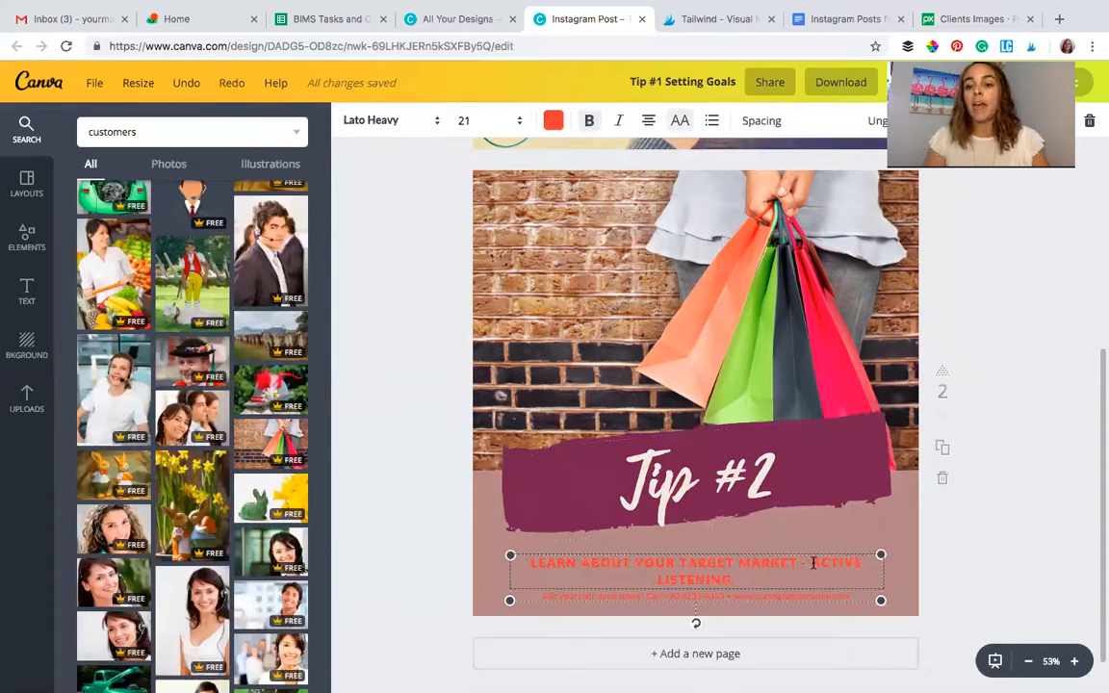
{"action": "key", "text": "Return"}
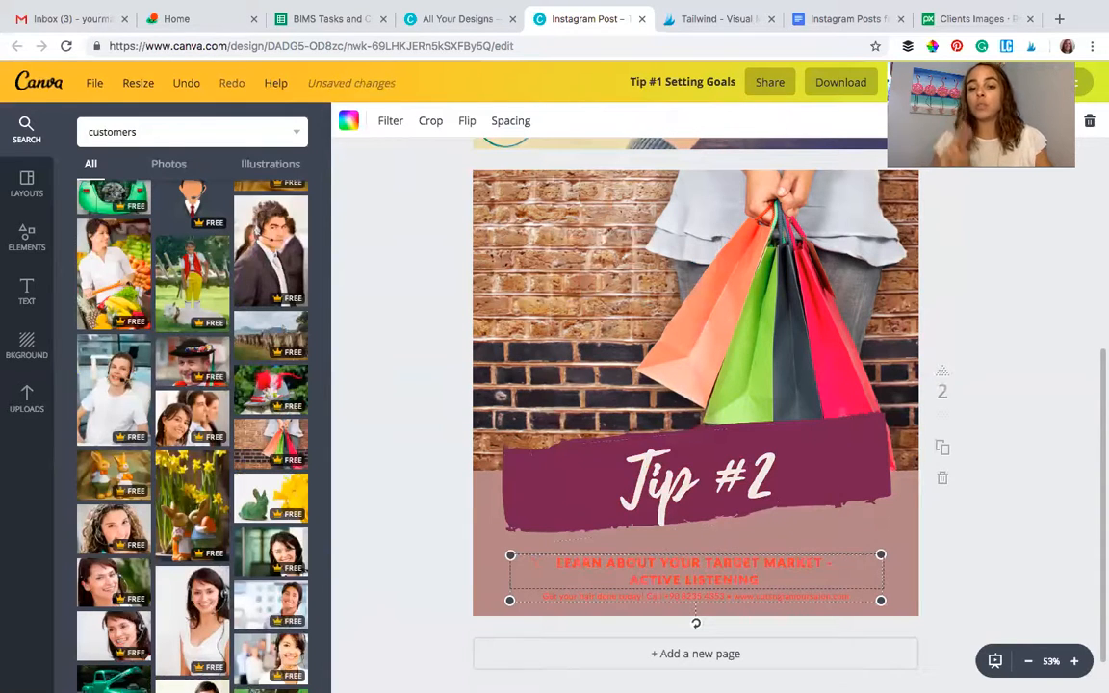
{"action": "double_click", "coordinate": [606, 597]}
{"action": "key", "text": "BackSpace"}
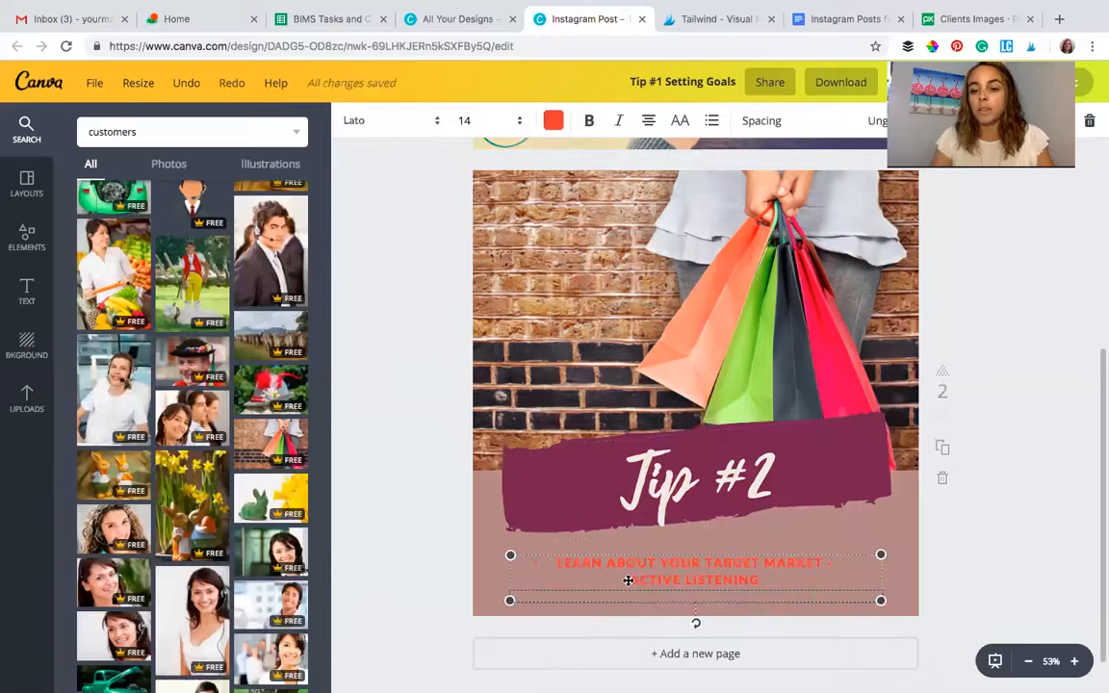
Recolor the whole target-market subtitle to the dark teal from the SocialSpeak palette
{"action": "left_click", "coordinate": [657, 569]}
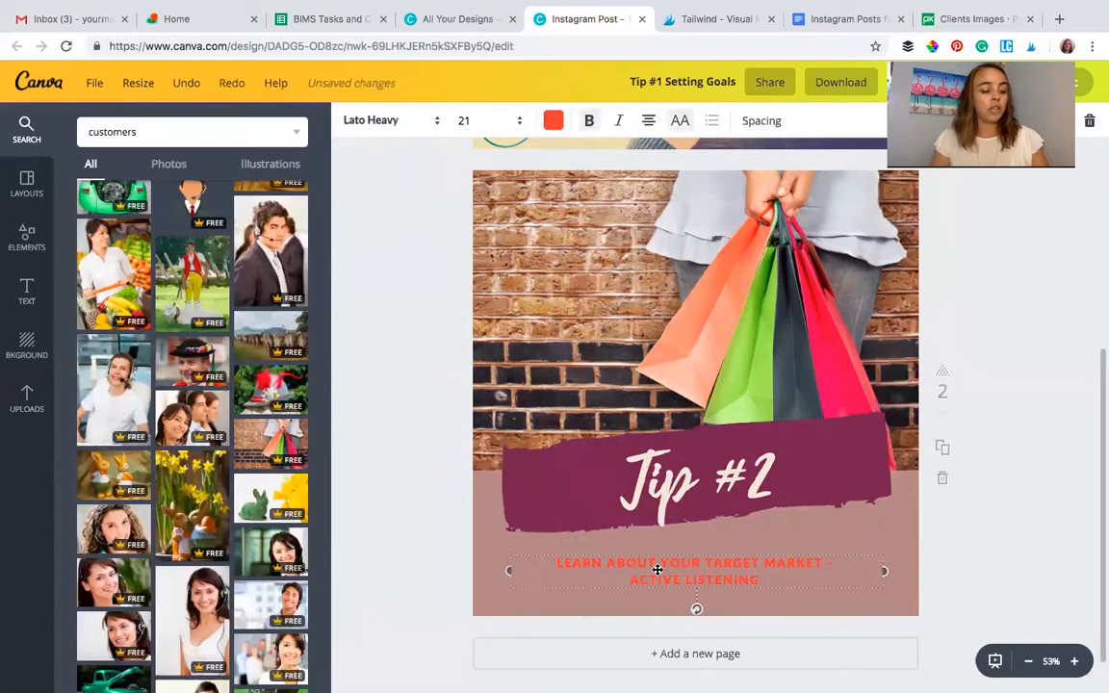
{"action": "left_click_drag", "start_coordinate": [556, 563], "coordinate": [768, 581]}
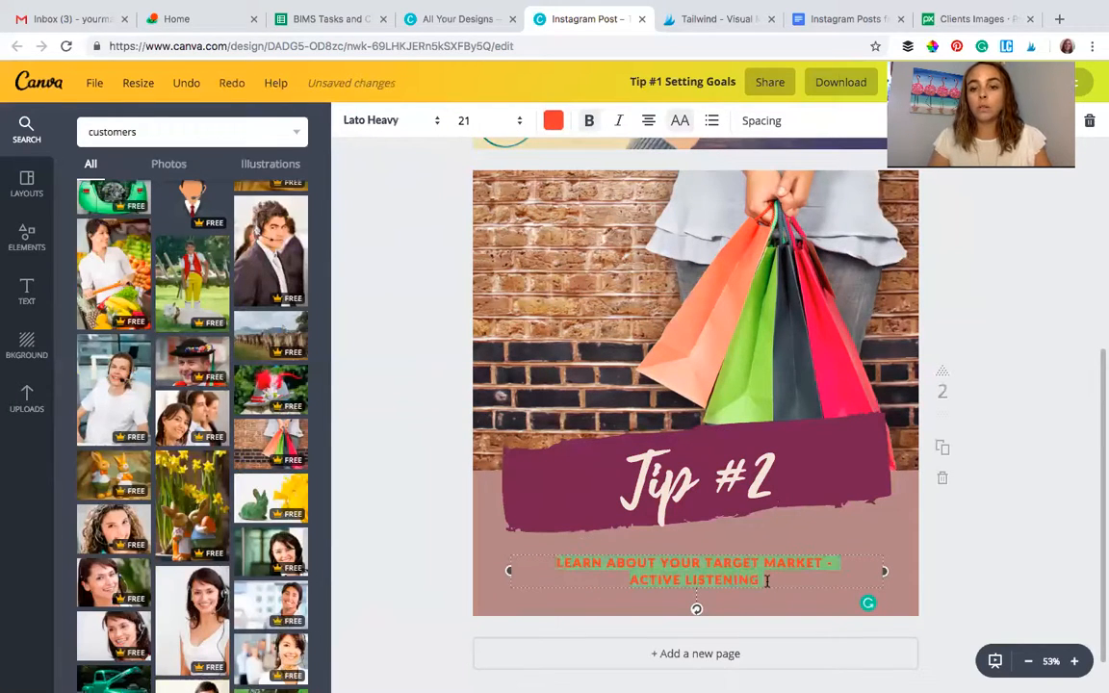
{"action": "left_click", "coordinate": [552, 120]}
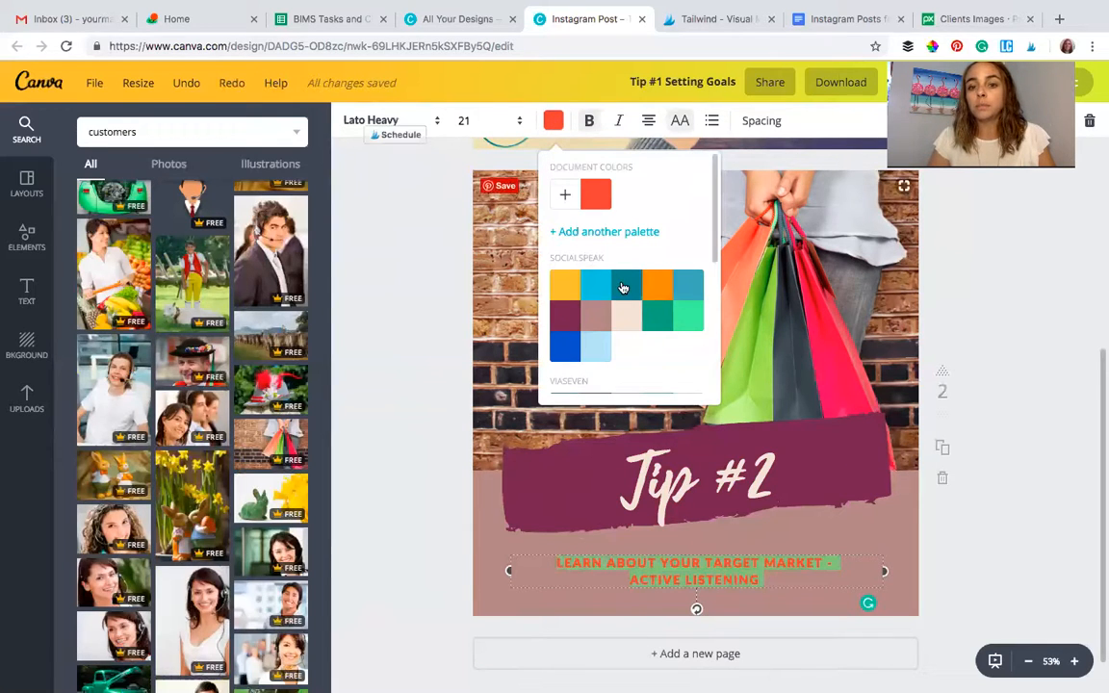
{"action": "right_click", "coordinate": [621, 286]}
{"action": "left_click", "coordinate": [617, 286]}
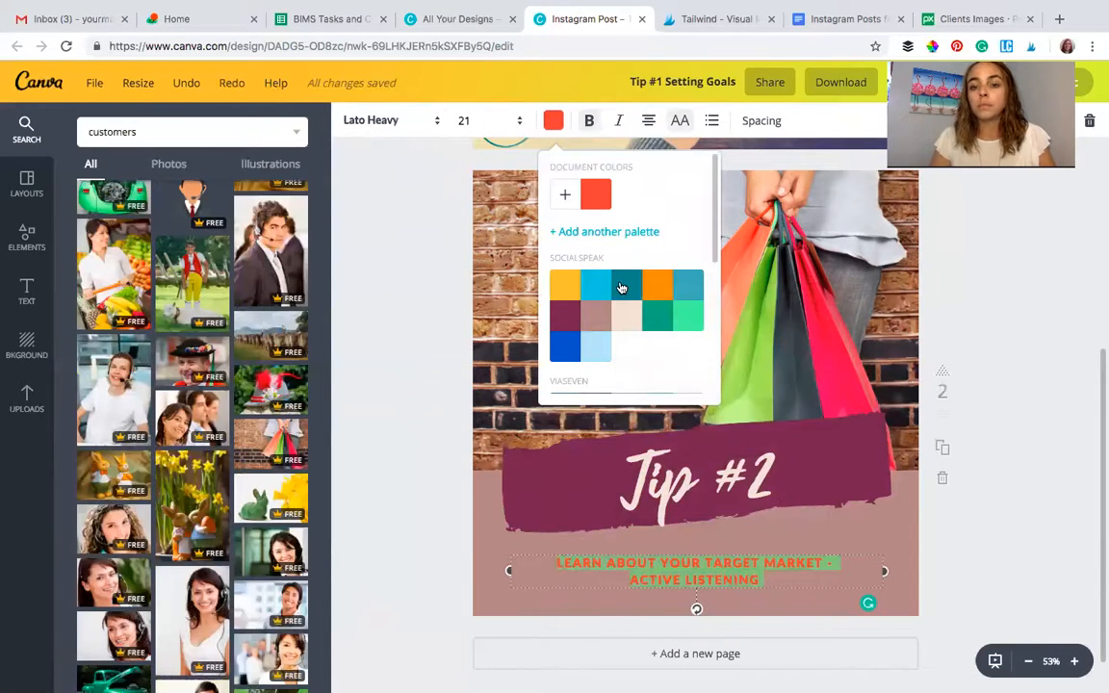
{"action": "left_click", "coordinate": [617, 285]}
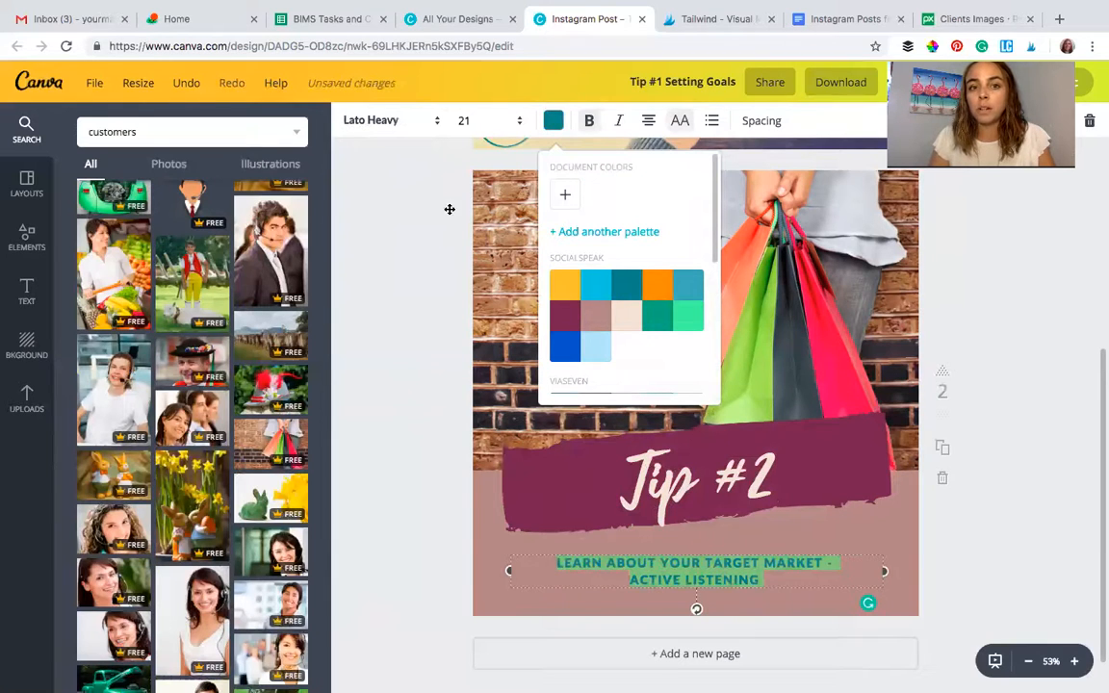
Set the subtitle in Playlist Caps at size 36 and move it up closer to the purple banner
{"action": "left_click", "coordinate": [381, 124]}
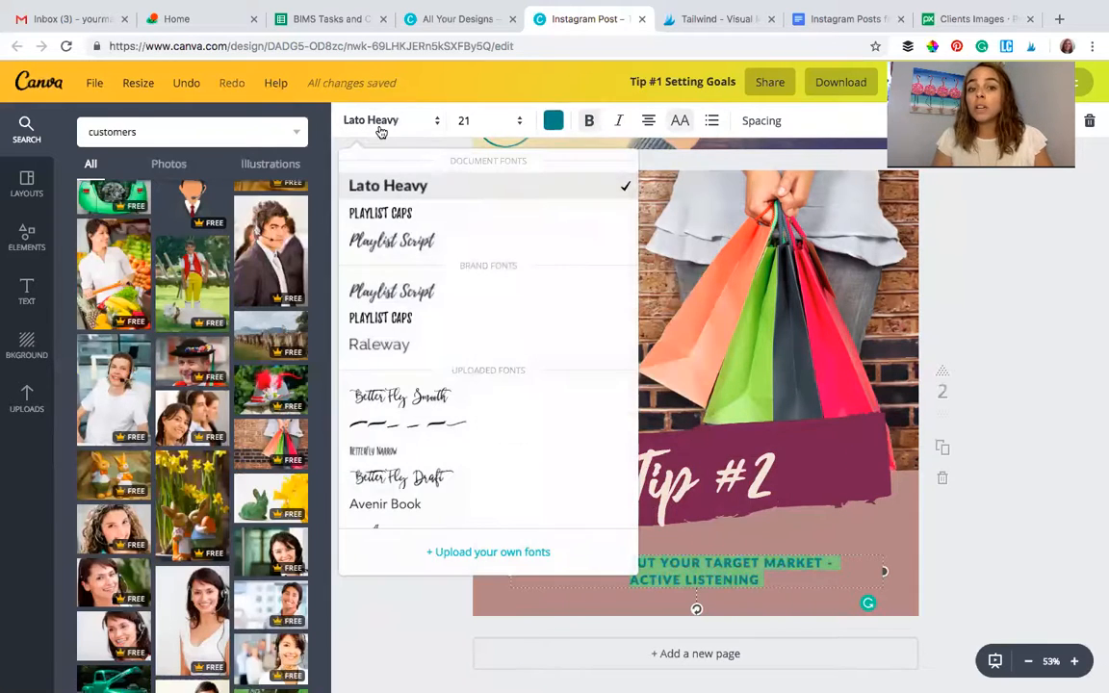
{"action": "left_click", "coordinate": [392, 329]}
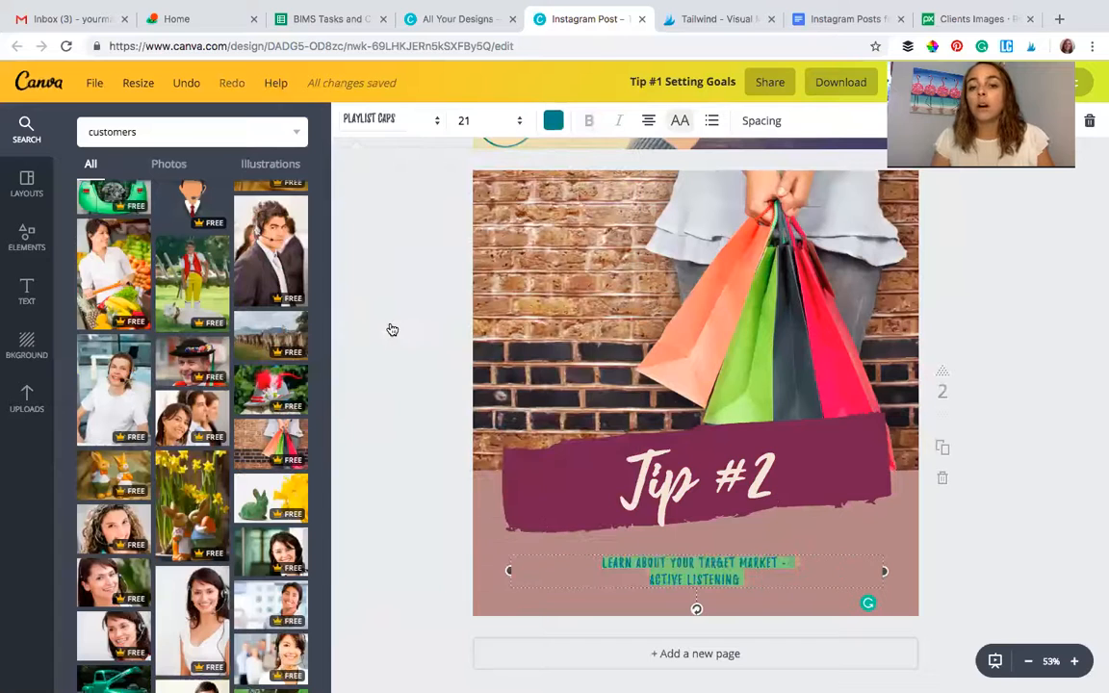
{"action": "left_click", "coordinate": [467, 123]}
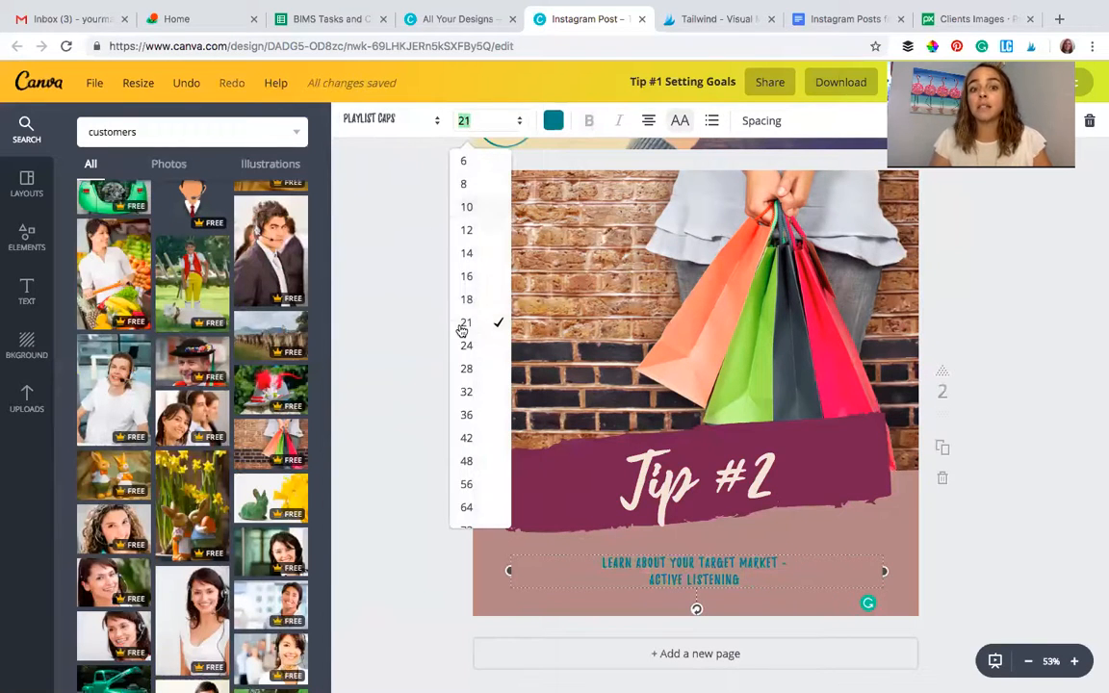
{"action": "left_click", "coordinate": [469, 394]}
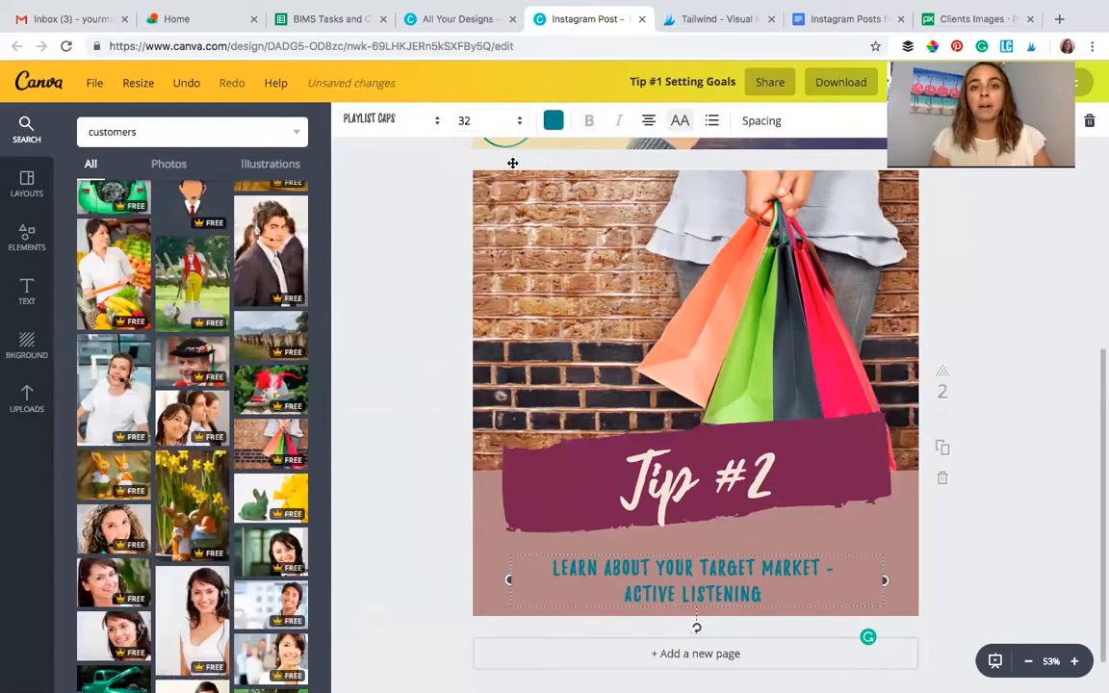
{"action": "left_click", "coordinate": [466, 121]}
{"action": "left_click", "coordinate": [471, 414]}
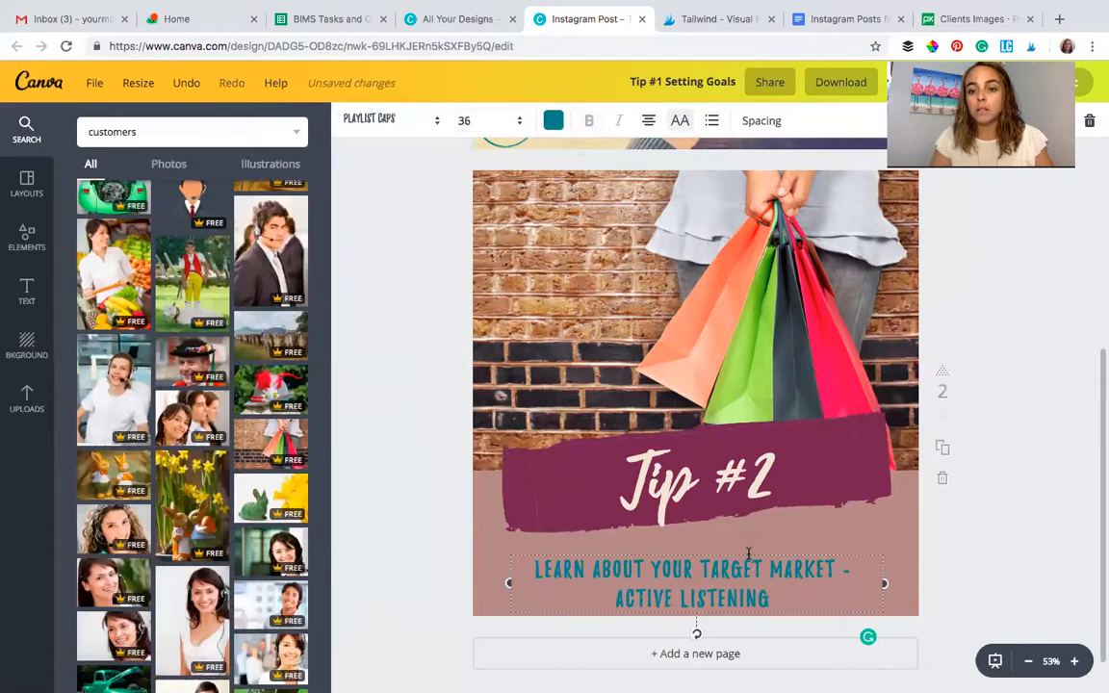
{"action": "mouse_move", "coordinate": [750, 554]}
{"action": "left_mouse_down"}
{"action": "mouse_move", "coordinate": [750, 523]}
{"action": "mouse_move", "coordinate": [750, 539]}
{"action": "left_mouse_up"}
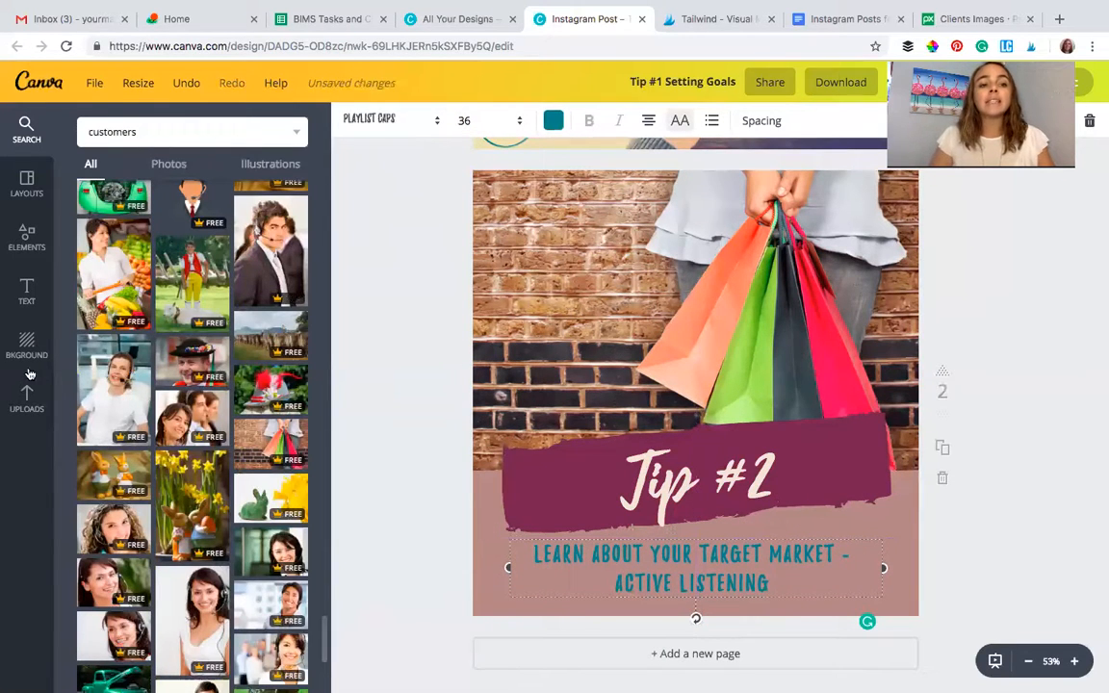
Add the yellow circular Social Speak logo from the uploaded Logos folder to the second page
{"action": "left_click", "coordinate": [27, 397]}
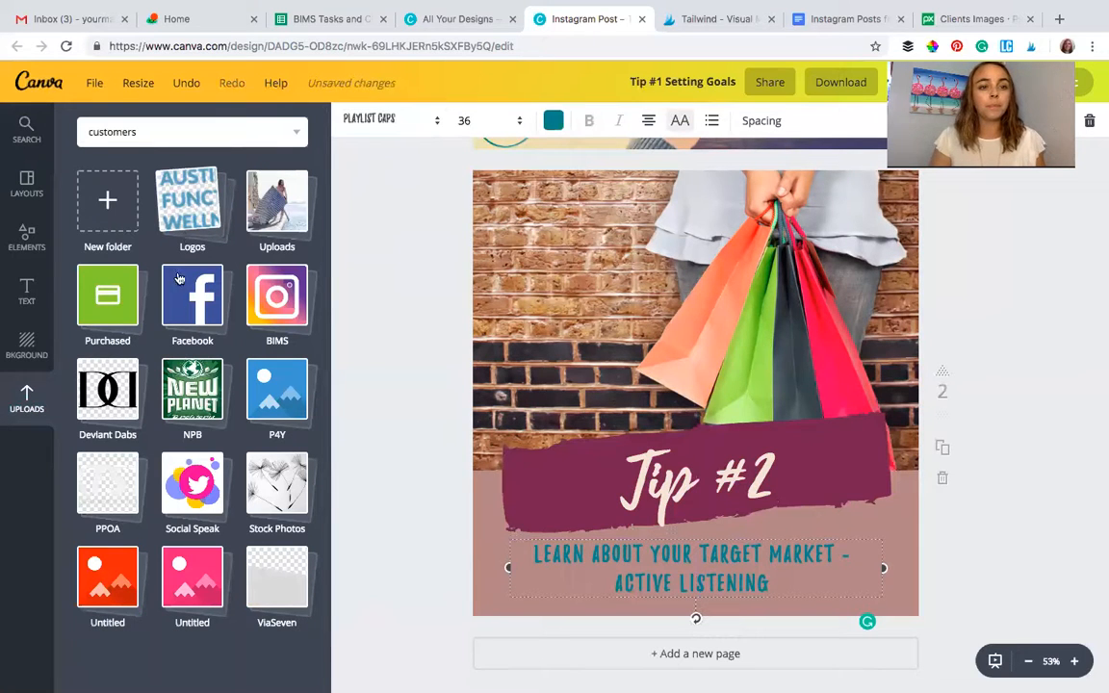
{"action": "left_click", "coordinate": [195, 207]}
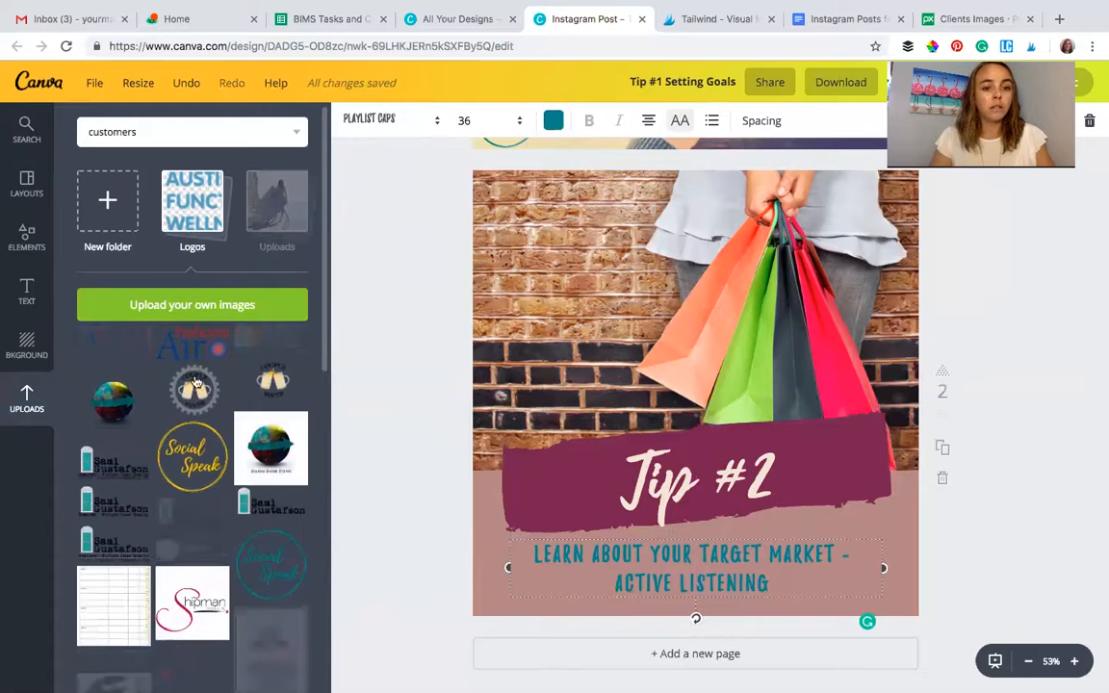
{"action": "left_click", "coordinate": [193, 453]}
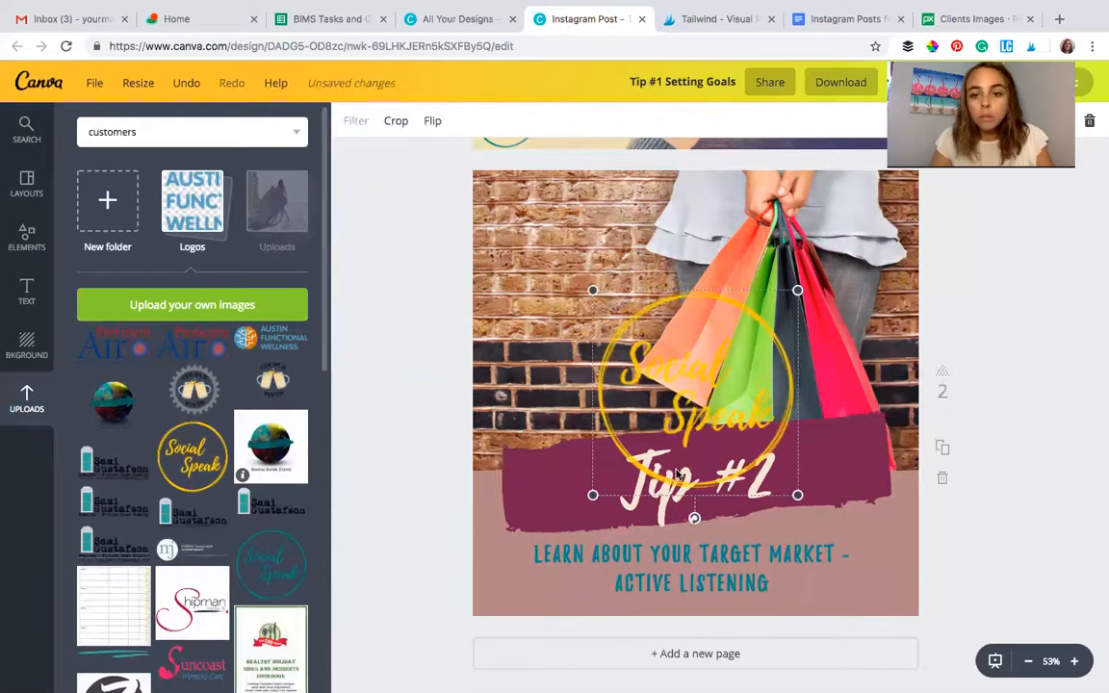
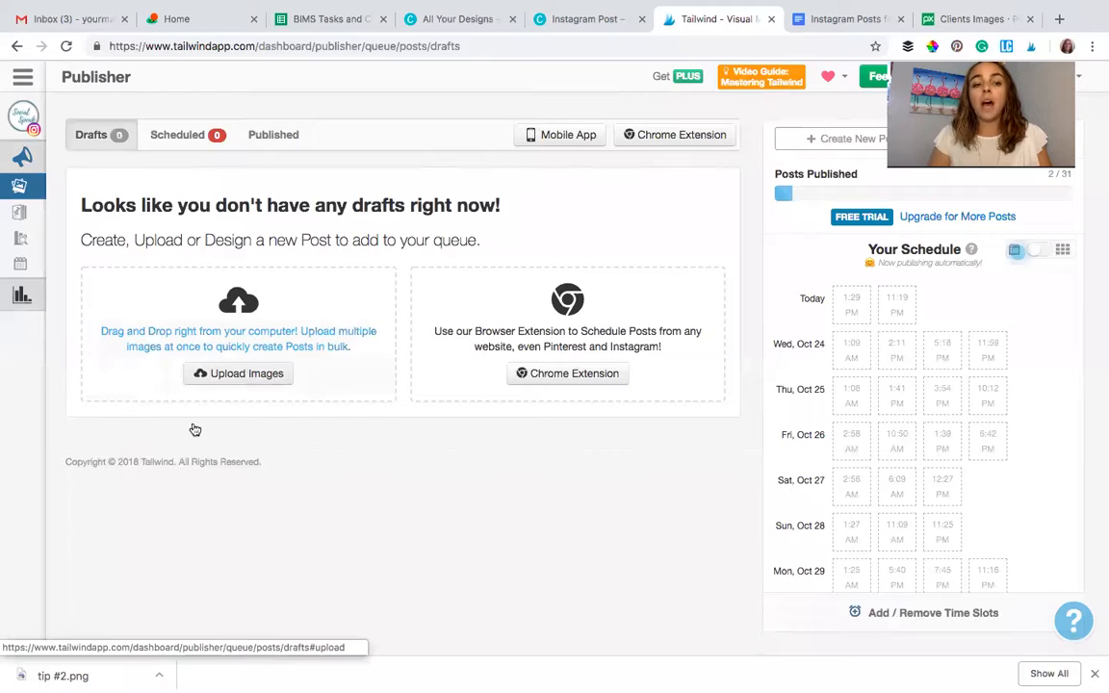
In Tailwind, create a draft post from tip #2.png and paste the Tip #2 post text with its hashtags as the caption
{"action": "left_click_drag", "start_coordinate": [62, 676], "coordinate": [232, 338]}
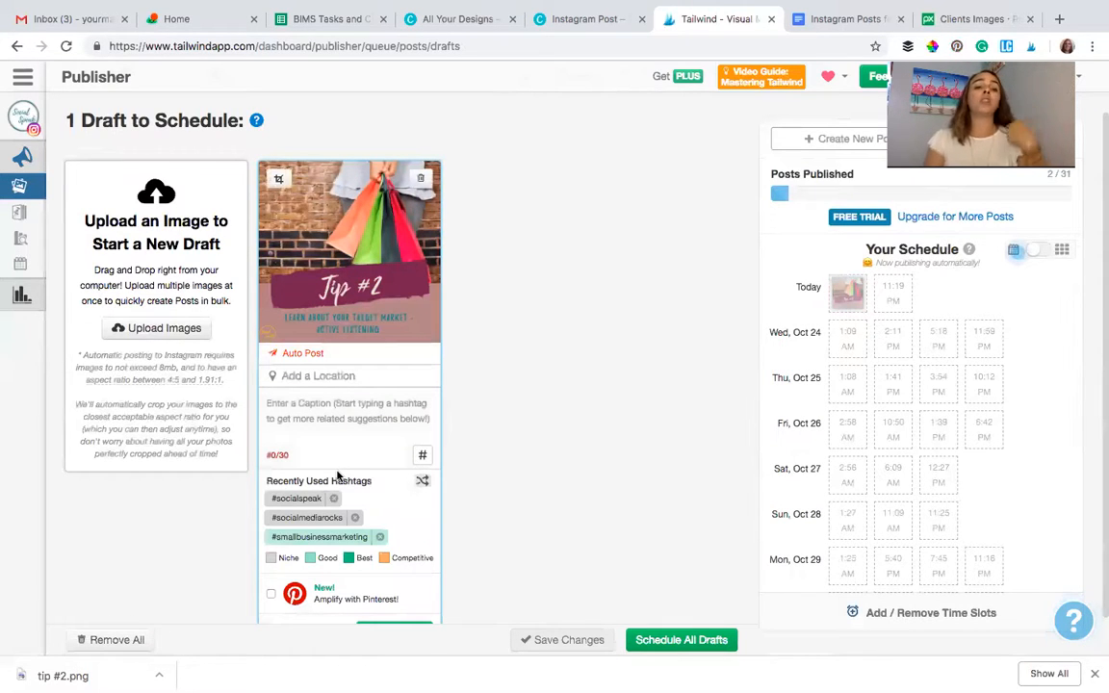
{"action": "left_click", "coordinate": [281, 412]}
{"action": "type", "text": "Tip #2 - Learn about your target market - active listening How can you better understand your audience?Survey your audience to better grasp their pain points - polls on FB or even survey monkeyLook carefully at their demographicsTake part in conversations on forums filled with your target audienceEngage with your target audience, connect on LinkedIn, comment on posts, read their blogs and postsBe active on your own social media, respond and engage...#socialmediamarketingtips #socialmediarocks #socialspeak #learningaboutyourtargetmarket #activelistening #definingyourtargetmarket #listeningtoyourtargetmarket"}
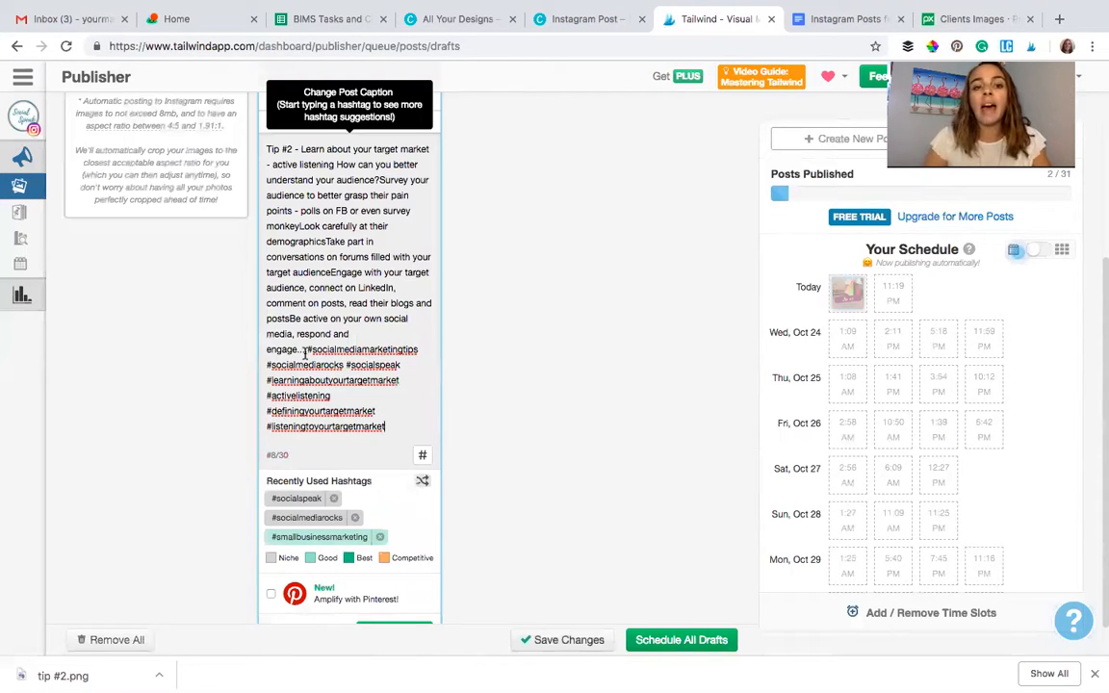
Separate the hashtags from the caption text with four lines that each hold a single period
{"action": "left_click", "coordinate": [304, 352]}
{"action": "key", "text": "BackSpace"}
{"action": "key", "text": "BackSpace"}
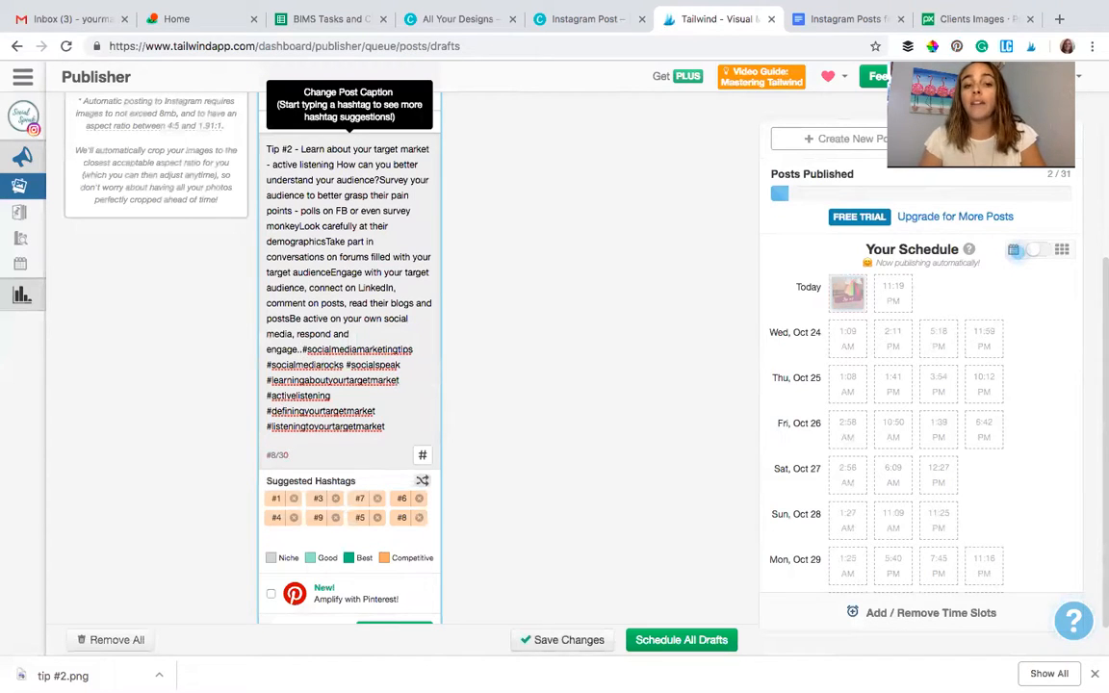
{"action": "key", "text": "Return"}
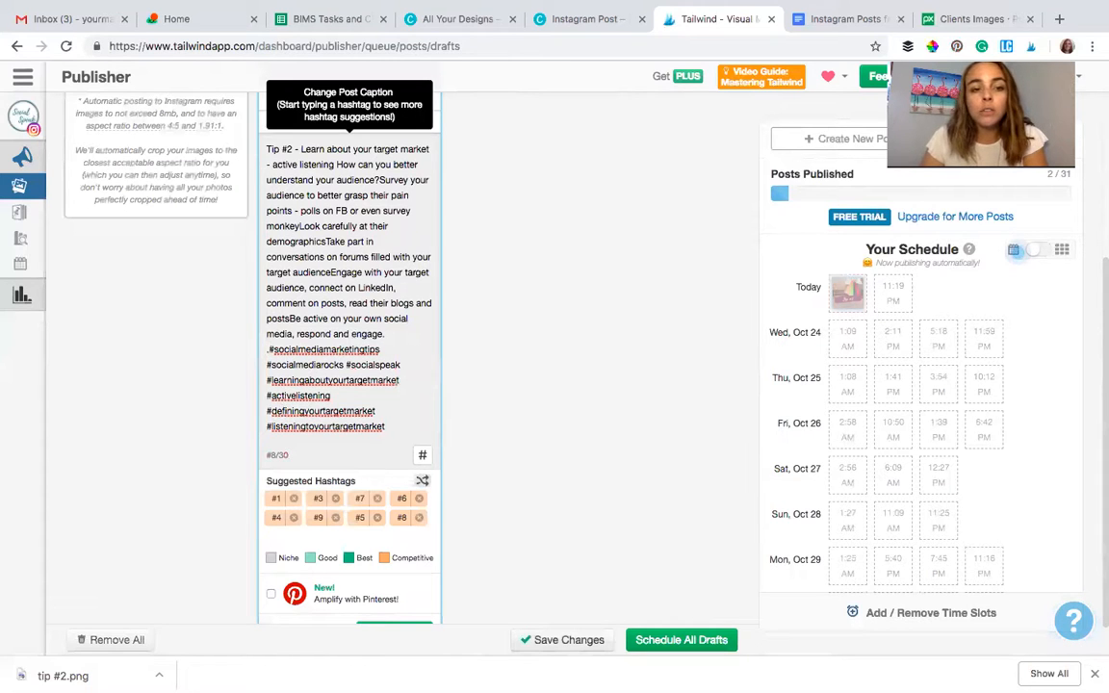
{"action": "key", "text": "Return"}
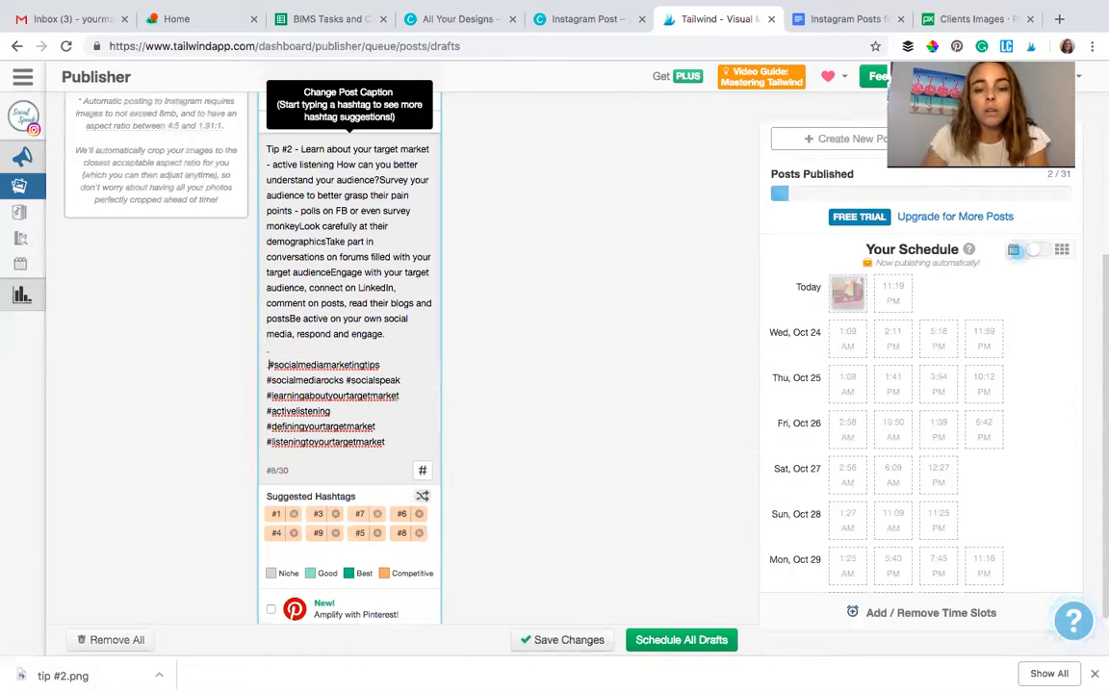
{"action": "type", "text": "."}
{"action": "key", "text": "Return"}
{"action": "type", "text": "."}
{"action": "key", "text": "Return"}
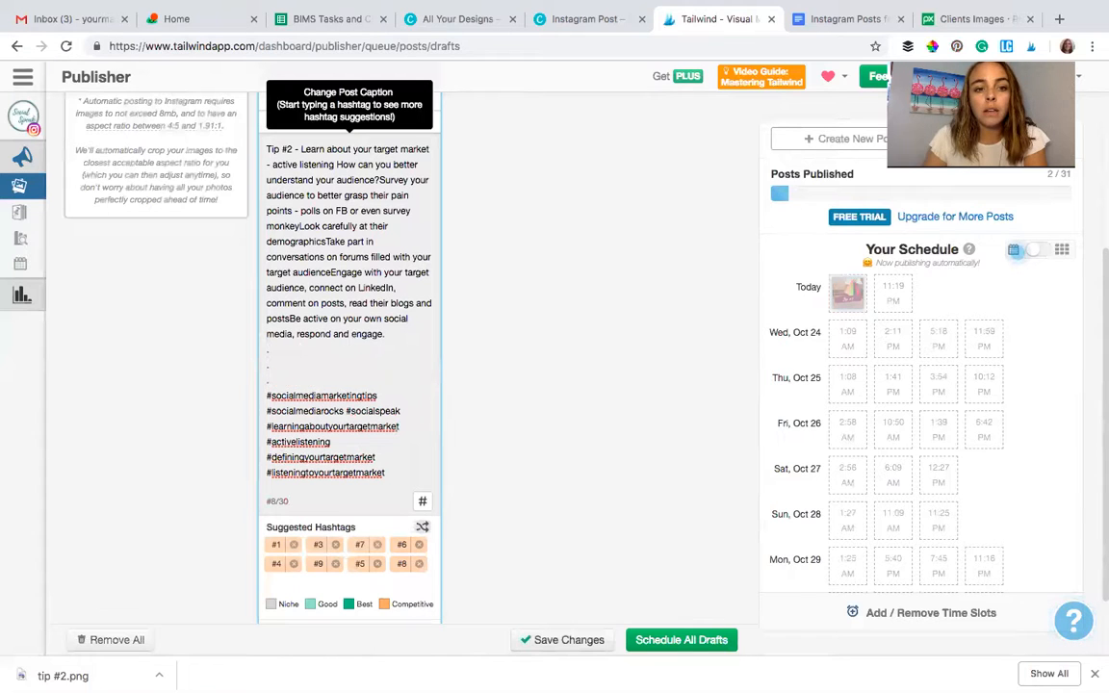
{"action": "type", "text": "."}
{"action": "key", "text": "Return"}
Add the hashtag #targetmarkettips at the end of the caption and dismiss the suggested hashtags #6 and #8
{"action": "left_click", "coordinate": [399, 490]}
{"action": "scroll", "coordinate": [366, 455], "scroll_direction": "down", "scroll_amount": 1}
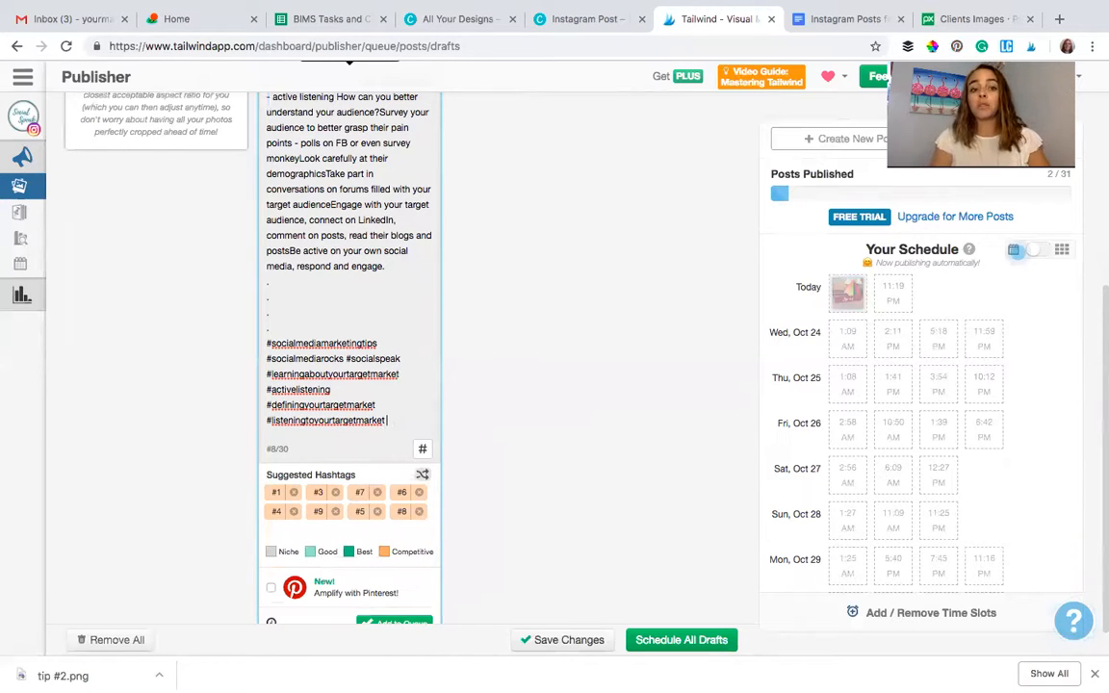
{"action": "type", "text": "#targetmarke"}
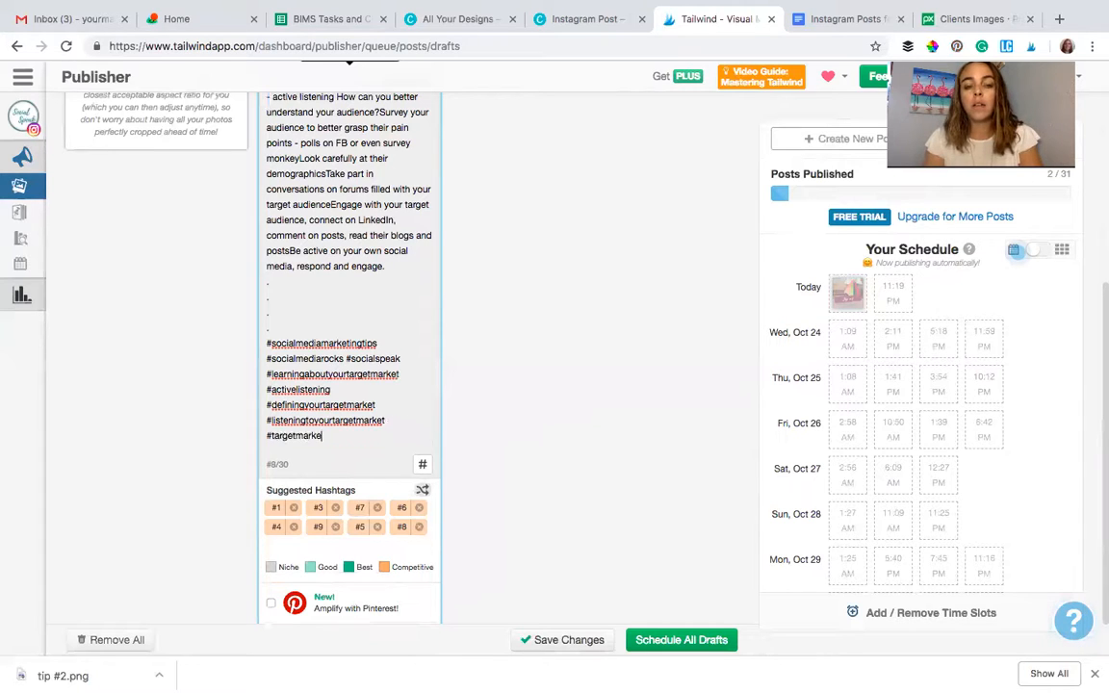
{"action": "type", "text": "ttips"}
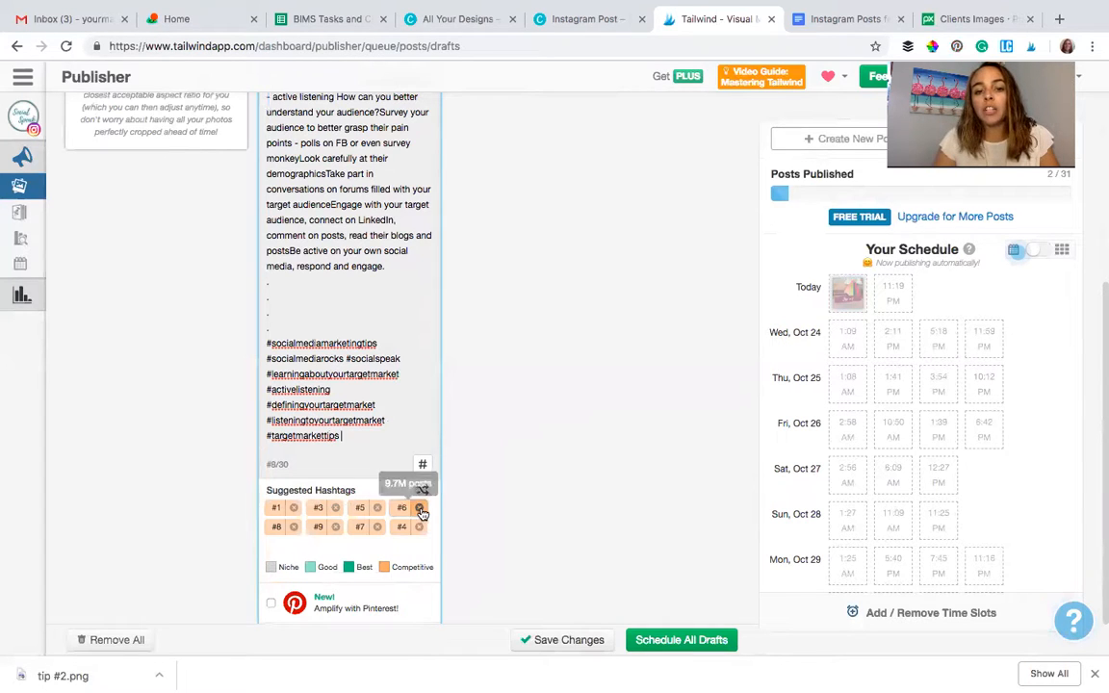
{"action": "left_click", "coordinate": [420, 508]}
{"action": "left_click", "coordinate": [420, 509]}
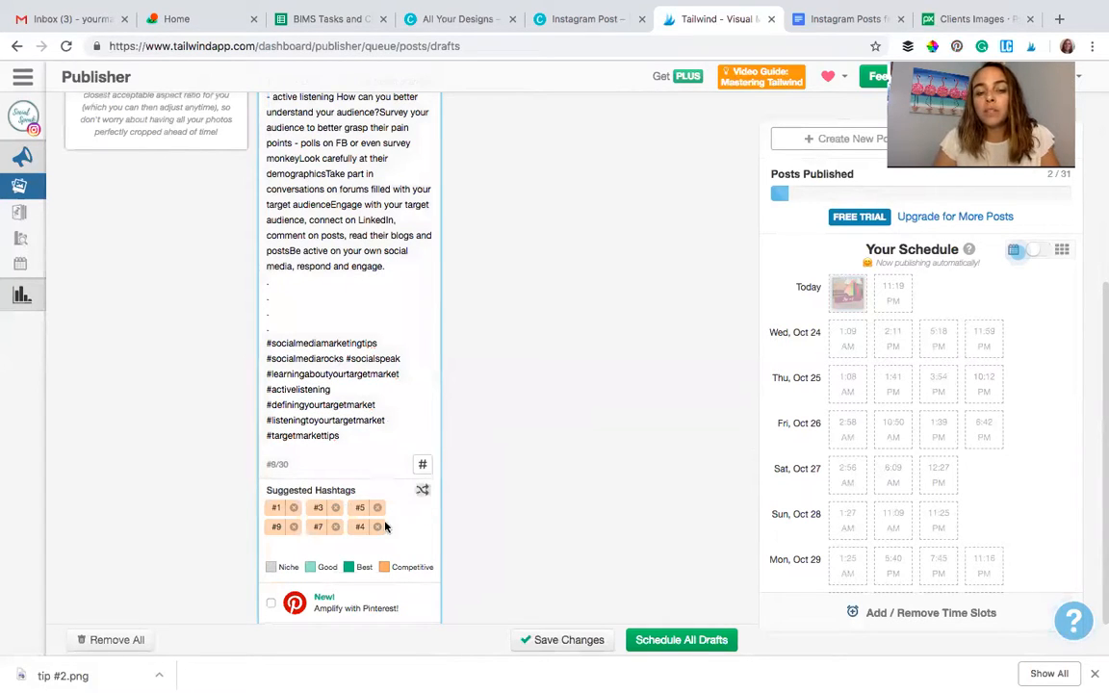
Remove the # sign from "Tip #2" at the start of the caption so it reads "Tip 2"
{"action": "scroll", "coordinate": [347, 267], "scroll_direction": "up", "scroll_amount": 4}
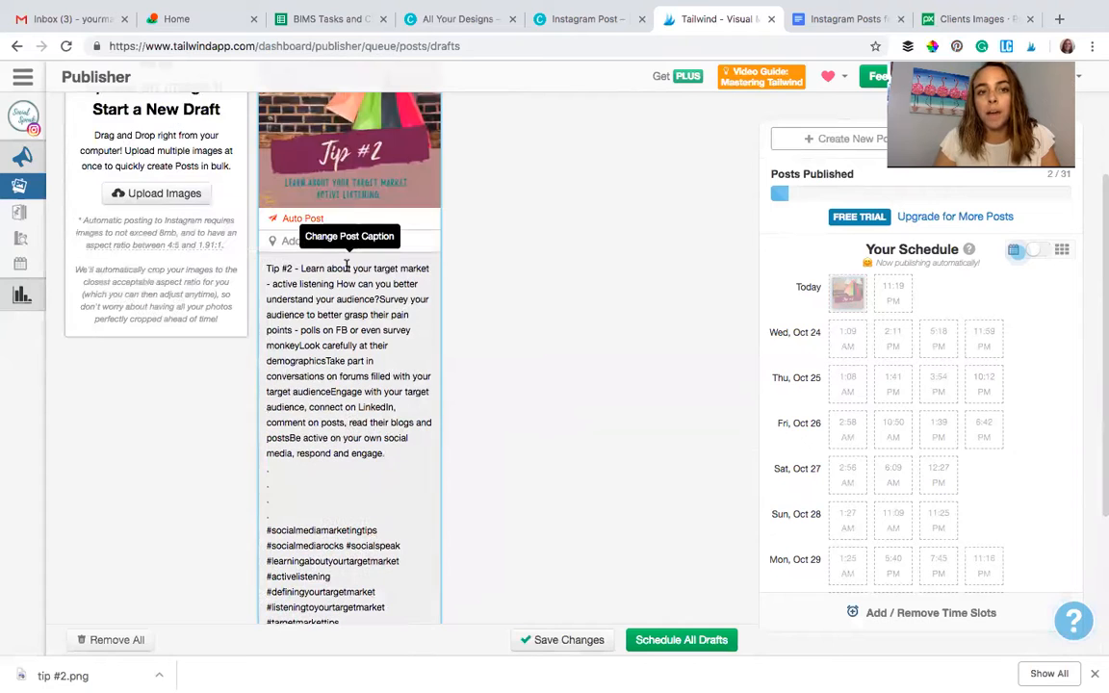
{"action": "left_click", "coordinate": [288, 271]}
{"action": "key", "text": "BackSpace"}
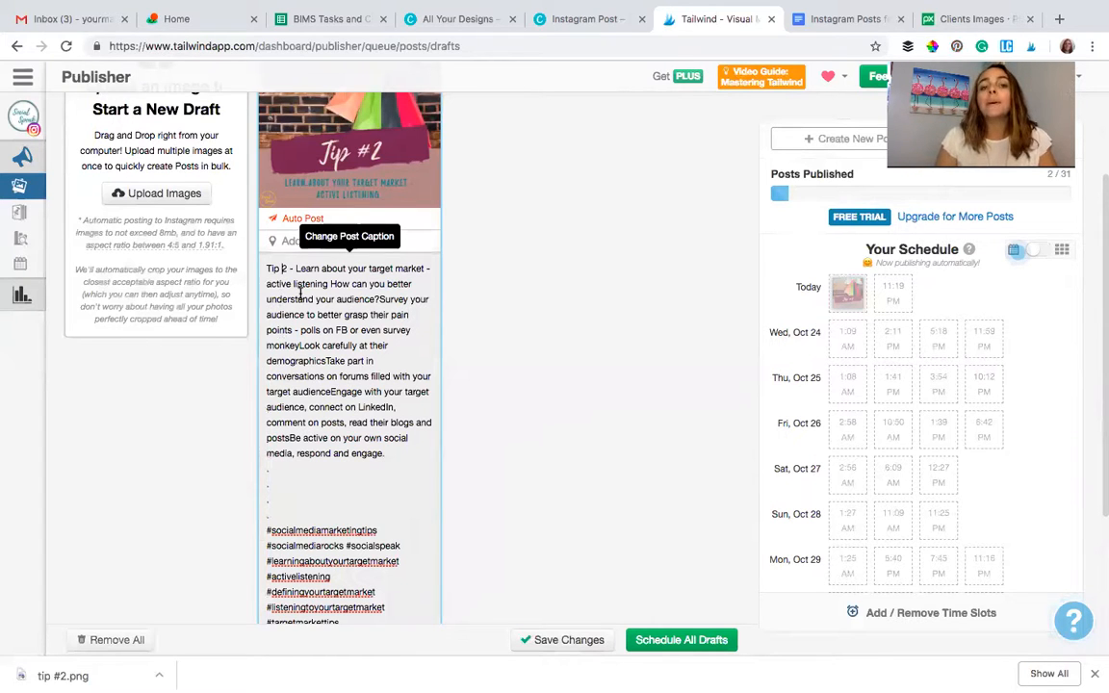
Append the recently used hashtags #smallbusinessmarketing and #socialspeak to the end of the caption
{"action": "scroll", "coordinate": [301, 297], "scroll_direction": "down", "scroll_amount": 3}
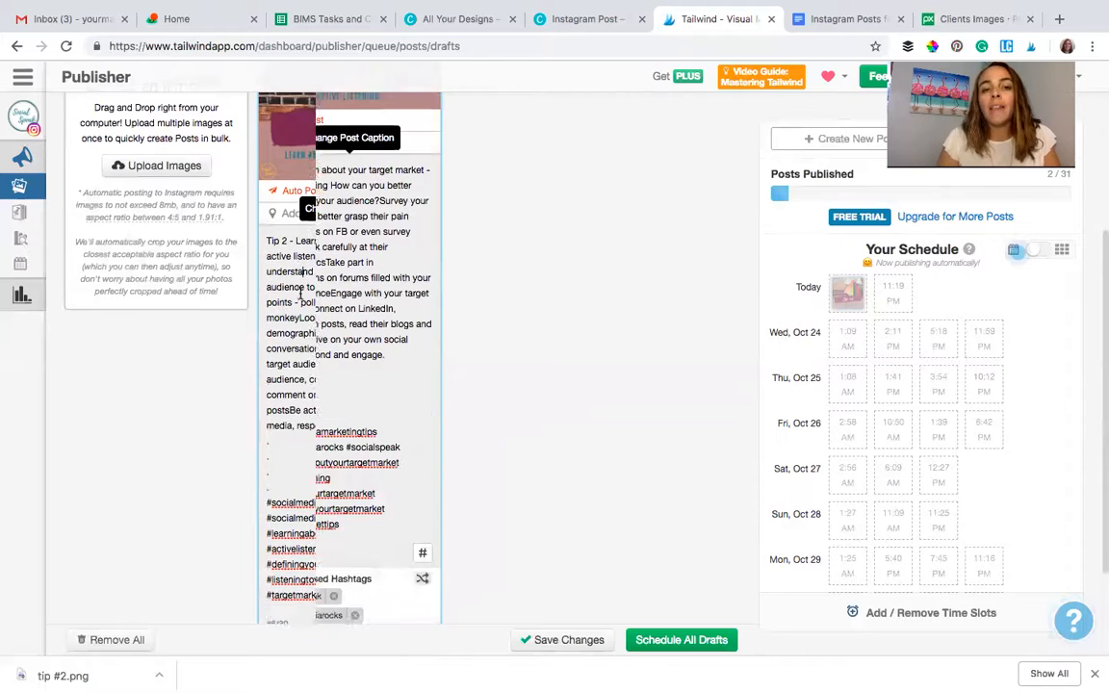
{"action": "scroll", "coordinate": [326, 405], "scroll_direction": "down", "scroll_amount": 1}
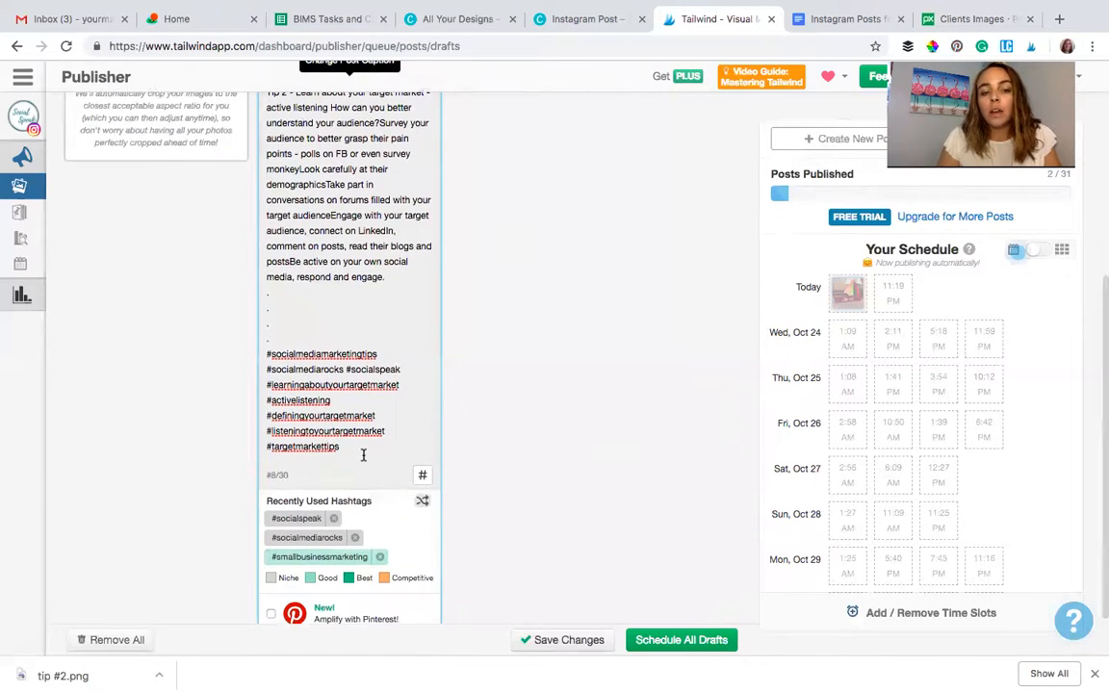
{"action": "scroll", "coordinate": [348, 472], "scroll_direction": "down", "scroll_amount": 2}
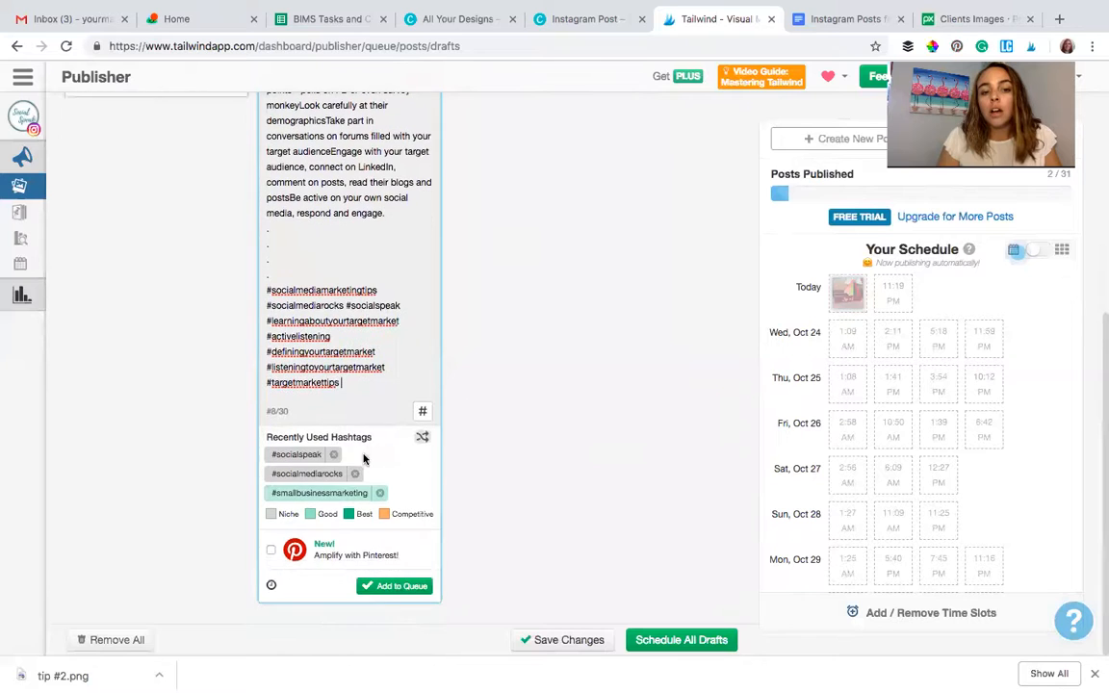
{"action": "left_click", "coordinate": [330, 500]}
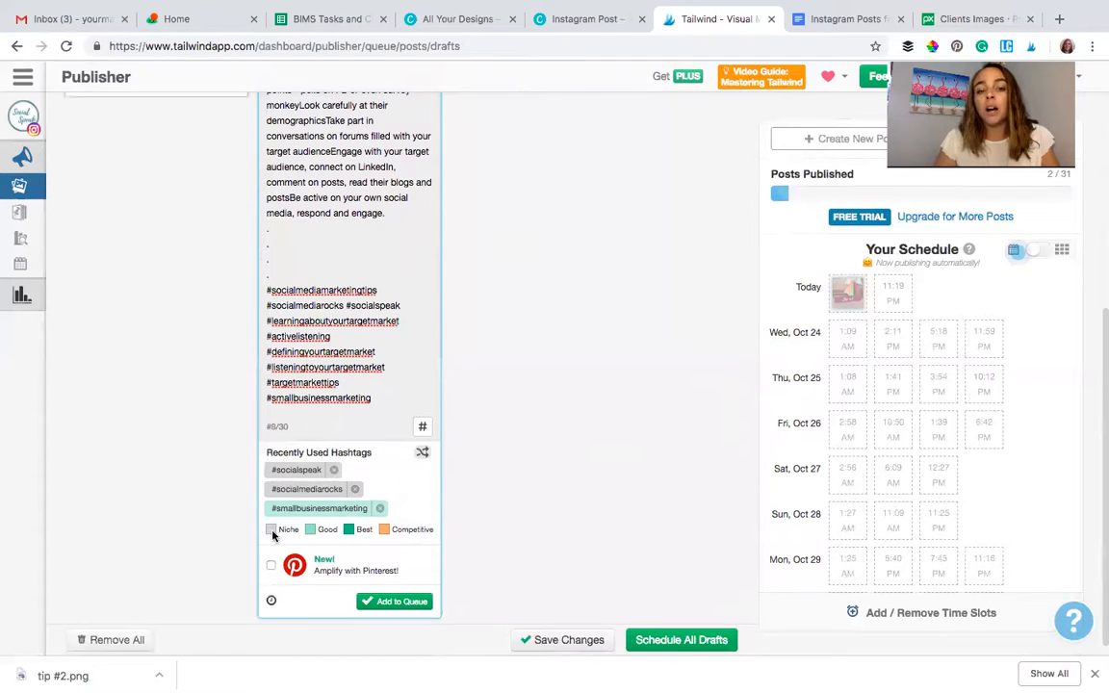
{"action": "left_click", "coordinate": [294, 471]}
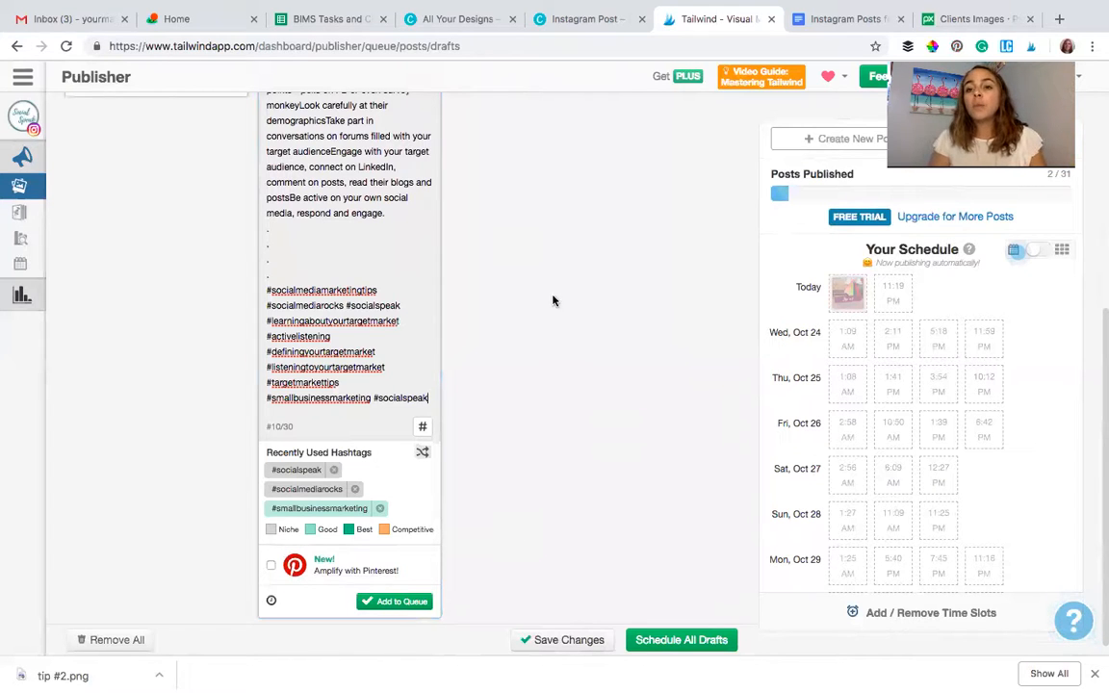
Examine the posting methods offered for the draft and keep Auto Post
{"action": "scroll", "coordinate": [553, 302], "scroll_direction": "up", "scroll_amount": 5}
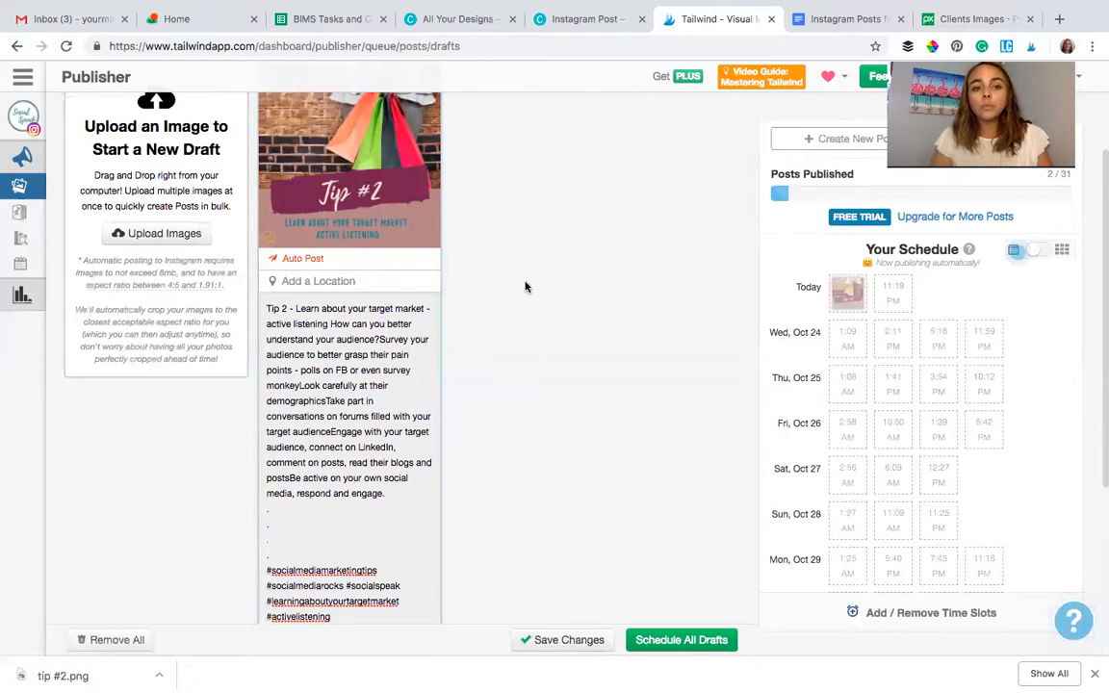
{"action": "scroll", "coordinate": [525, 286], "scroll_direction": "up", "scroll_amount": 3}
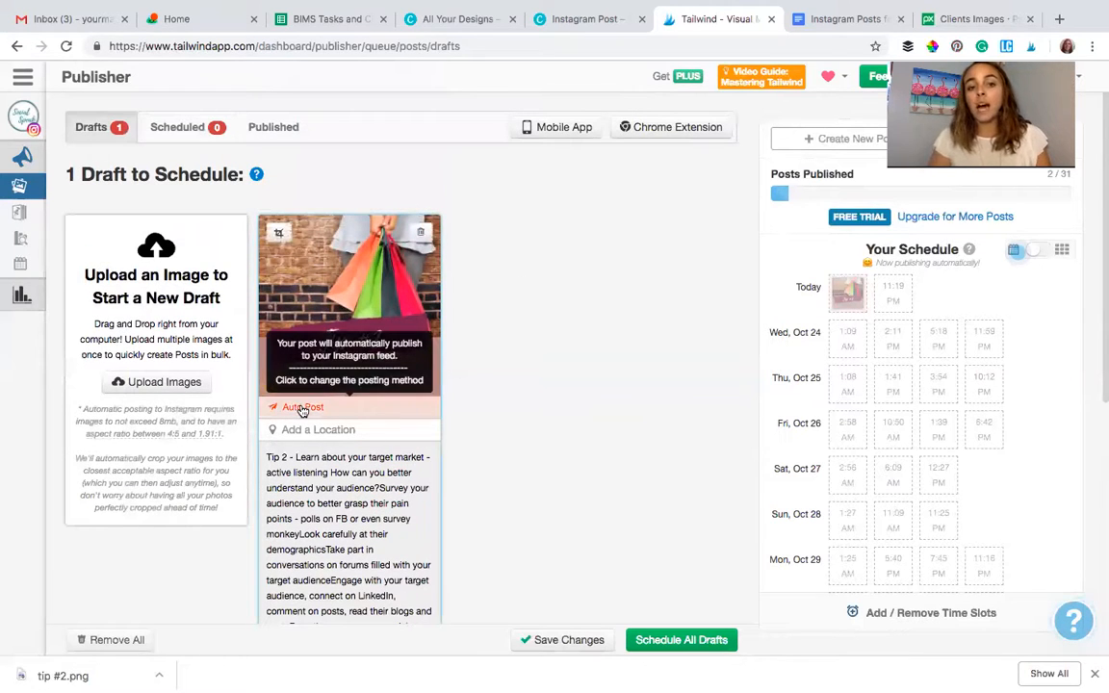
{"action": "left_click", "coordinate": [302, 408]}
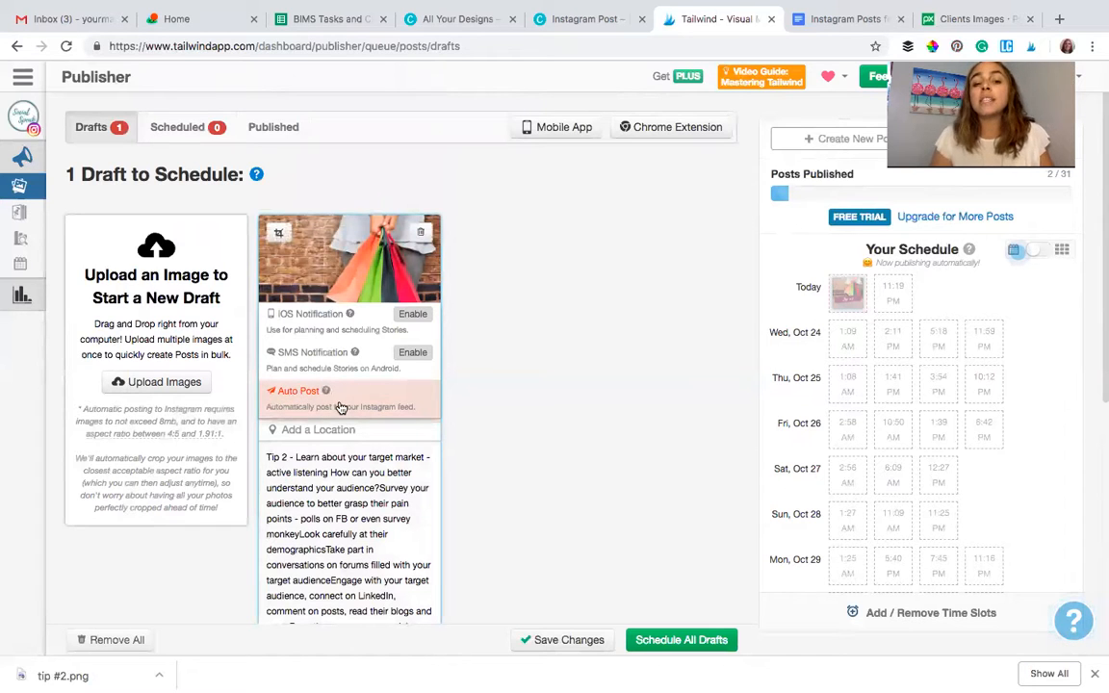
{"action": "left_click", "coordinate": [487, 413]}
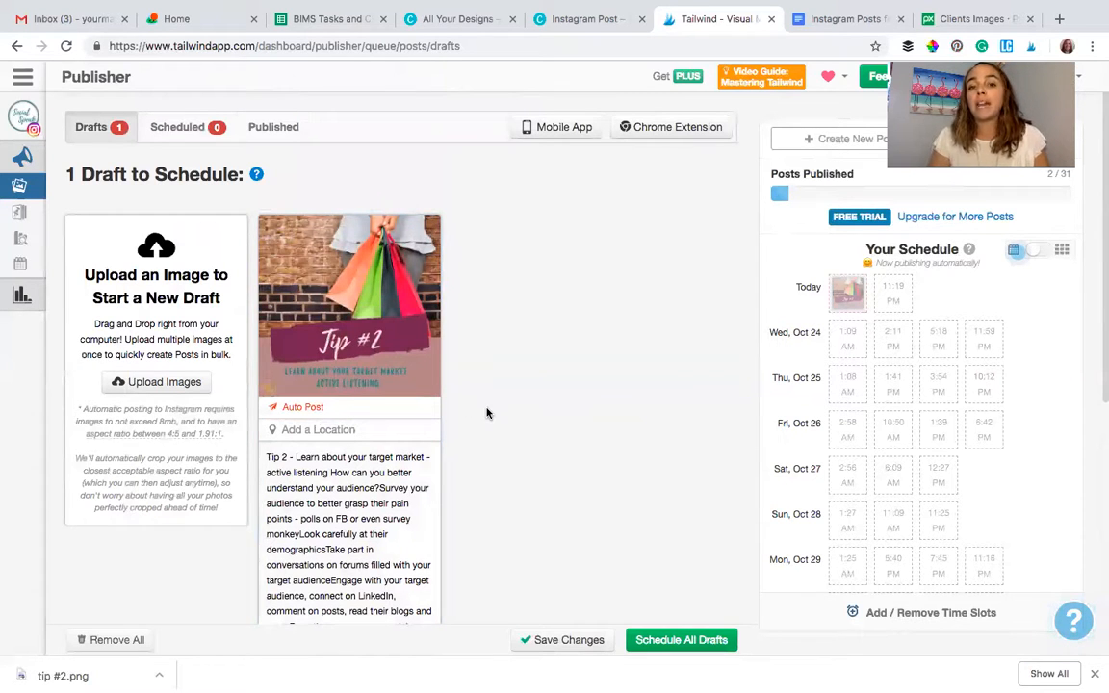
Give the draft a custom time of October 24, 2018 at 9:15 AM and schedule it
{"action": "scroll", "coordinate": [487, 413], "scroll_direction": "down", "scroll_amount": 2}
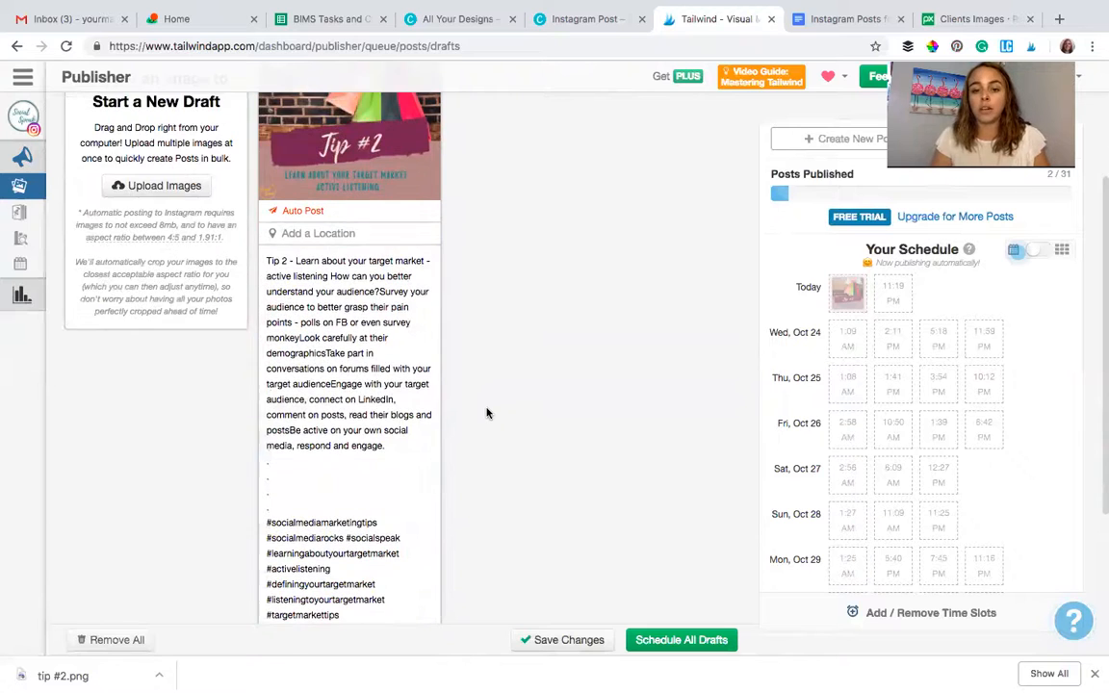
{"action": "scroll", "coordinate": [487, 413], "scroll_direction": "down", "scroll_amount": 3}
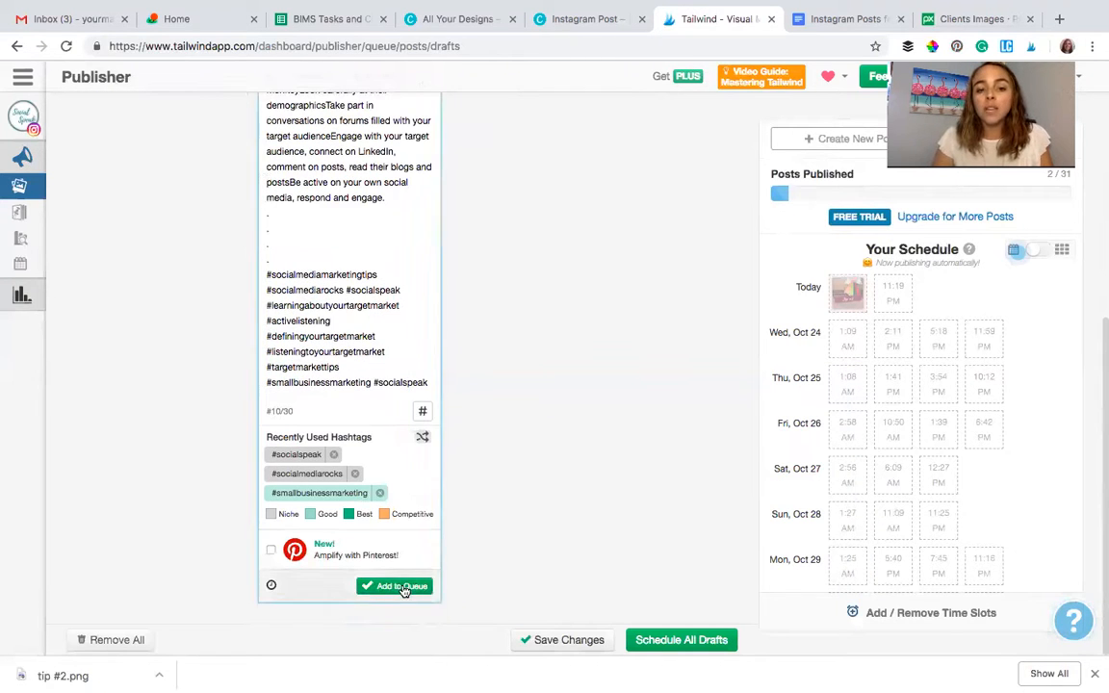
{"action": "left_click", "coordinate": [273, 587]}
{"action": "scroll", "coordinate": [273, 590], "scroll_direction": "down", "scroll_amount": 2}
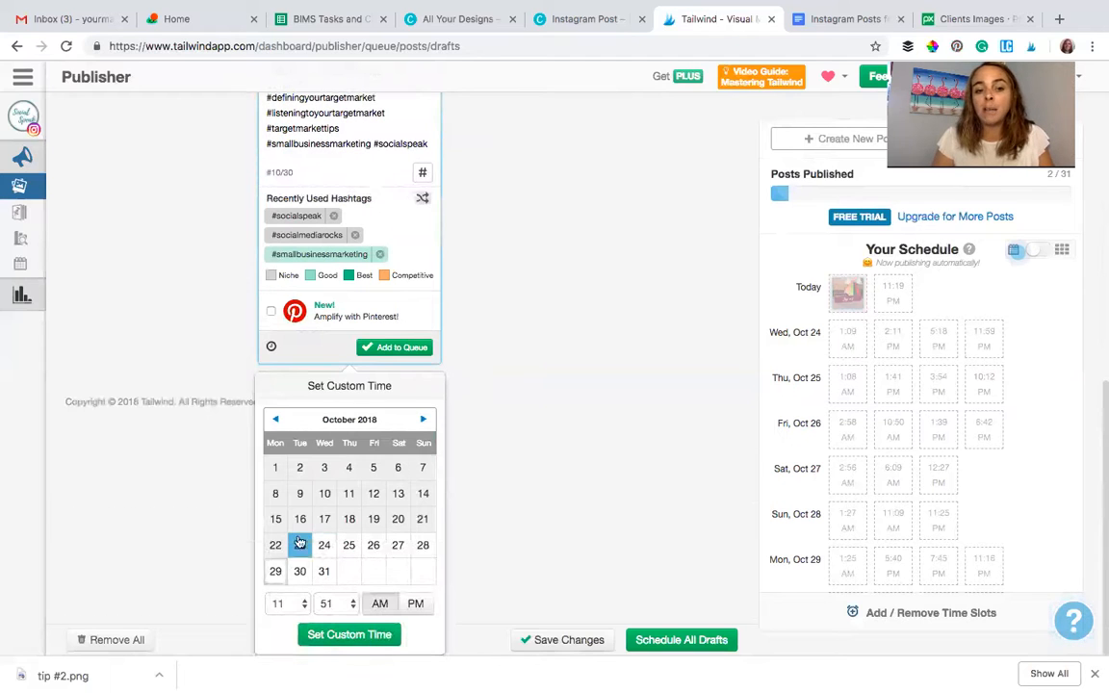
{"action": "left_click", "coordinate": [325, 546]}
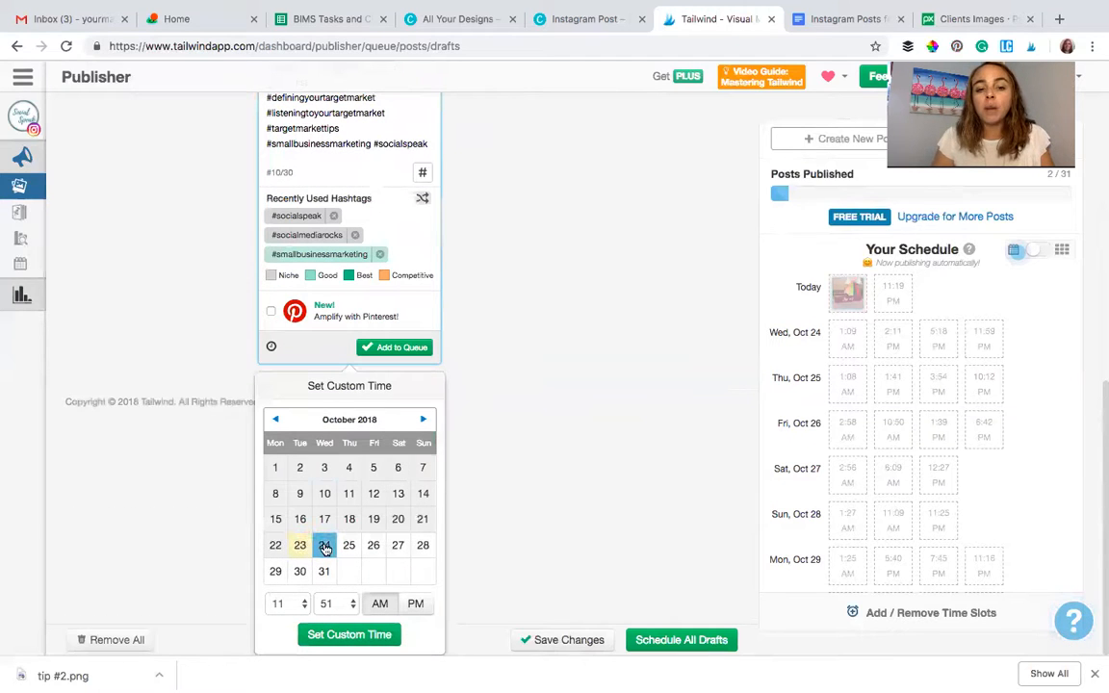
{"action": "left_click", "coordinate": [279, 603]}
{"action": "left_click", "coordinate": [279, 574]}
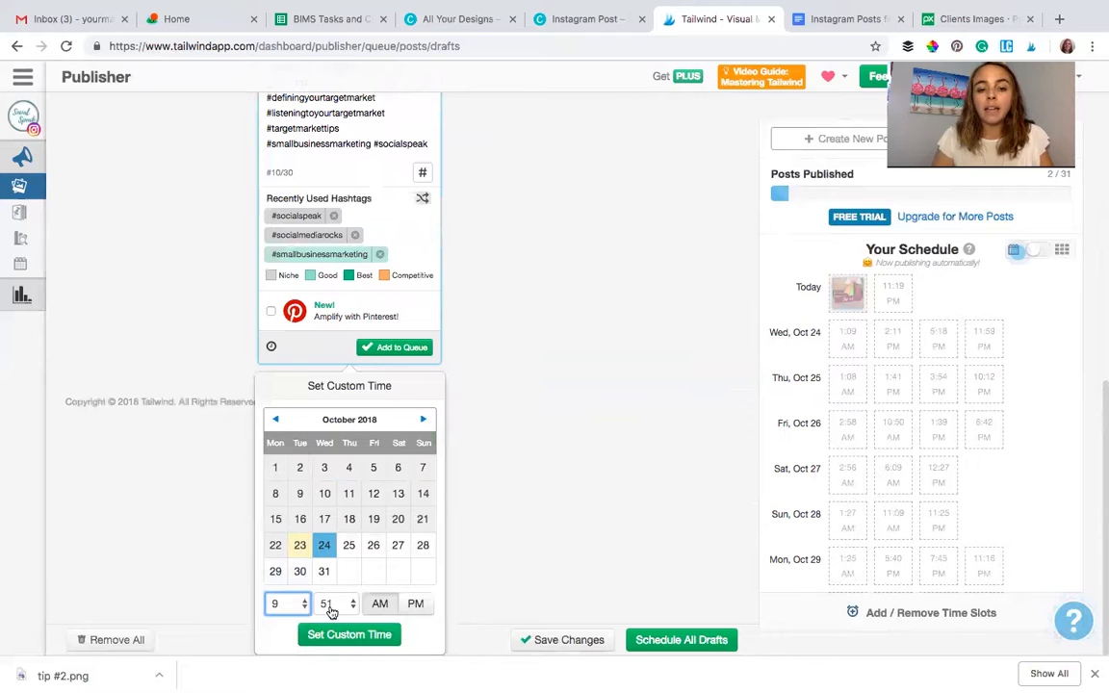
{"action": "left_click", "coordinate": [327, 604]}
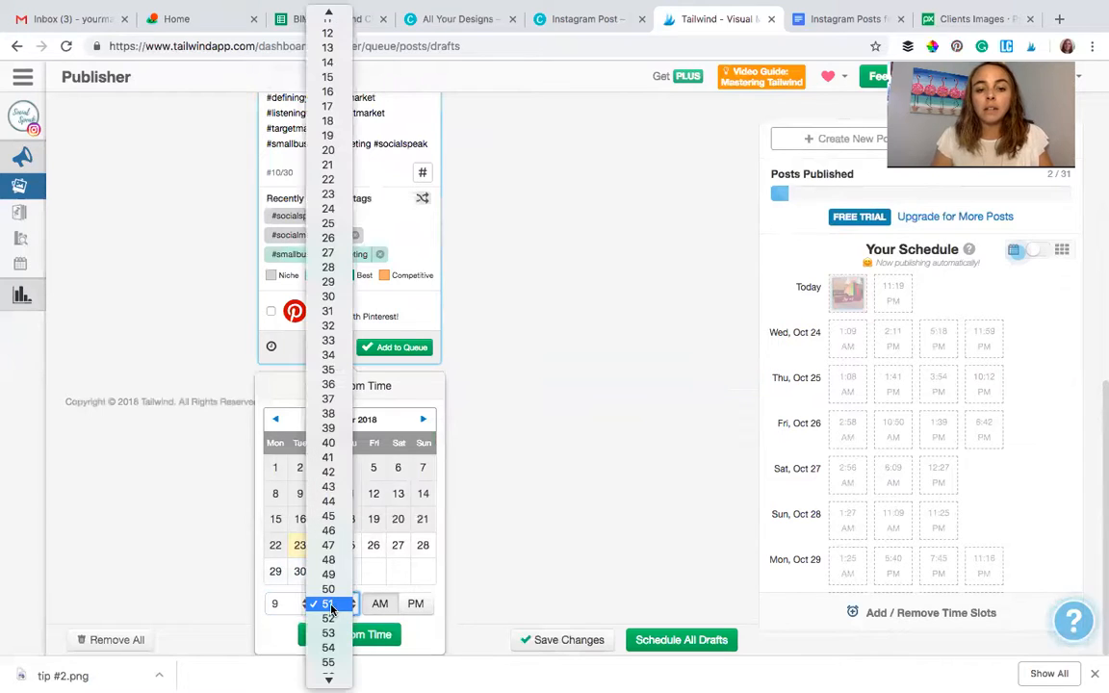
{"action": "left_click", "coordinate": [327, 77]}
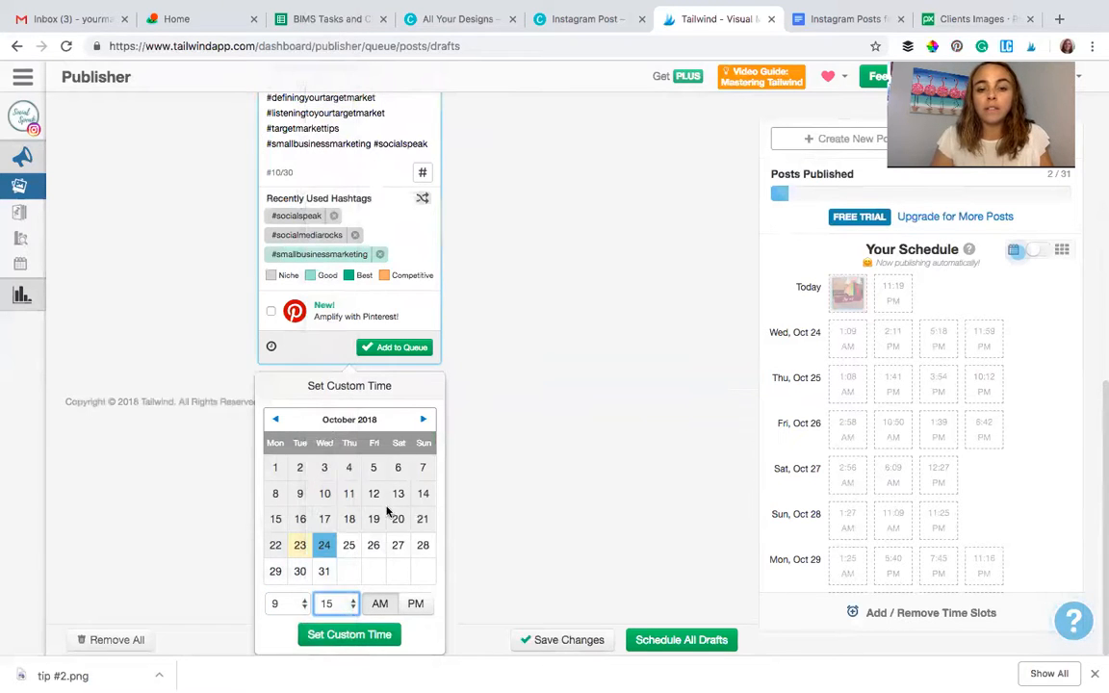
{"action": "left_click", "coordinate": [326, 634]}
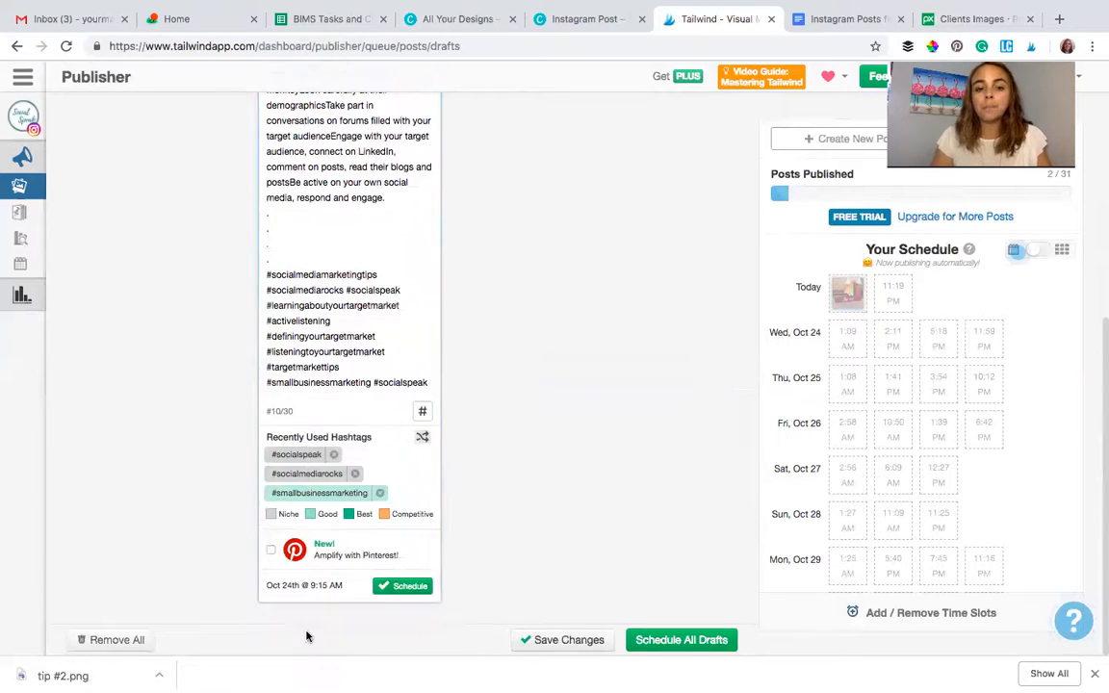
{"action": "left_click", "coordinate": [403, 588]}
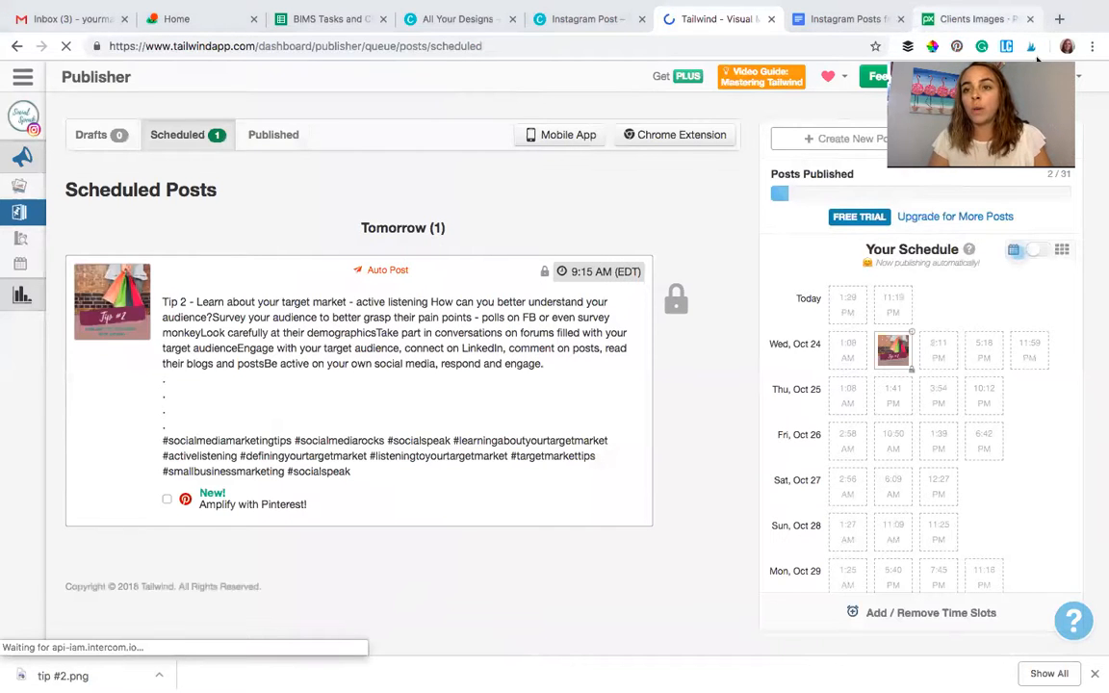
Open socialspeaknetwork.com in a new browser tab and go to its blog
{"action": "left_click", "coordinate": [1060, 19]}
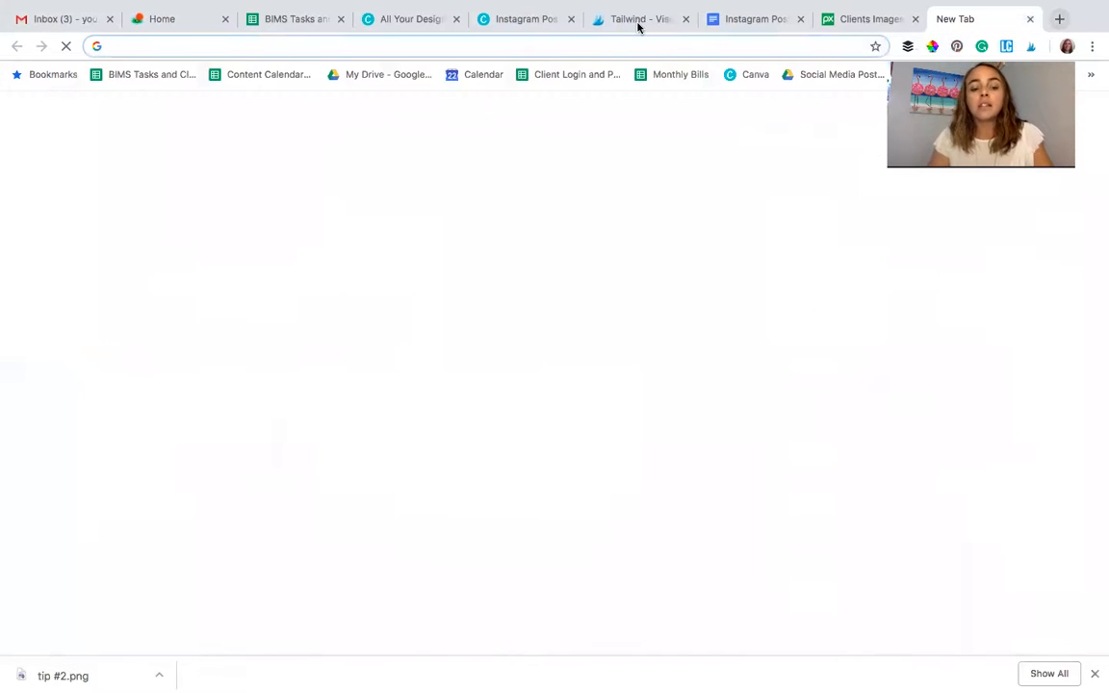
{"action": "type", "text": "socialspeaknetwork.com"}
{"action": "key", "text": "Return"}
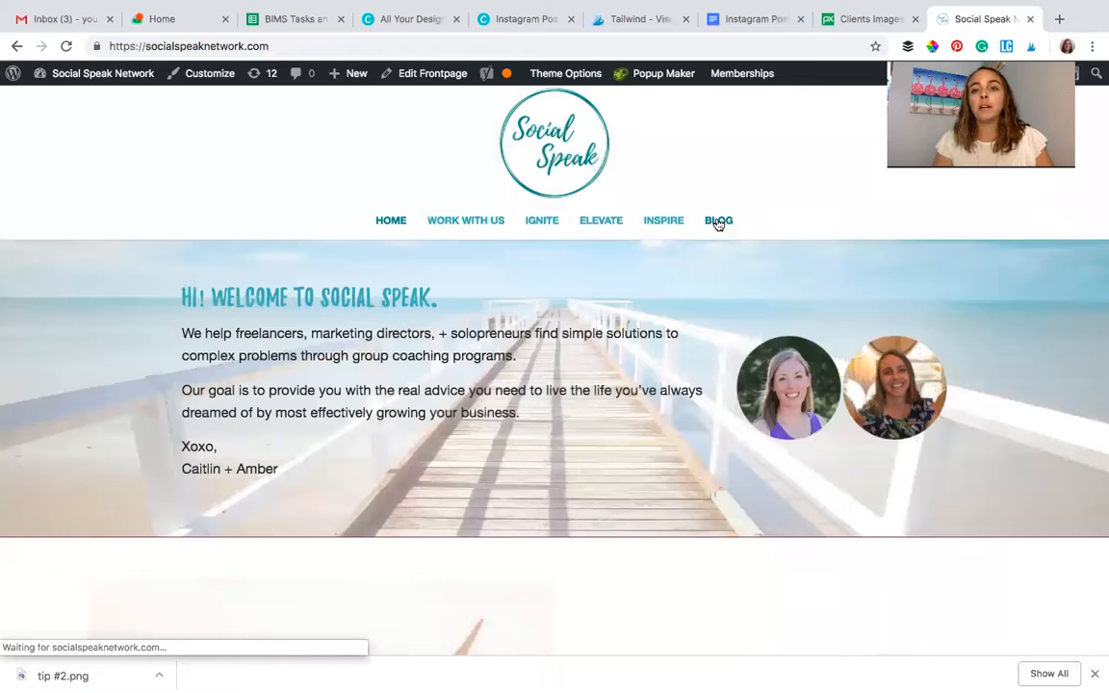
{"action": "left_click", "coordinate": [718, 221]}
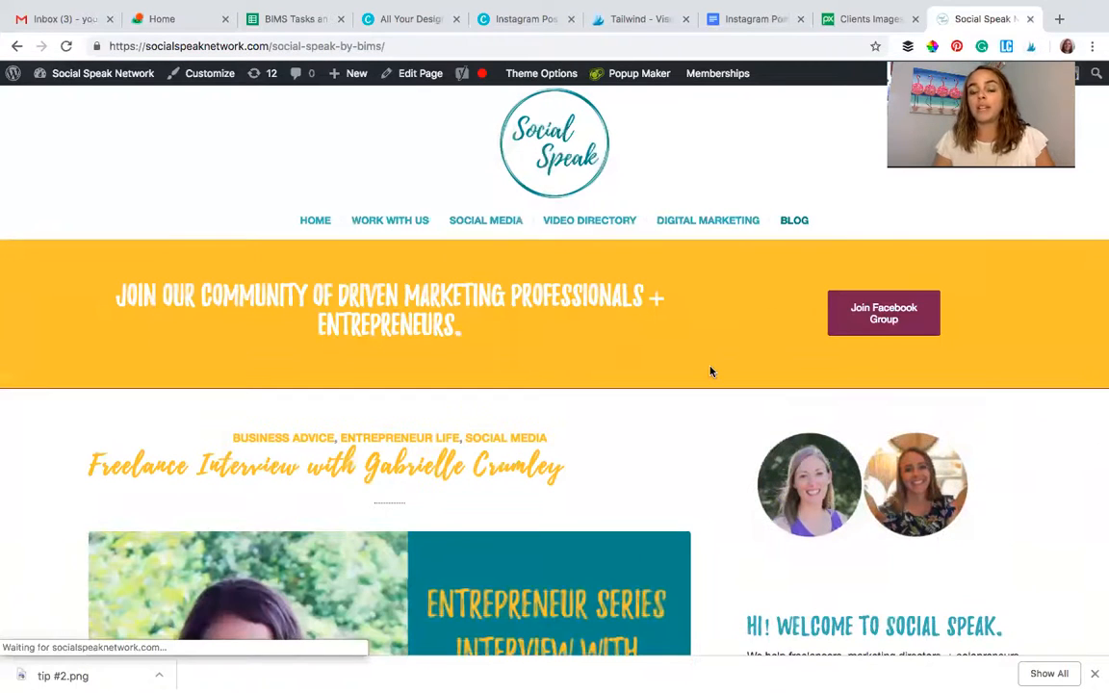
Open the blog's freelance interview post, enlarge its featured image and send that image to Tailwind for scheduling
{"action": "scroll", "coordinate": [711, 372], "scroll_direction": "down", "scroll_amount": 5}
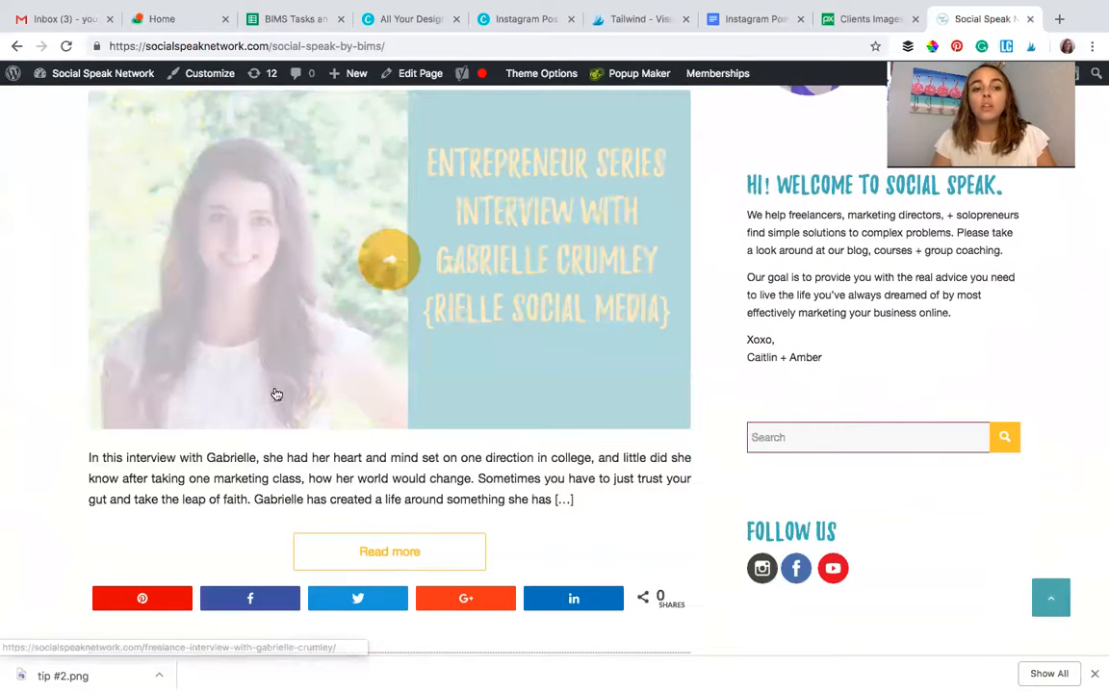
{"action": "scroll", "coordinate": [309, 366], "scroll_direction": "up", "scroll_amount": 2}
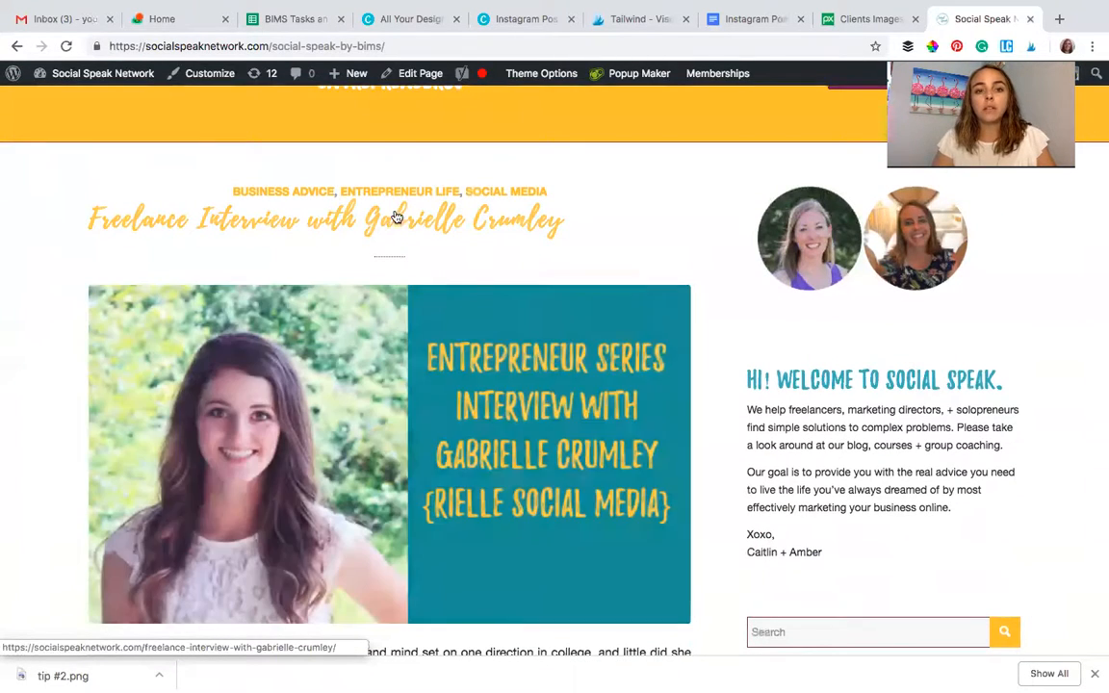
{"action": "left_click", "coordinate": [397, 218]}
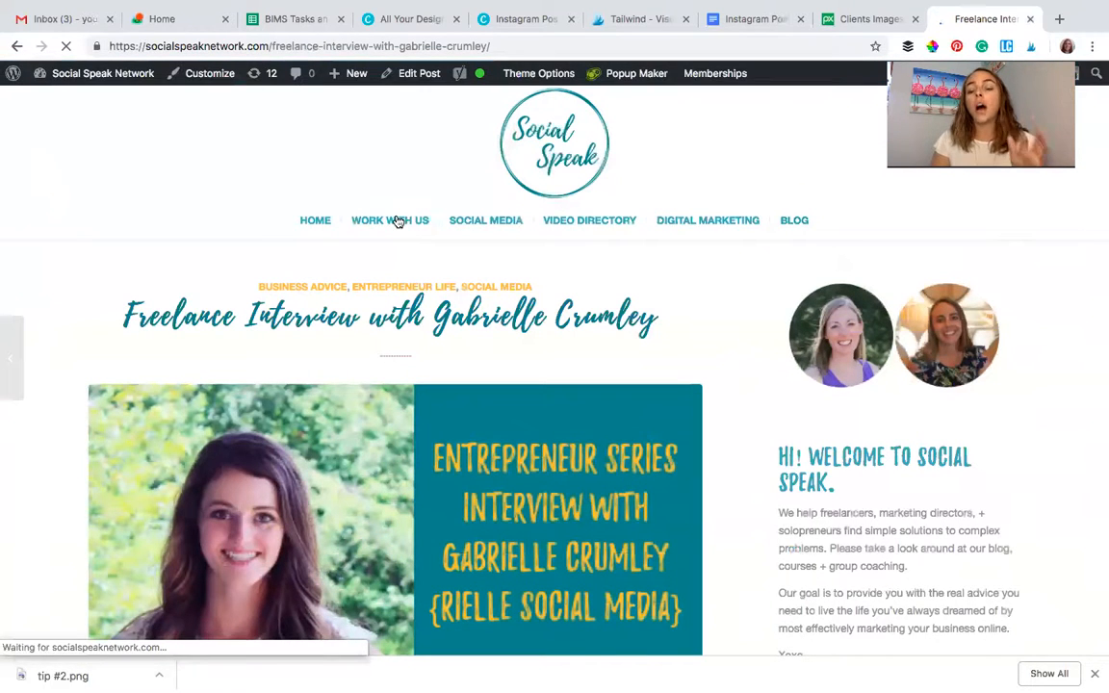
{"action": "scroll", "coordinate": [602, 341], "scroll_direction": "down", "scroll_amount": 4}
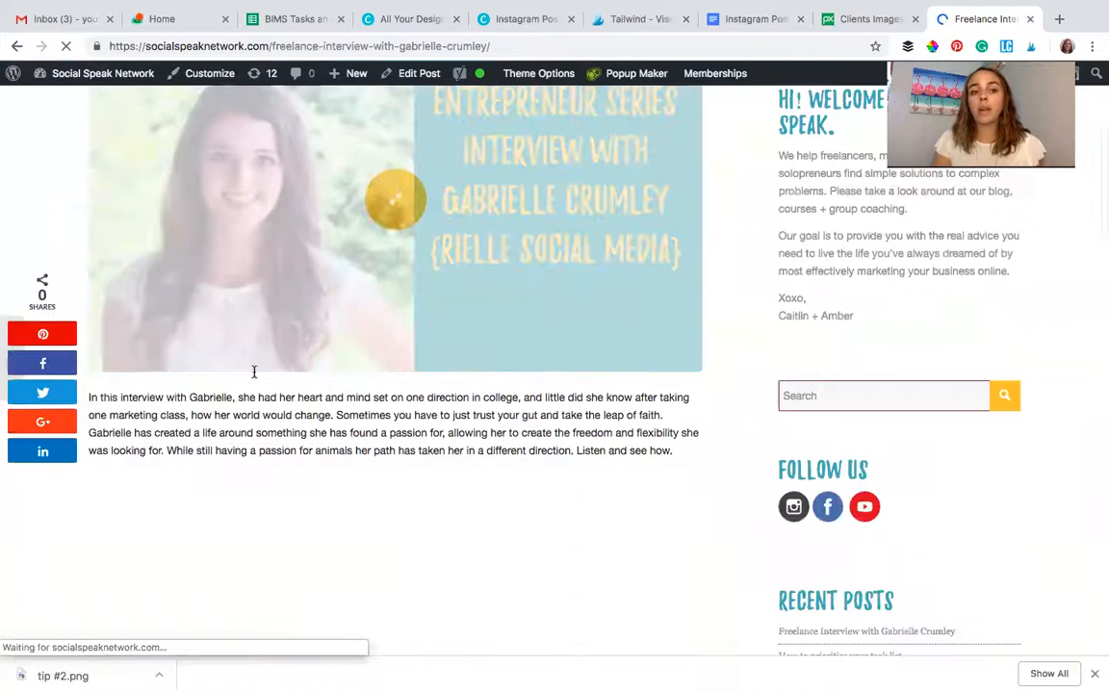
{"action": "left_click", "coordinate": [400, 214]}
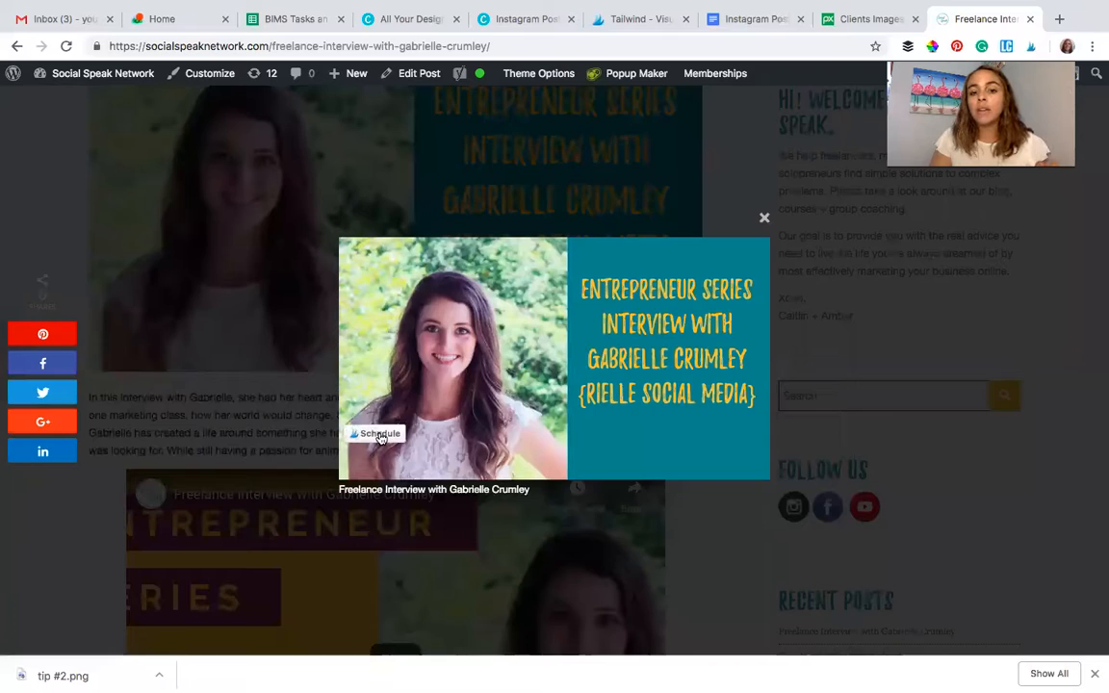
{"action": "left_click", "coordinate": [380, 436]}
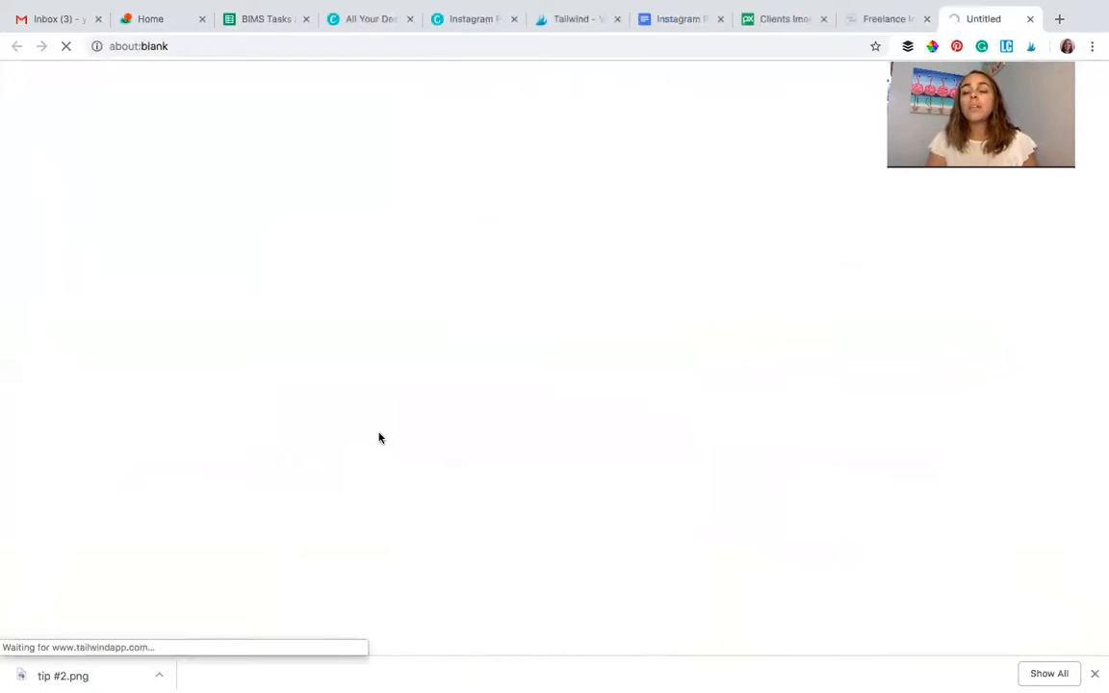